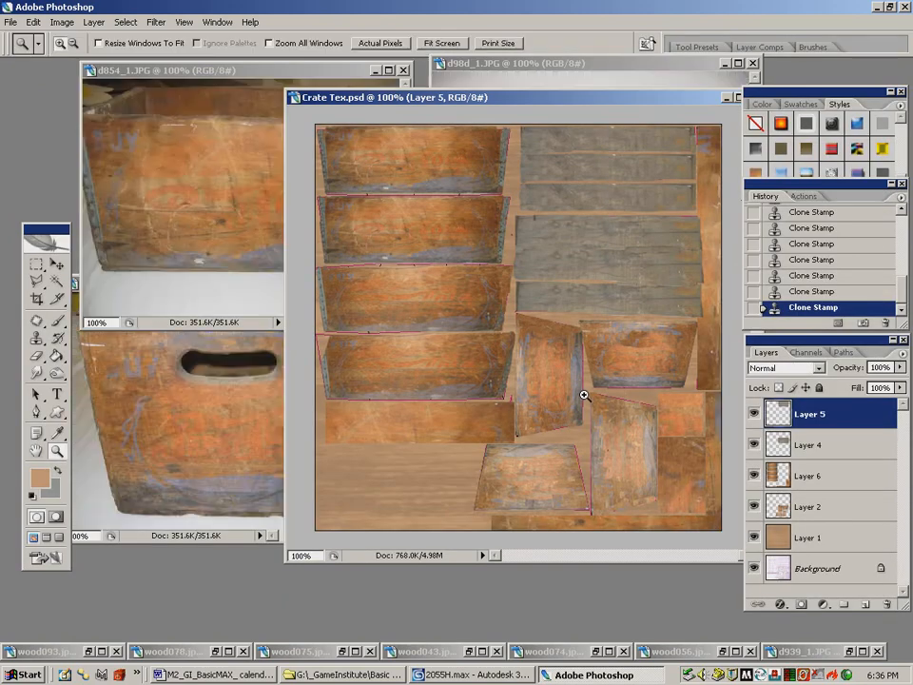
# Make zooming apply to all windows together, and undo the stray brush mark on the crate texture
pyautogui.click(269, 42)
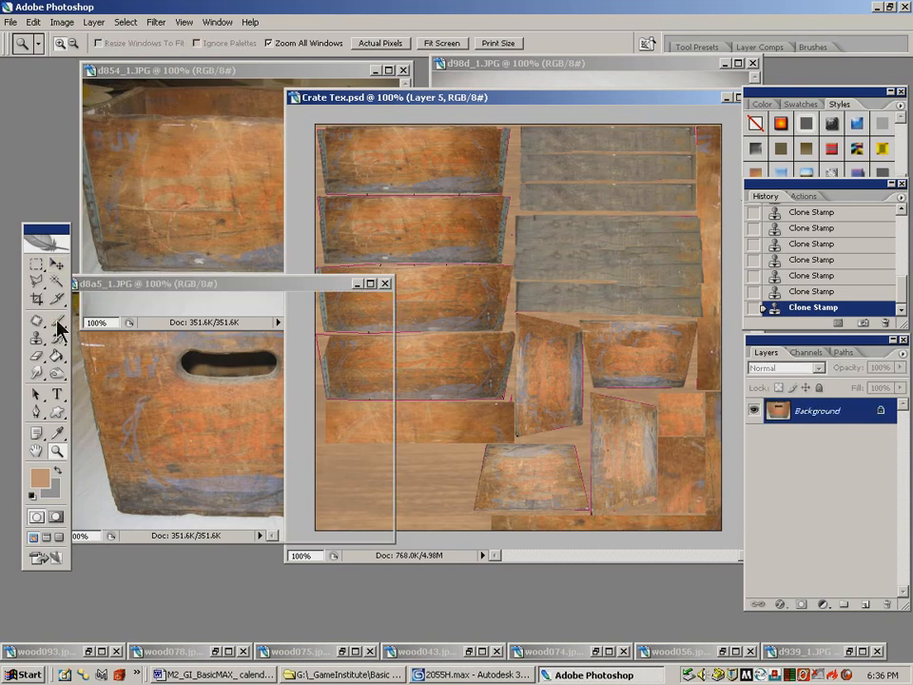
pyautogui.click(60, 323)
pyautogui.click(386, 103)
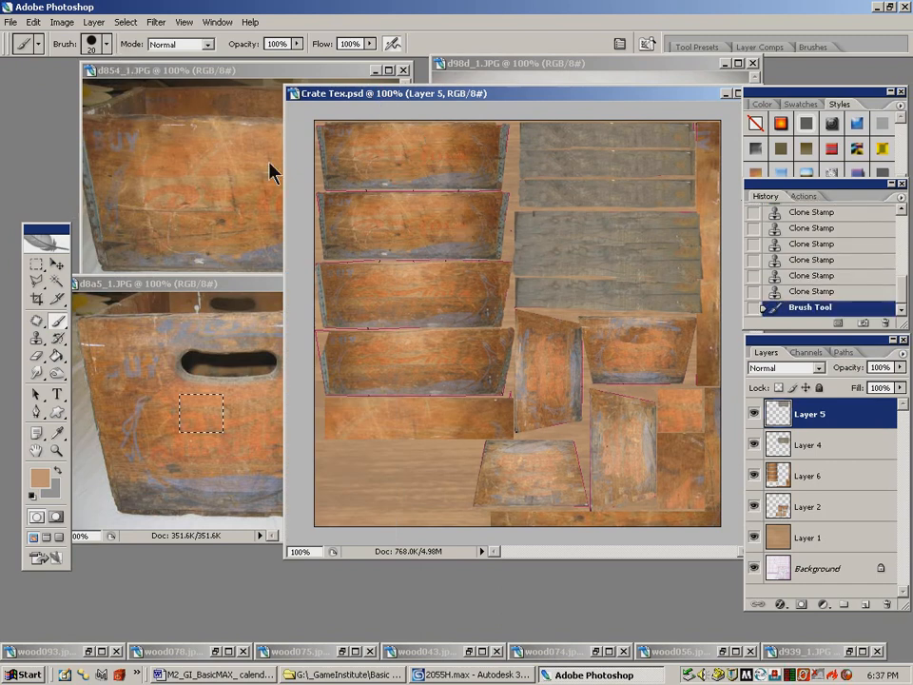
pyautogui.click(34, 22)
pyautogui.click(50, 39)
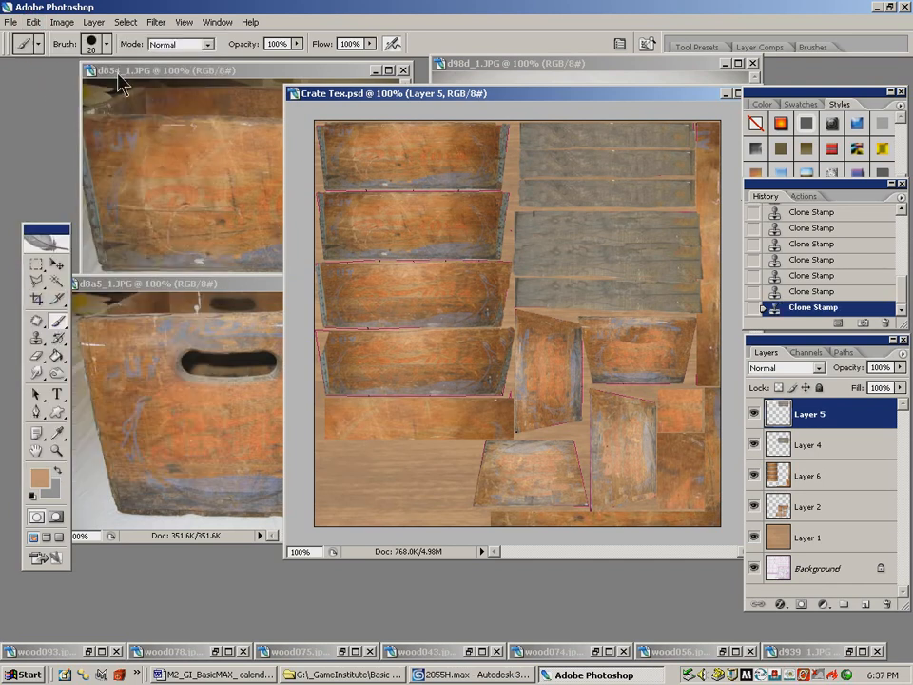
# Set the foreground colour to black (000000), paint a test brush squiggle across the grey planks and undo it
pyautogui.click(42, 481)
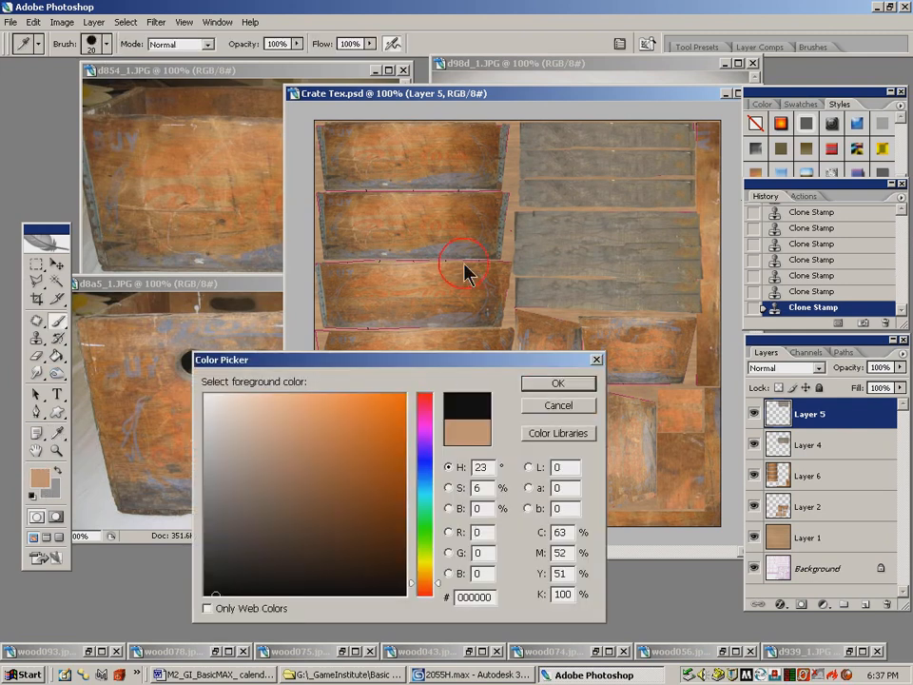
pyautogui.click(538, 380)
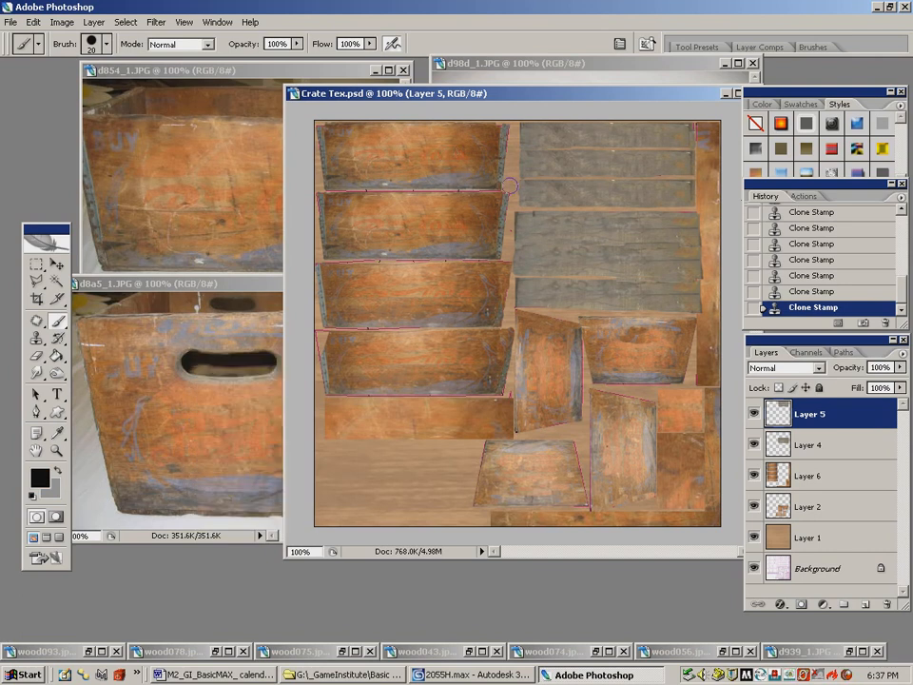
pyautogui.moveTo(566, 181)
pyautogui.mouseDown()
pyautogui.moveTo(555, 284)
pyautogui.moveTo(583, 310)
pyautogui.mouseUp()
pyautogui.click(33, 21)
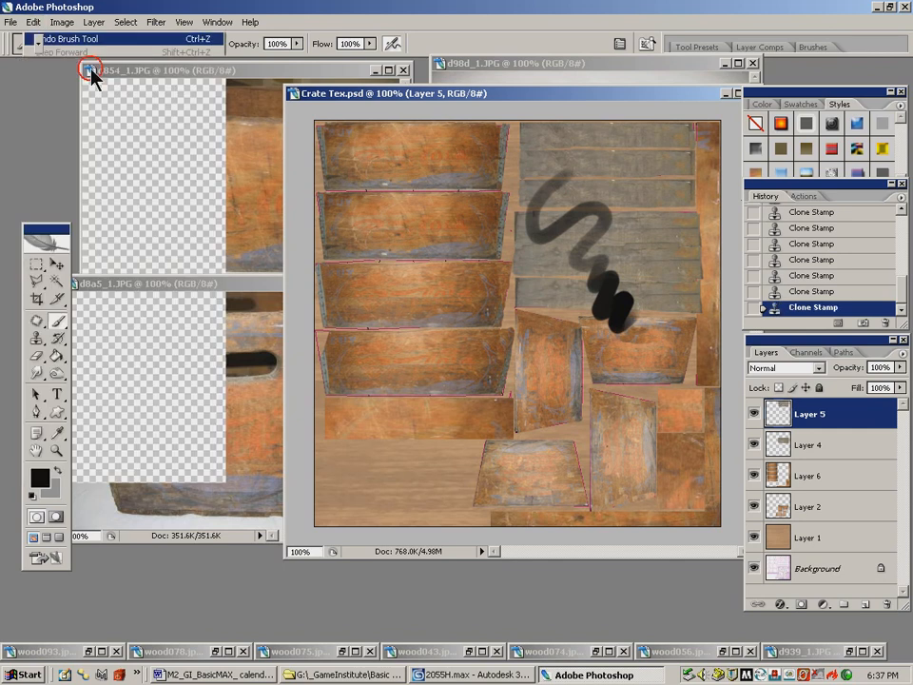
pyautogui.click(38, 33)
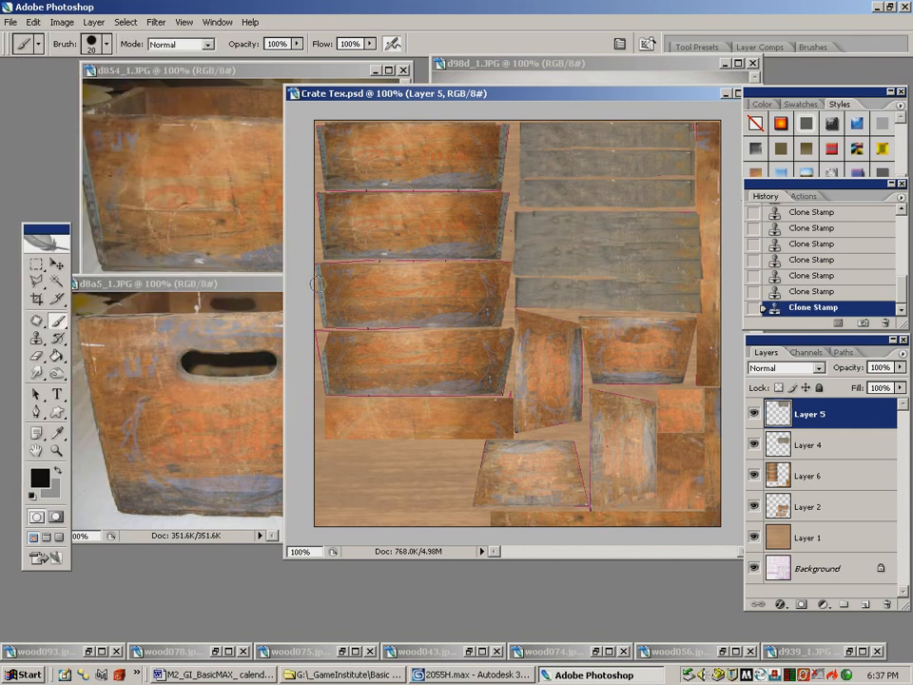
# Merge Layer 5 of Crate Tex.psd down into Layer 4
pyautogui.click(57, 449)
pyautogui.click(361, 196)
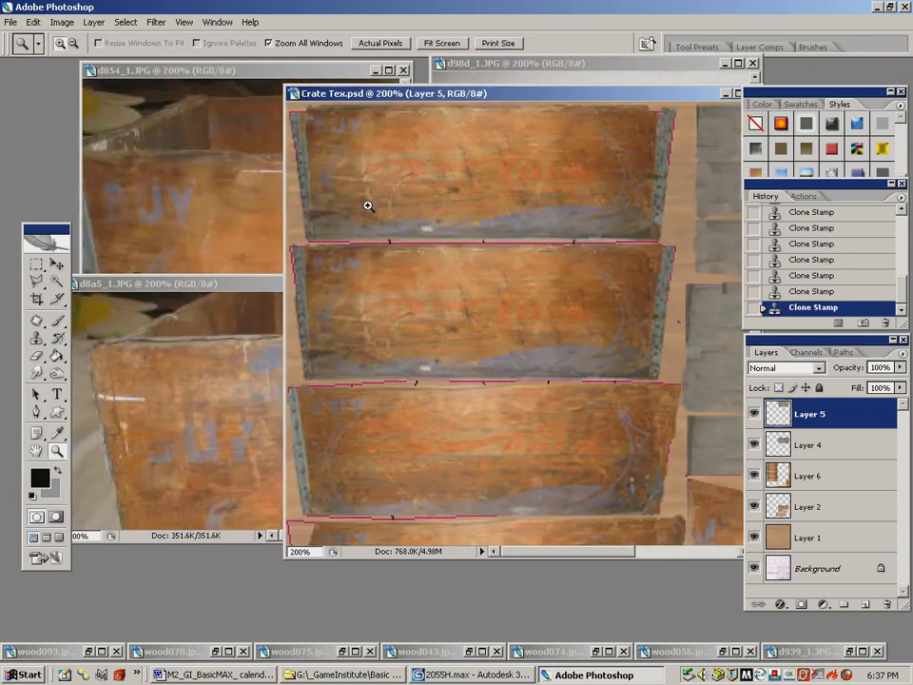
pyautogui.click(363, 217)
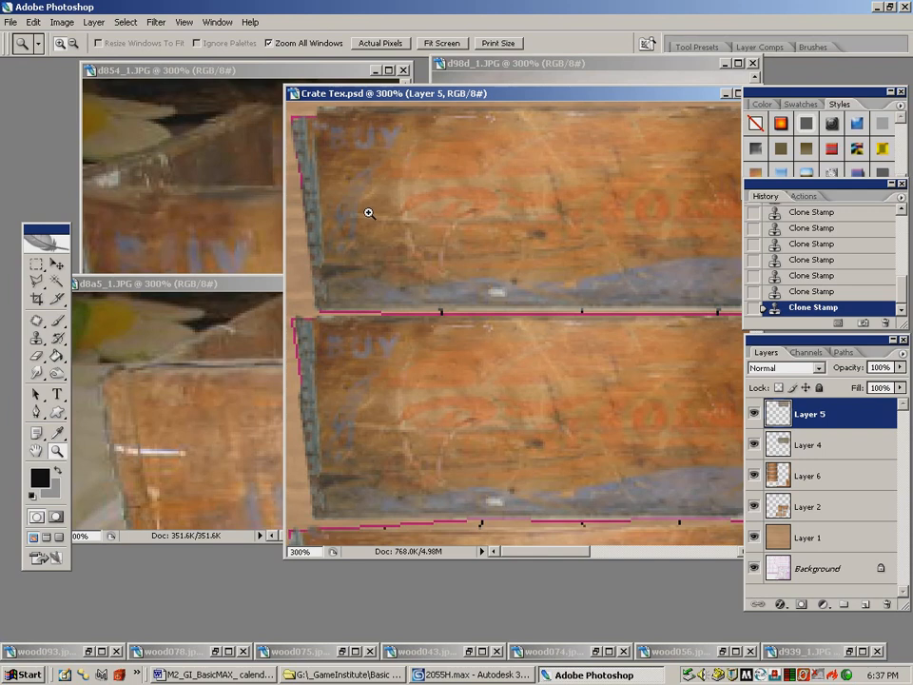
pyautogui.click(57, 320)
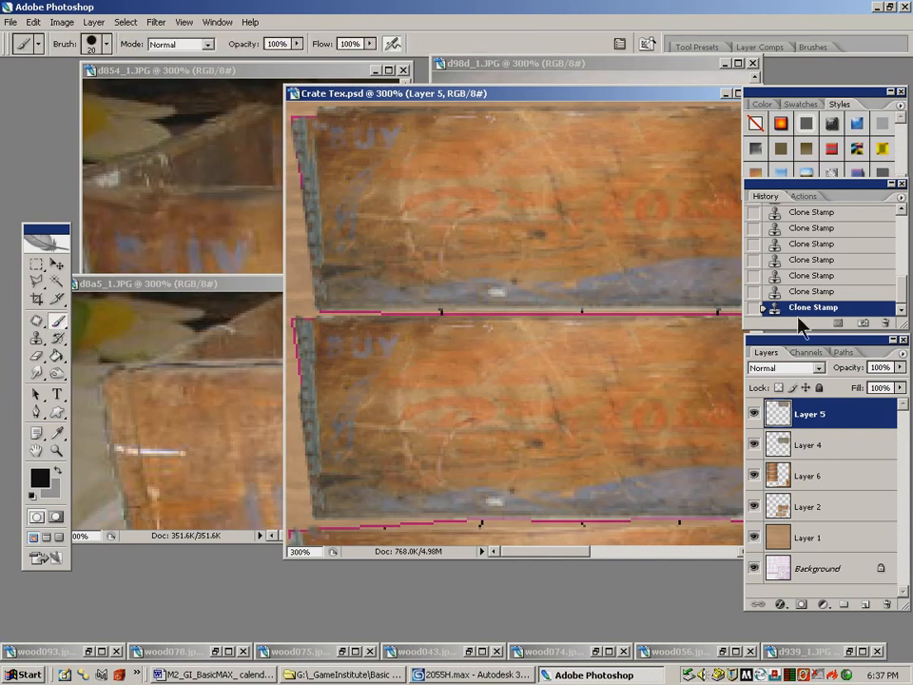
pyautogui.click(900, 354)
pyautogui.moveTo(648, 95); pyautogui.dragTo(565, 73)
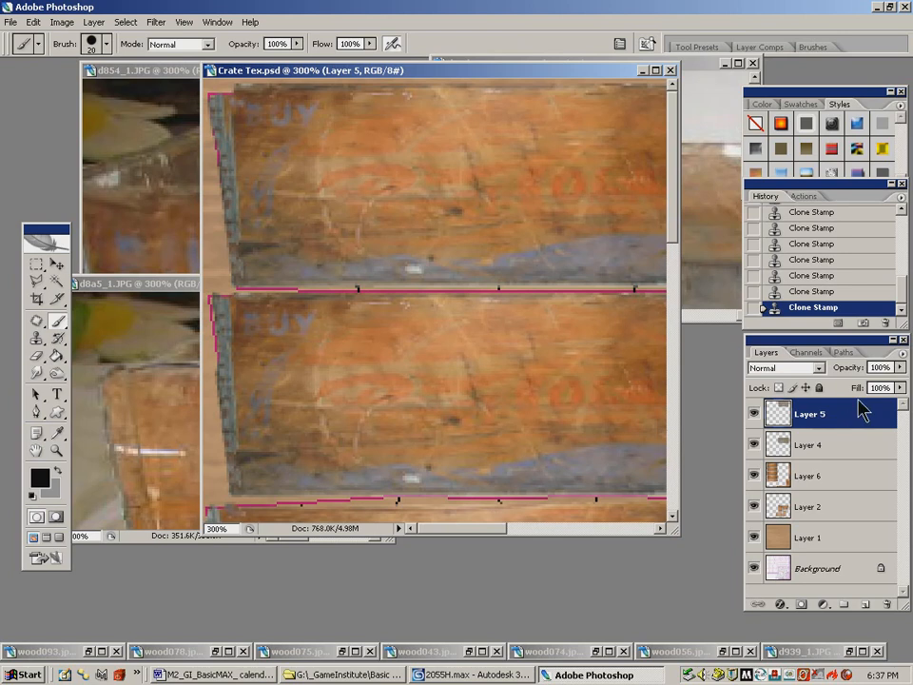
pyautogui.click(903, 354)
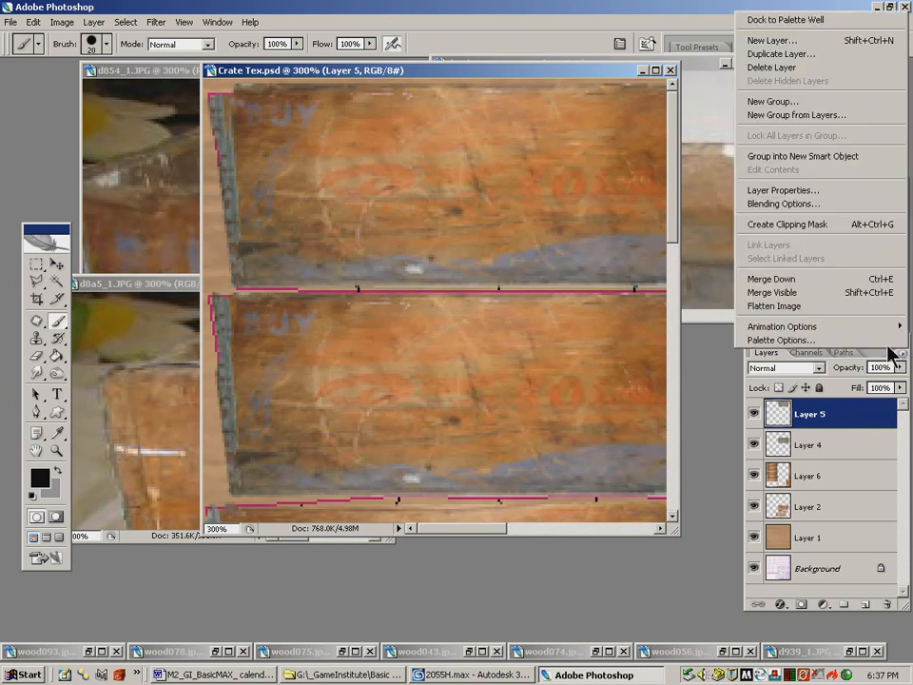
pyautogui.click(773, 279)
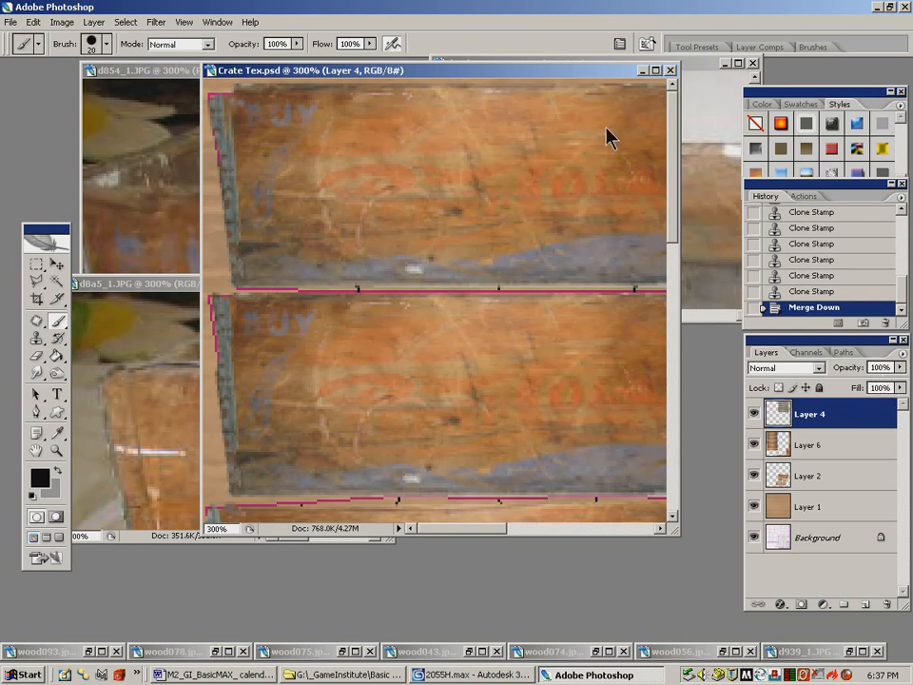
# View the whole crate texture at 100%, then switch to 3ds Max and examine Box01's lower UV islands in Edit UVWs
pyautogui.moveTo(599, 76); pyautogui.dragTo(580, 102)
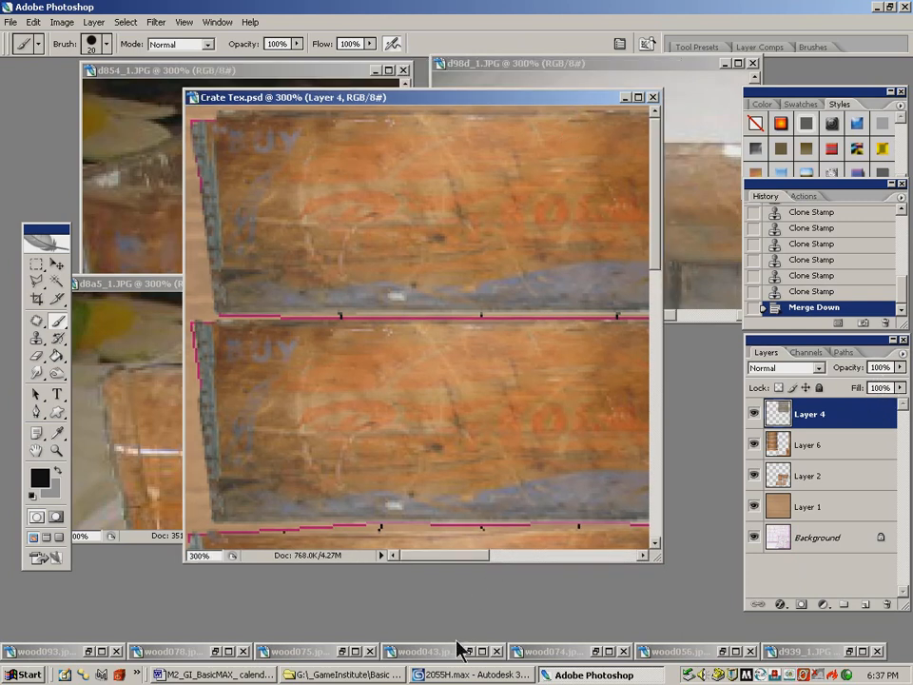
pyautogui.click(57, 451)
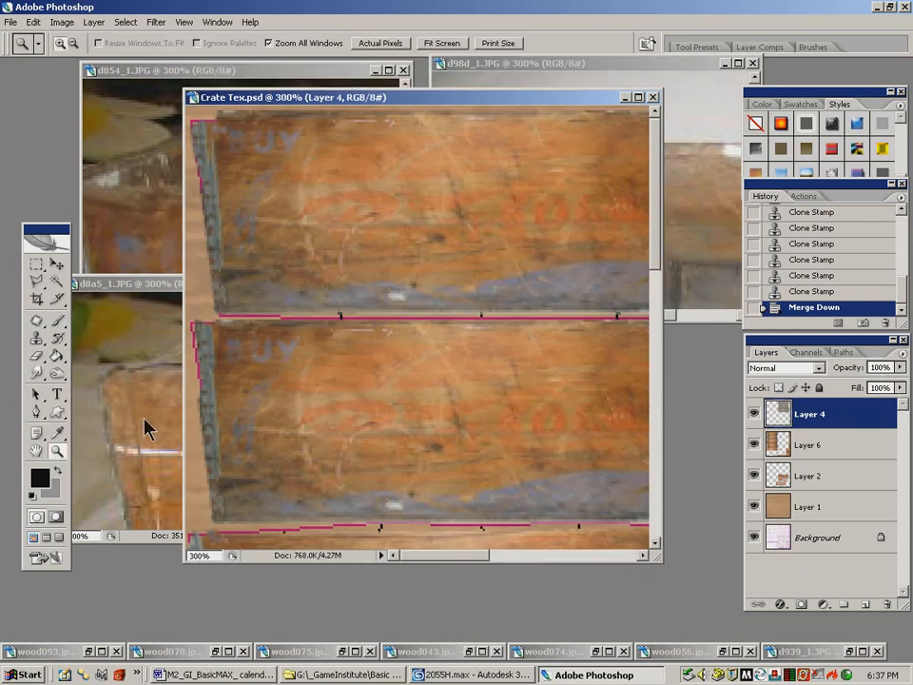
pyautogui.keyDown('alt'); pyautogui.click(370, 347); pyautogui.keyUp('alt')
pyautogui.keyDown('alt'); pyautogui.click(370, 347); pyautogui.keyUp('alt')
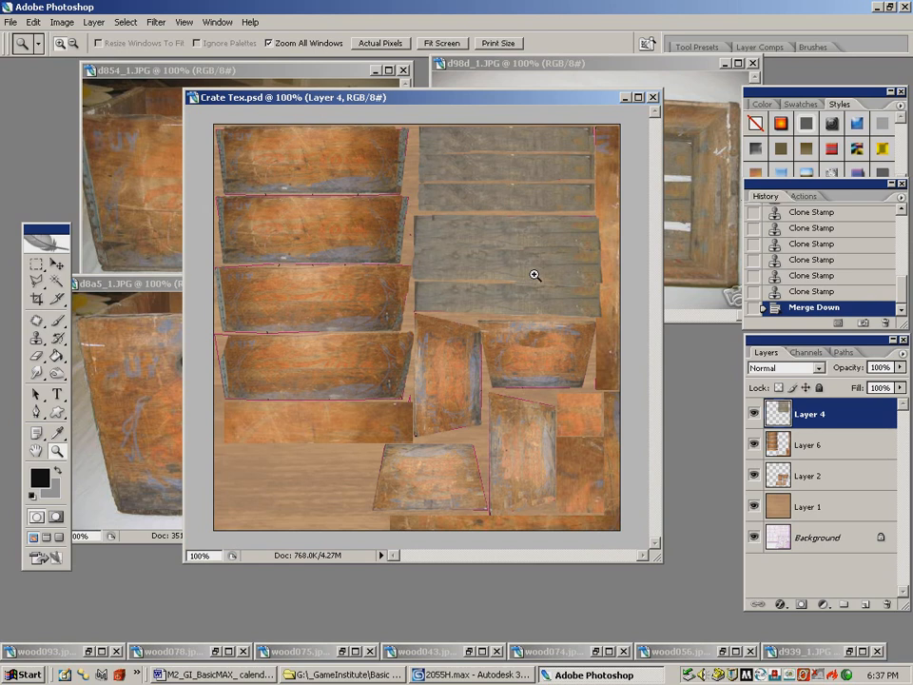
pyautogui.click(480, 679)
pyautogui.click(831, 337)
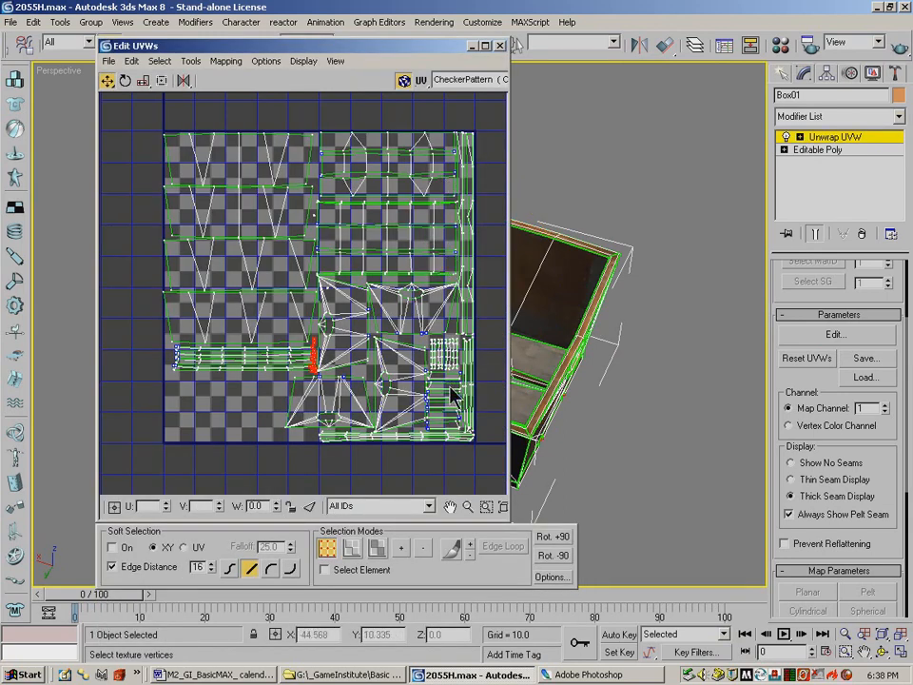
pyautogui.click(466, 506)
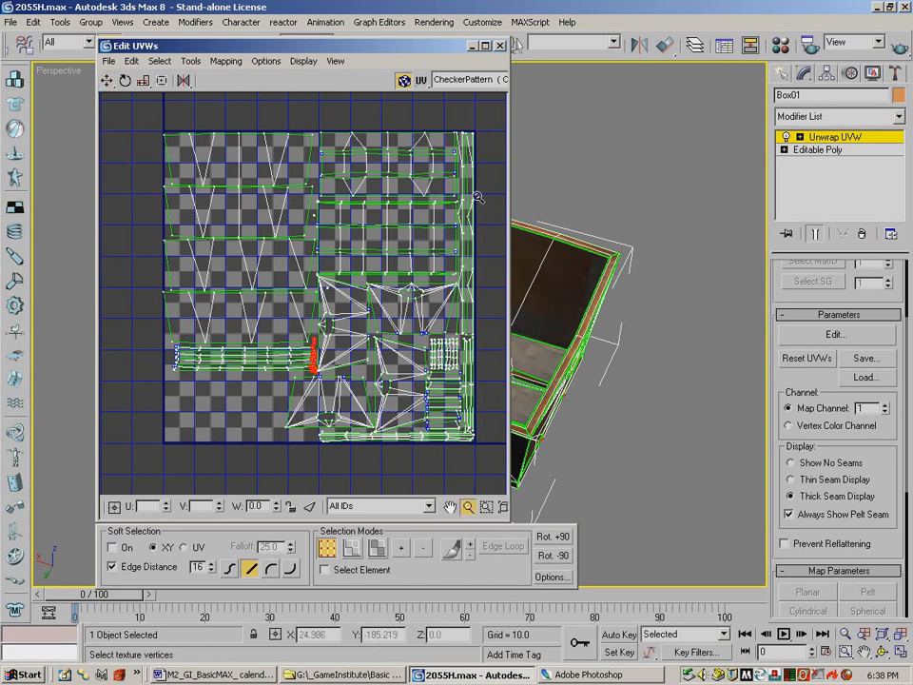
pyautogui.moveTo(466, 338)
pyautogui.mouseDown()
pyautogui.moveTo(450, 282)
pyautogui.moveTo(428, 415)
pyautogui.moveTo(415, 312)
pyautogui.mouseUp()
pyautogui.click(449, 506)
pyautogui.moveTo(409, 374); pyautogui.dragTo(422, 303)
pyautogui.moveTo(375, 267)
pyautogui.mouseDown()
pyautogui.moveTo(362, 194)
pyautogui.moveTo(350, 193)
pyautogui.moveTo(323, 220)
pyautogui.moveTo(310, 254)
pyautogui.mouseUp()
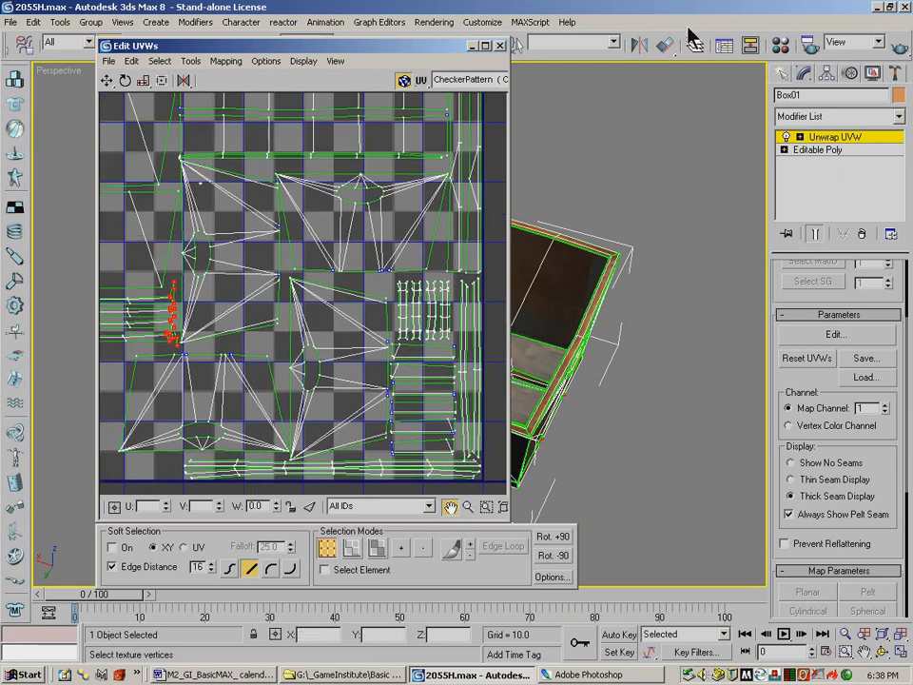
# Switch back to Photoshop and flatten all layers of Crate Tex.psd into a single background
pyautogui.click(473, 675)
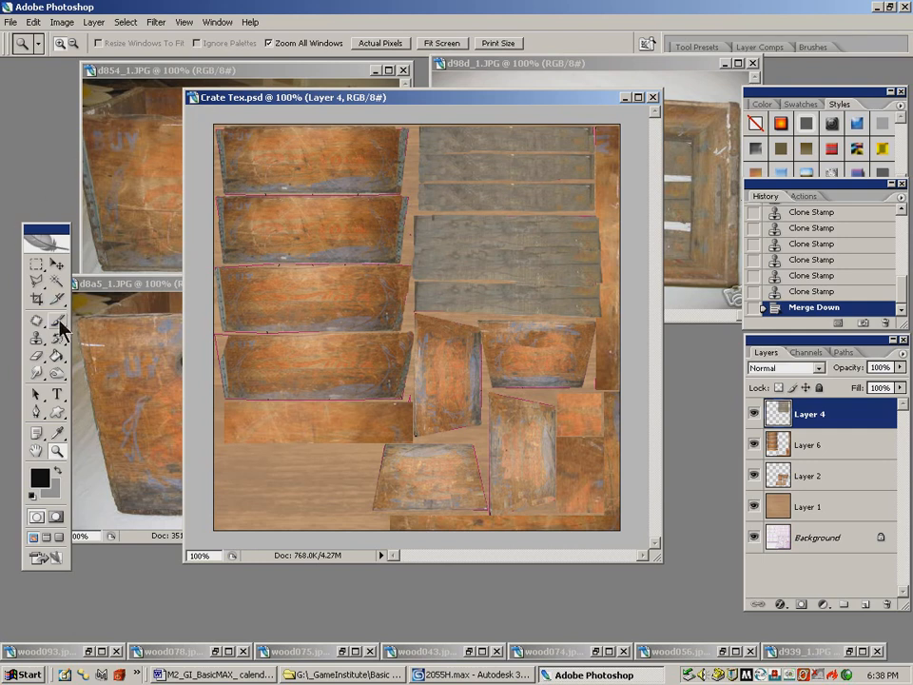
pyautogui.click(38, 337)
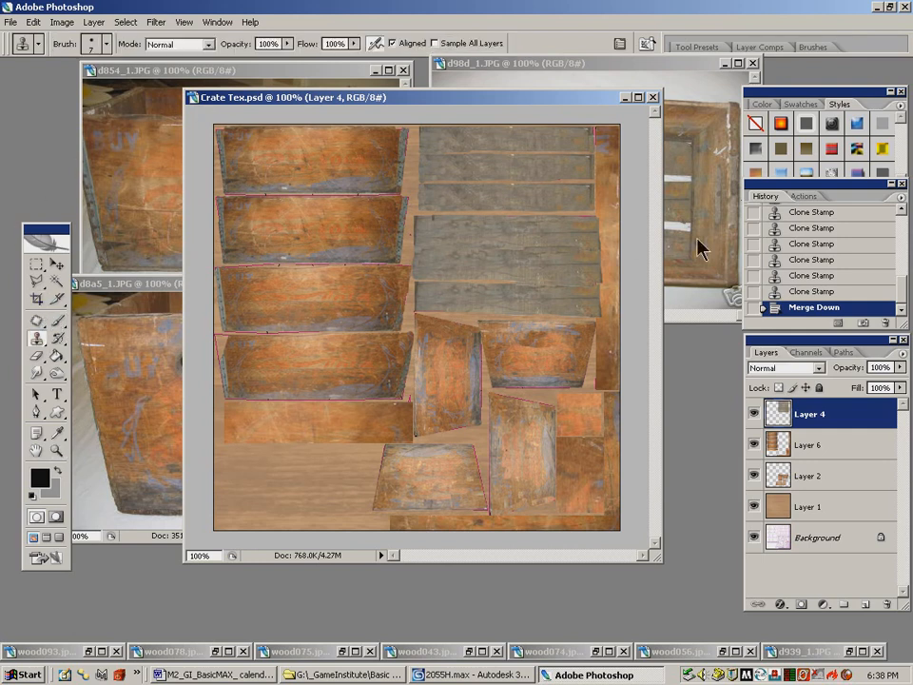
pyautogui.click(900, 352)
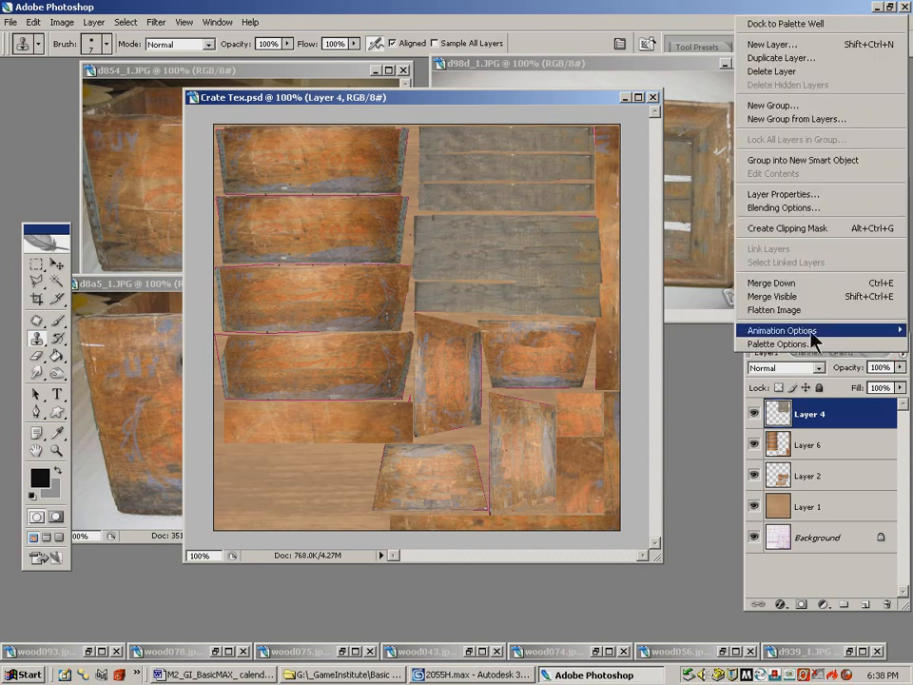
pyautogui.click(774, 310)
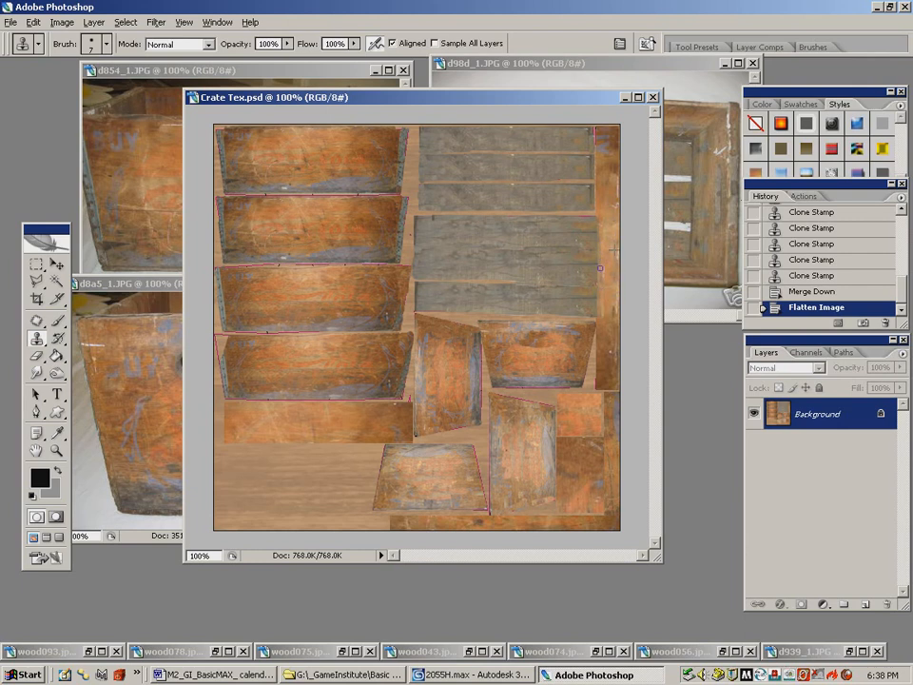
# Clone Stamp brown wood over the uneven right-hand edge of the lower grey plank group
pyautogui.click(599, 219)
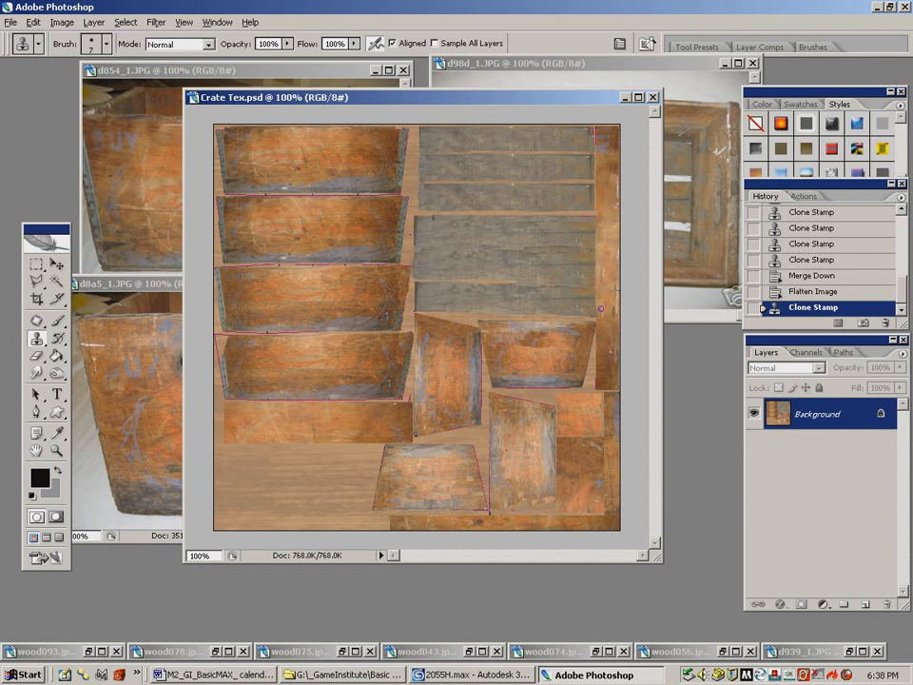
pyautogui.click(601, 314)
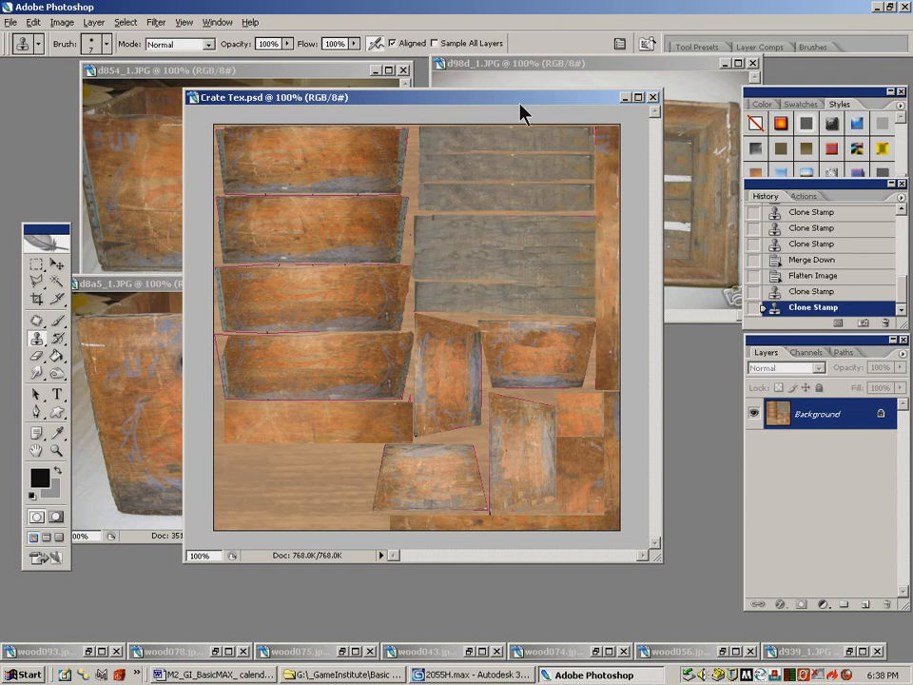
pyautogui.moveTo(521, 98); pyautogui.dragTo(498, 98)
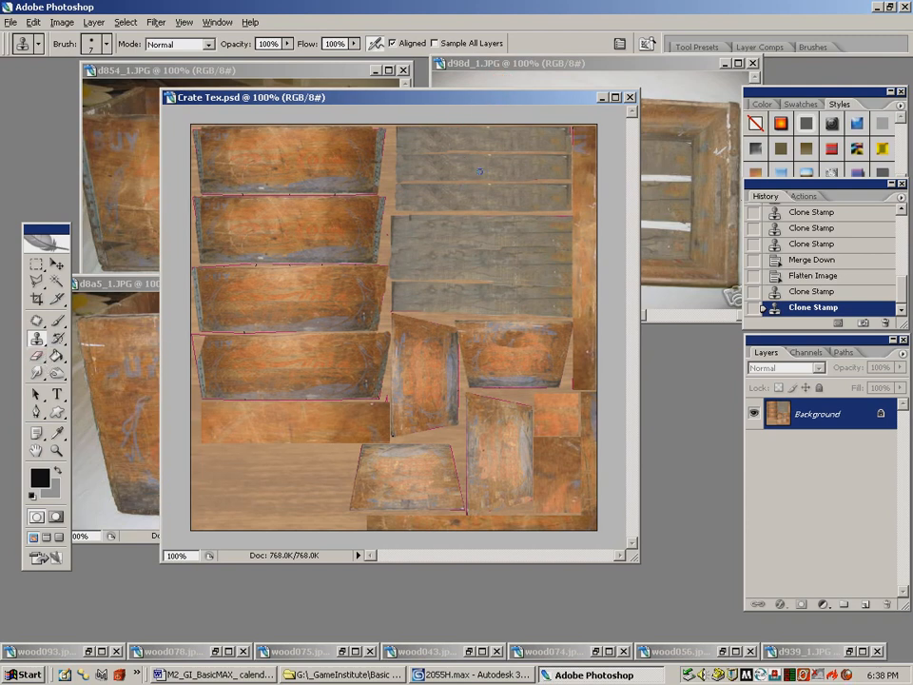
# Clone Stamp grey wood grain along the second and third planks of the upper grey plank group
pyautogui.click(461, 172)
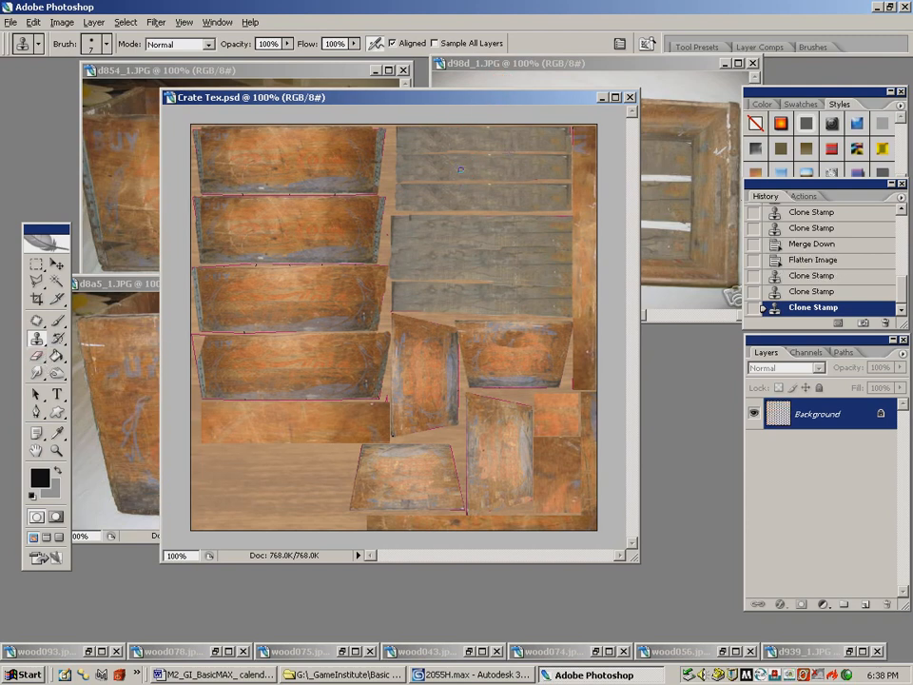
pyautogui.click(508, 165)
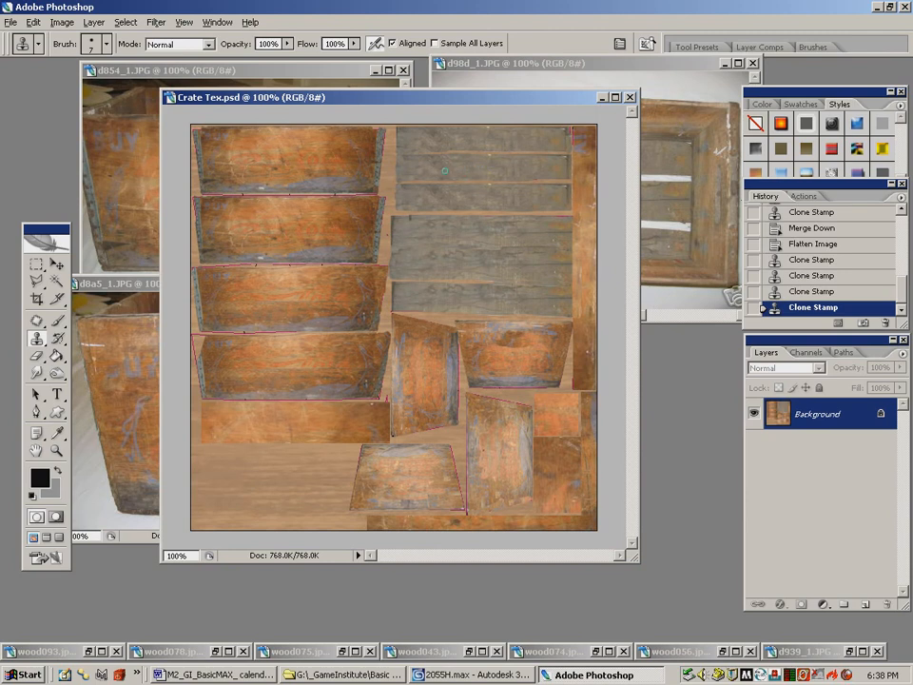
pyautogui.click(412, 166)
pyautogui.moveTo(475, 198); pyautogui.dragTo(459, 197)
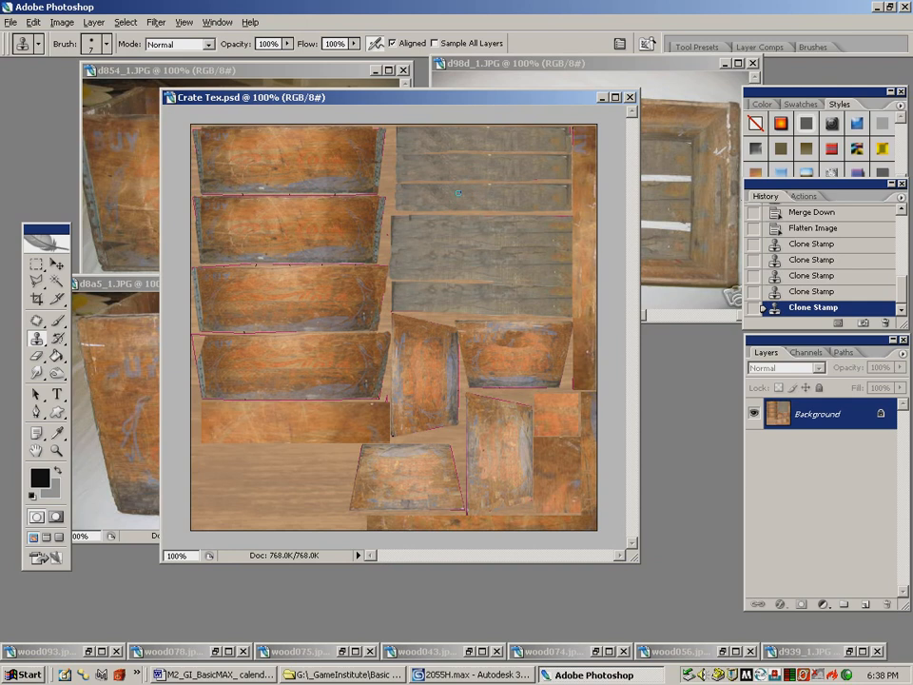
pyautogui.click(421, 198)
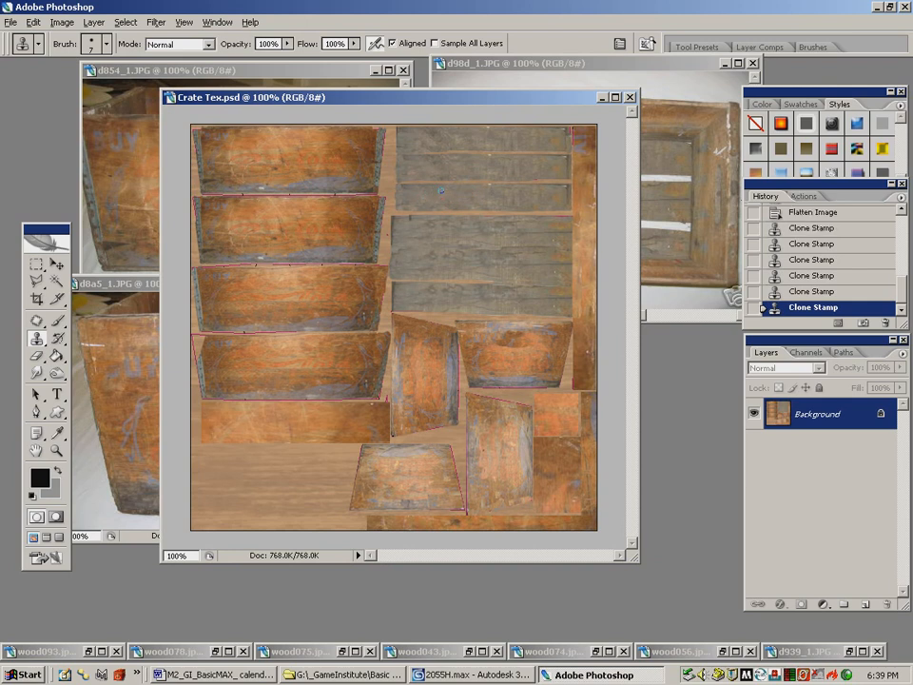
pyautogui.click(482, 199)
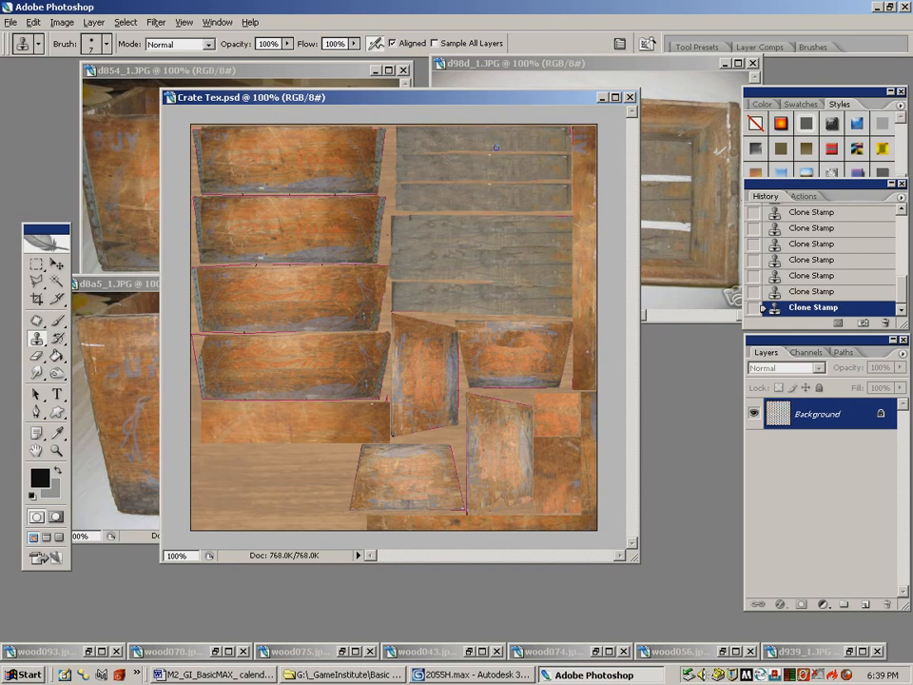
# Resample the grey wood and clone it over further spots on all three upper grey planks
pyautogui.keyDown('alt'); pyautogui.click(537, 198); pyautogui.keyUp('alt')
pyautogui.click(505, 196)
pyautogui.keyDown('alt'); pyautogui.click(480, 159); pyautogui.keyUp('alt')
pyautogui.click(503, 163)
pyautogui.click(470, 140)
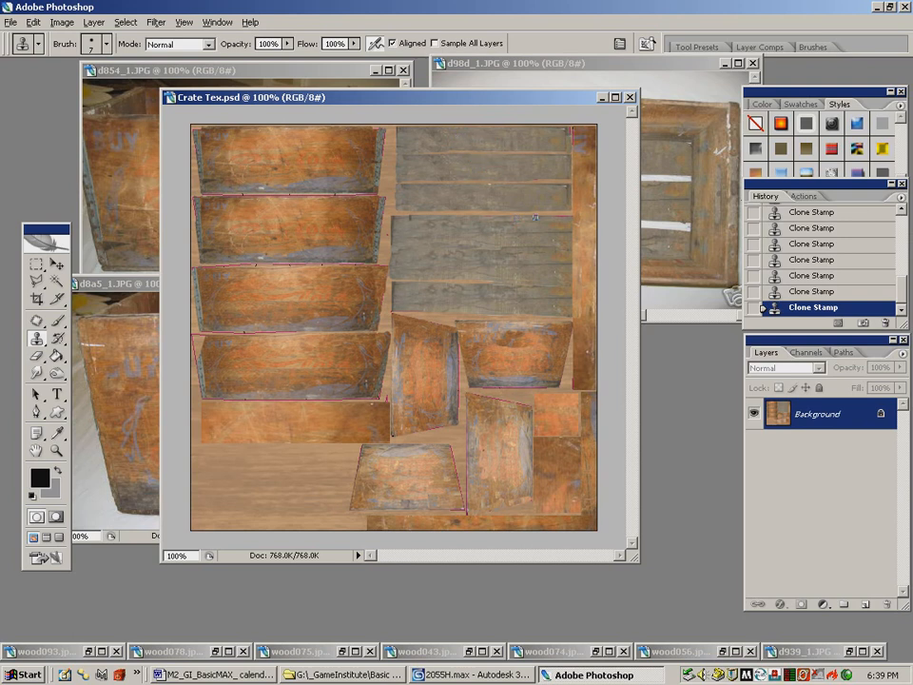
pyautogui.click(465, 161)
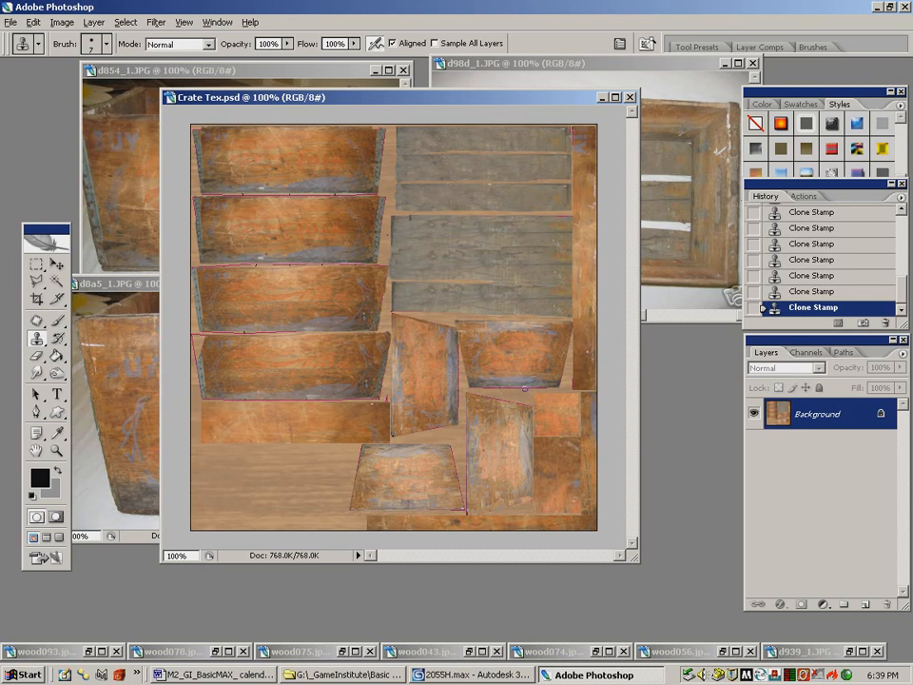
# Clone Stamp orange wood grain over the upper part and right side of the tall end panel beside the small wood patches
pyautogui.moveTo(500, 427); pyautogui.dragTo(474, 397)
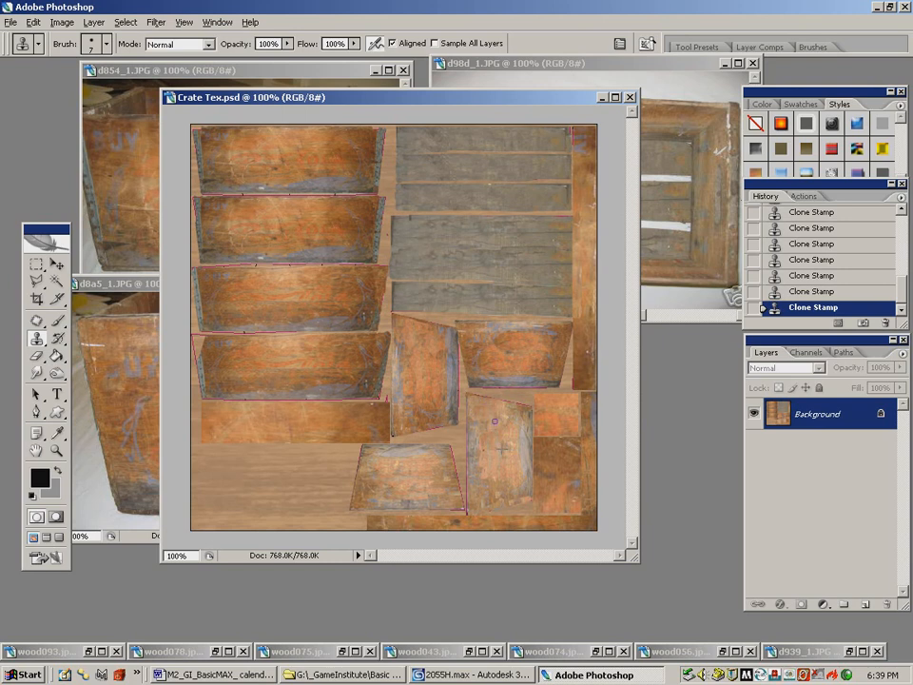
pyautogui.keyDown('alt'); pyautogui.click(499, 429); pyautogui.keyUp('alt')
pyautogui.moveTo(516, 411); pyautogui.dragTo(526, 419)
pyautogui.keyDown('alt'); pyautogui.click(528, 452); pyautogui.keyUp('alt')
# Clone Stamp clean orange wood grain over marks on the third wide crate side panel and the lower-left part of the top one
pyautogui.keyDown('alt'); pyautogui.click(288, 284); pyautogui.keyUp('alt')
pyautogui.moveTo(286, 301); pyautogui.dragTo(272, 297)
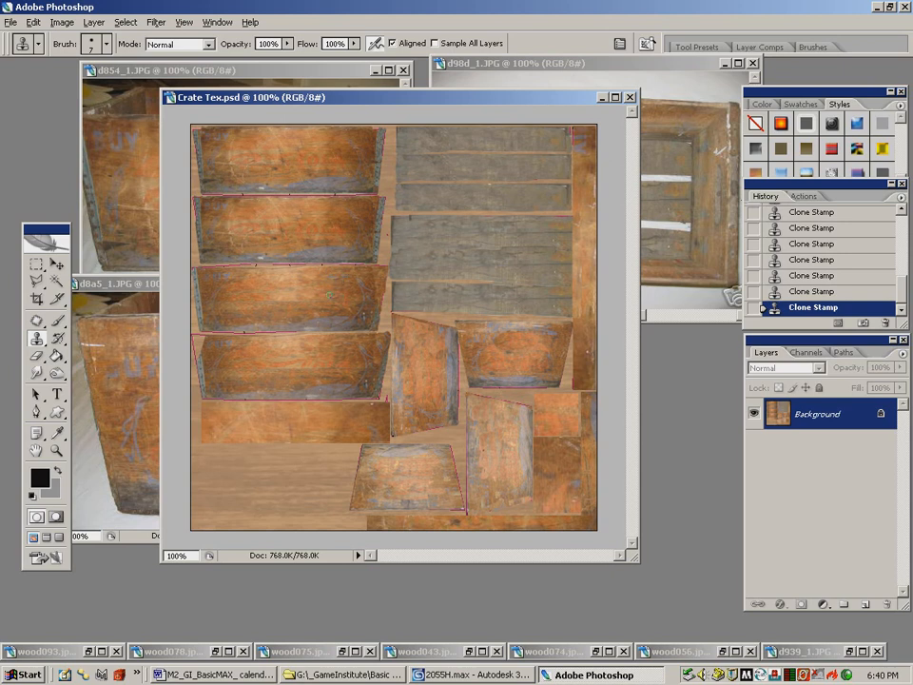
pyautogui.keyDown('alt'); pyautogui.click(295, 280); pyautogui.keyUp('alt')
pyautogui.moveTo(352, 295)
pyautogui.mouseDown()
pyautogui.moveTo(321, 288)
pyautogui.moveTo(356, 281)
pyautogui.moveTo(314, 283)
pyautogui.mouseUp()
pyautogui.keyDown('alt'); pyautogui.click(317, 288); pyautogui.keyUp('alt')
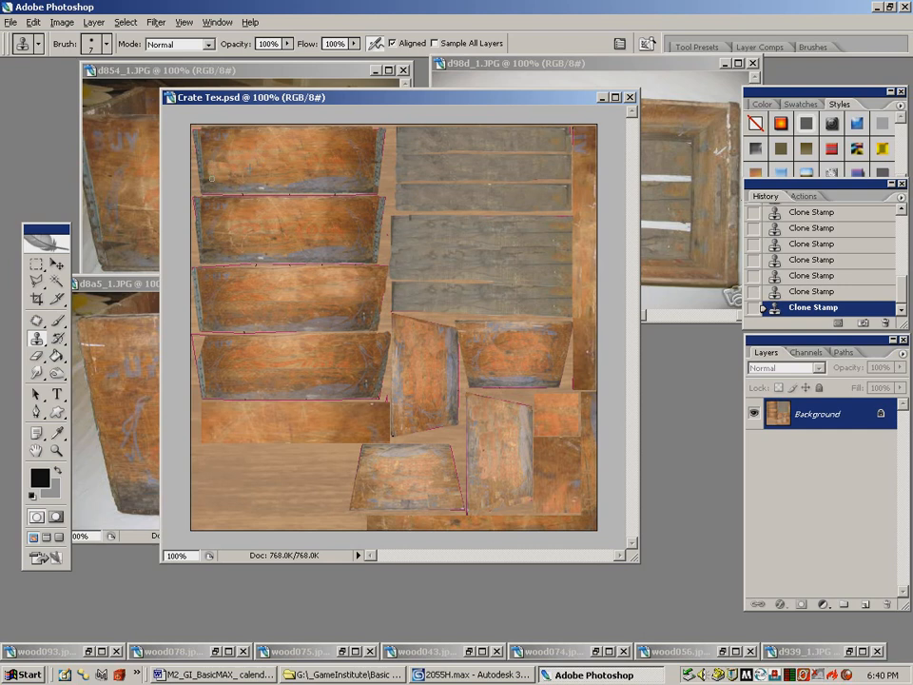
pyautogui.keyDown('alt'); pyautogui.click(240, 153); pyautogui.keyUp('alt')
pyautogui.moveTo(224, 165); pyautogui.dragTo(217, 172)
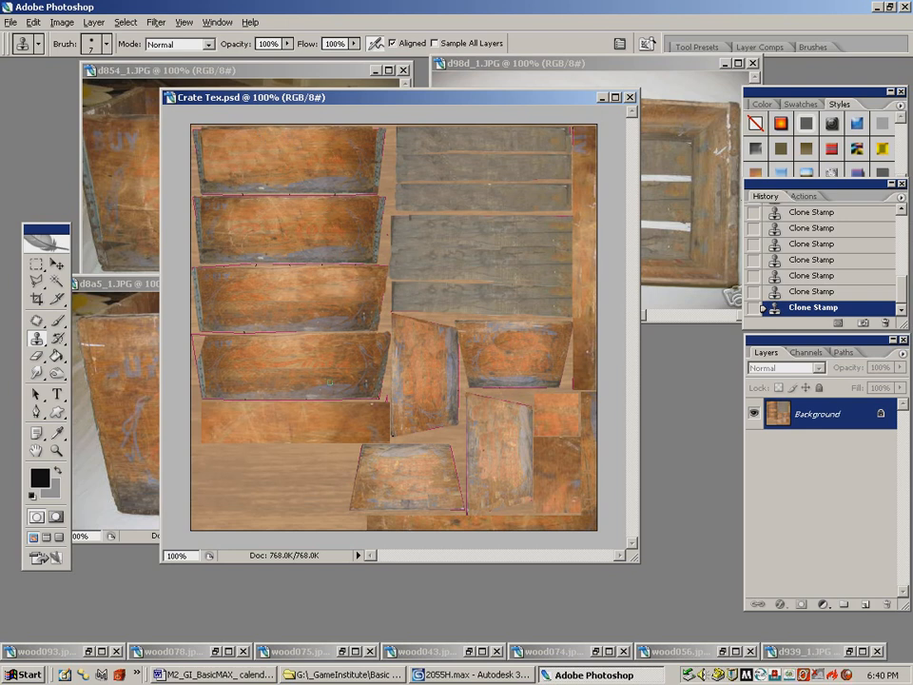
# Clone Stamp the dark edge trim and background wood over the red outline along the fourth wide side panel's left and upper edges
pyautogui.keyDown('alt'); pyautogui.click(204, 344); pyautogui.keyUp('alt')
pyautogui.keyDown('alt'); pyautogui.click(208, 357); pyautogui.keyUp('alt')
pyautogui.moveTo(205, 341)
pyautogui.mouseDown()
pyautogui.moveTo(198, 359)
pyautogui.moveTo(197, 343)
pyautogui.mouseUp()
pyautogui.keyDown('alt'); pyautogui.click(200, 371); pyautogui.keyUp('alt')
pyautogui.keyDown('alt'); pyautogui.click(198, 372); pyautogui.keyUp('alt')
pyautogui.keyDown('alt'); pyautogui.click(200, 378); pyautogui.keyUp('alt')
pyautogui.click(197, 347)
pyautogui.keyDown('alt'); pyautogui.click(257, 326); pyautogui.keyUp('alt')
pyautogui.click(215, 332)
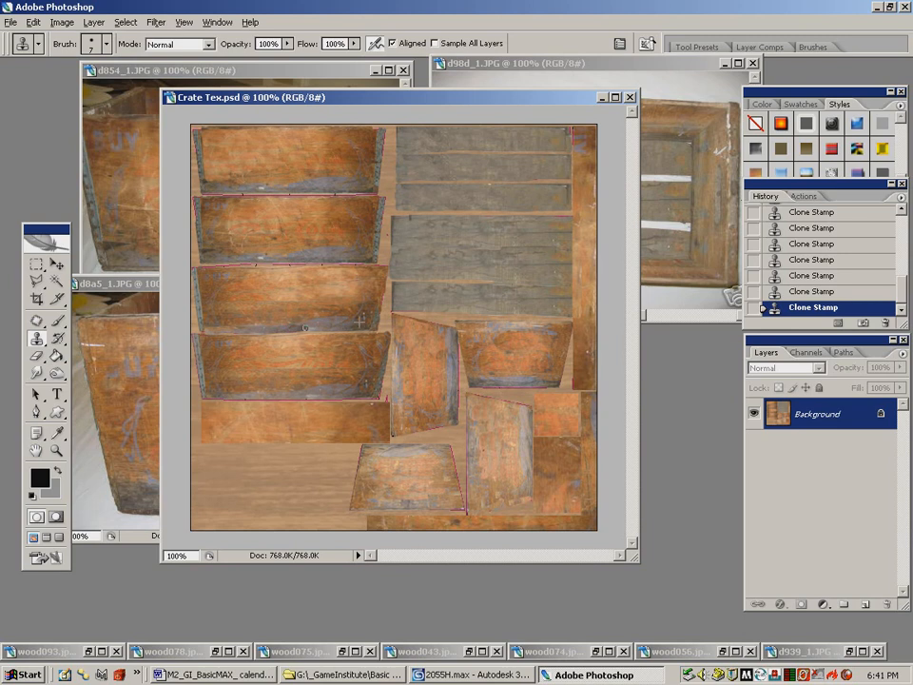
# Clone Stamp wood over the lower edges of the third and second wide side panels and the second panel's left edge
pyautogui.keyDown('alt'); pyautogui.click(320, 323); pyautogui.keyUp('alt')
pyautogui.moveTo(330, 329)
pyautogui.mouseDown()
pyautogui.moveTo(322, 328)
pyautogui.moveTo(342, 325)
pyautogui.moveTo(329, 326)
pyautogui.mouseUp()
pyautogui.keyDown('alt'); pyautogui.click(253, 234); pyautogui.keyUp('alt')
pyautogui.moveTo(253, 260); pyautogui.dragTo(279, 255)
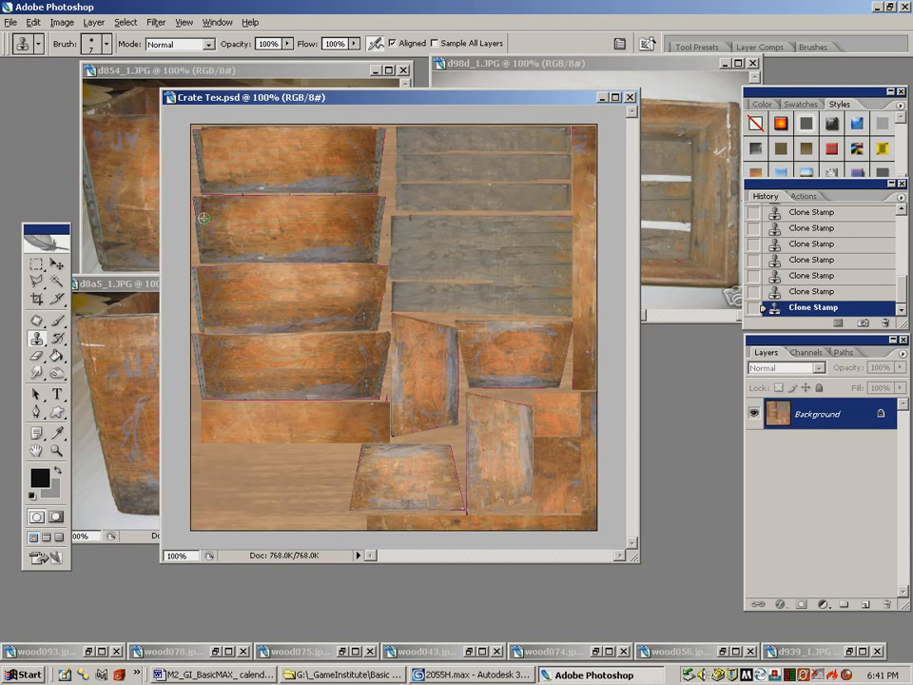
pyautogui.keyDown('alt'); pyautogui.click(197, 204); pyautogui.keyUp('alt')
pyautogui.moveTo(198, 221); pyautogui.dragTo(197, 235)
# Clone Stamp surrounding wood over the red outlines around the small end panels
pyautogui.keyDown('alt'); pyautogui.click(498, 376); pyautogui.keyUp('alt')
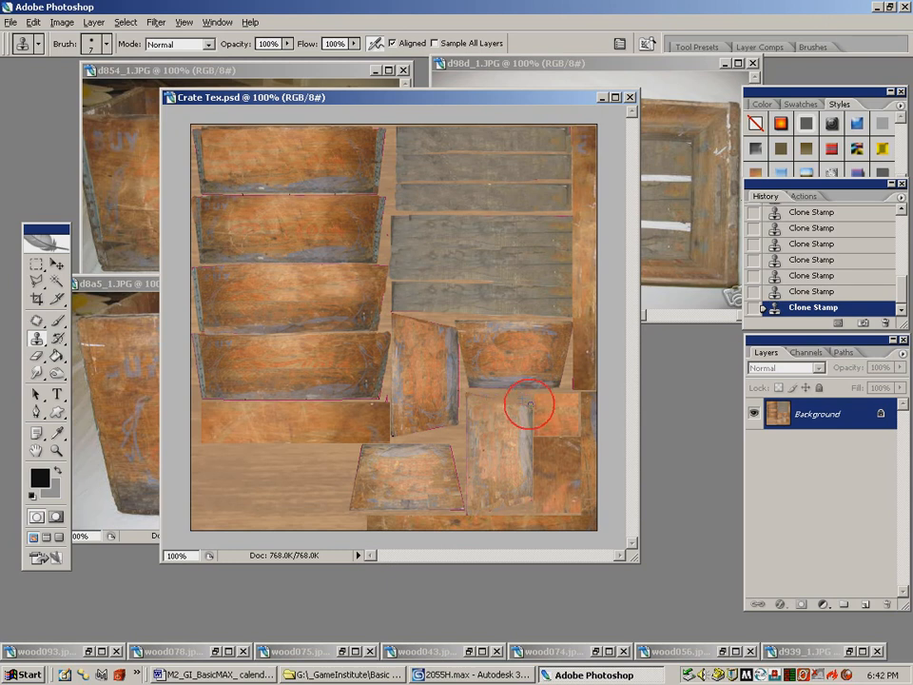
pyautogui.keyDown('alt'); pyautogui.click(445, 372); pyautogui.keyUp('alt')
pyautogui.click(466, 390)
pyautogui.keyDown('alt'); pyautogui.click(458, 450); pyautogui.keyUp('alt')
pyautogui.moveTo(457, 419); pyautogui.dragTo(458, 412)
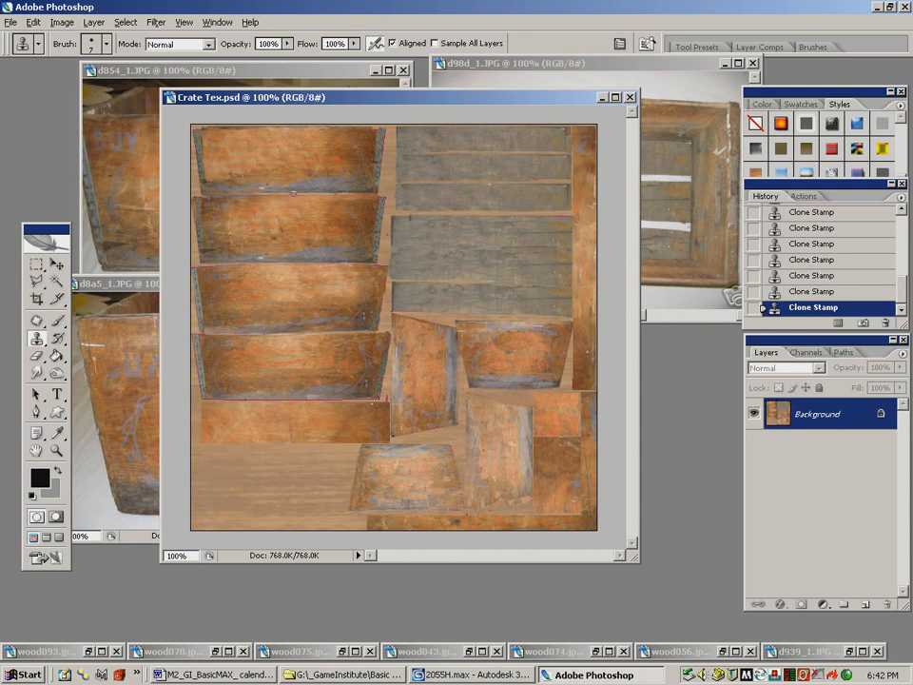
# Clone Stamp wood over the red outline along the fourth wide side panel's lower edge
pyautogui.click(205, 396)
pyautogui.moveTo(293, 395); pyautogui.dragTo(386, 398)
pyautogui.keyDown('alt'); pyautogui.click(334, 390); pyautogui.keyUp('alt')
pyautogui.keyDown('alt'); pyautogui.click(346, 385); pyautogui.keyUp('alt')
pyautogui.keyDown('alt'); pyautogui.click(379, 414); pyautogui.keyUp('alt')
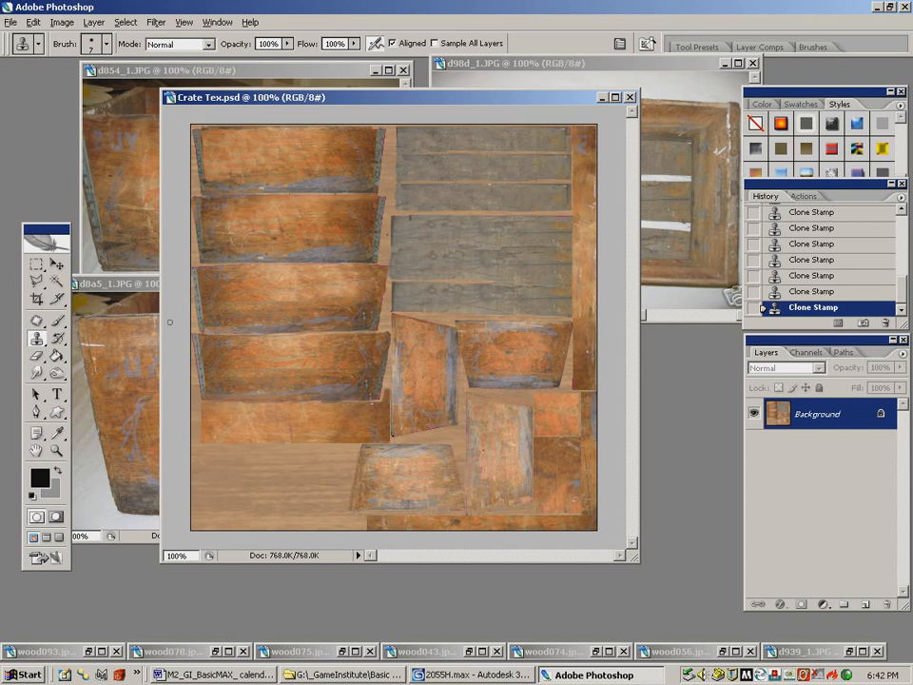
# Bring up the wood075.jpg texture and Clone Stamp wood grain over the dark plank seam in its upper half
pyautogui.click(344, 651)
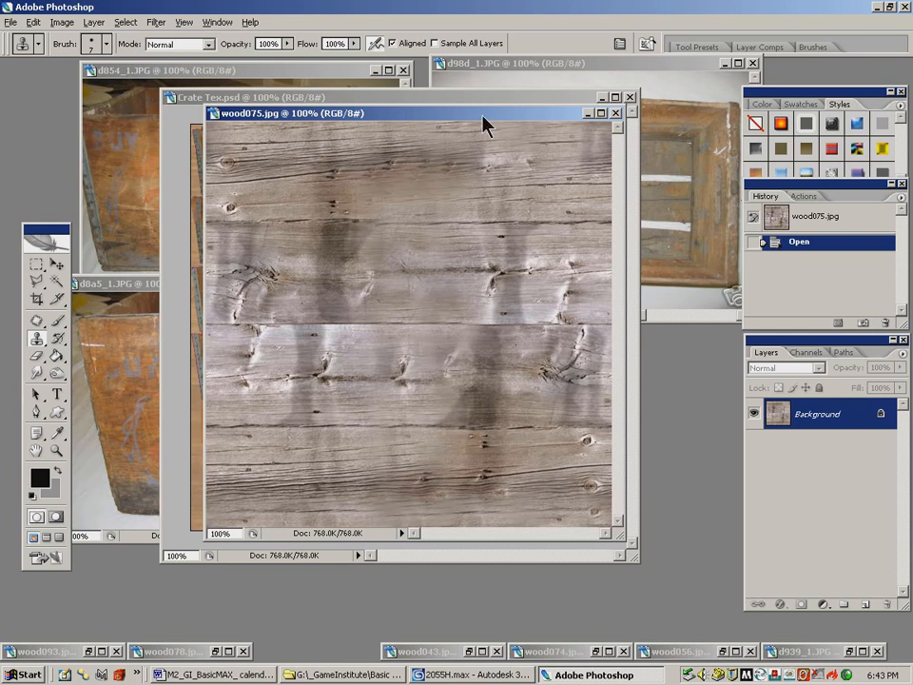
pyautogui.moveTo(465, 115); pyautogui.dragTo(450, 114)
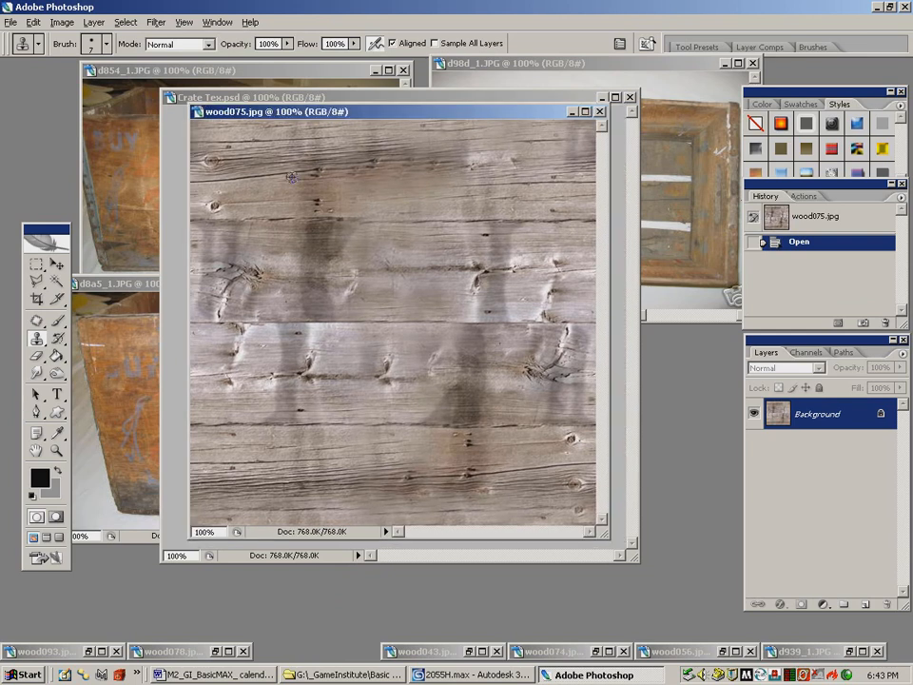
pyautogui.click(311, 216)
pyautogui.keyDown('alt'); pyautogui.click(377, 207); pyautogui.keyUp('alt')
pyautogui.moveTo(391, 220); pyautogui.dragTo(588, 222)
pyautogui.keyDown('alt'); pyautogui.click(486, 201); pyautogui.keyUp('alt')
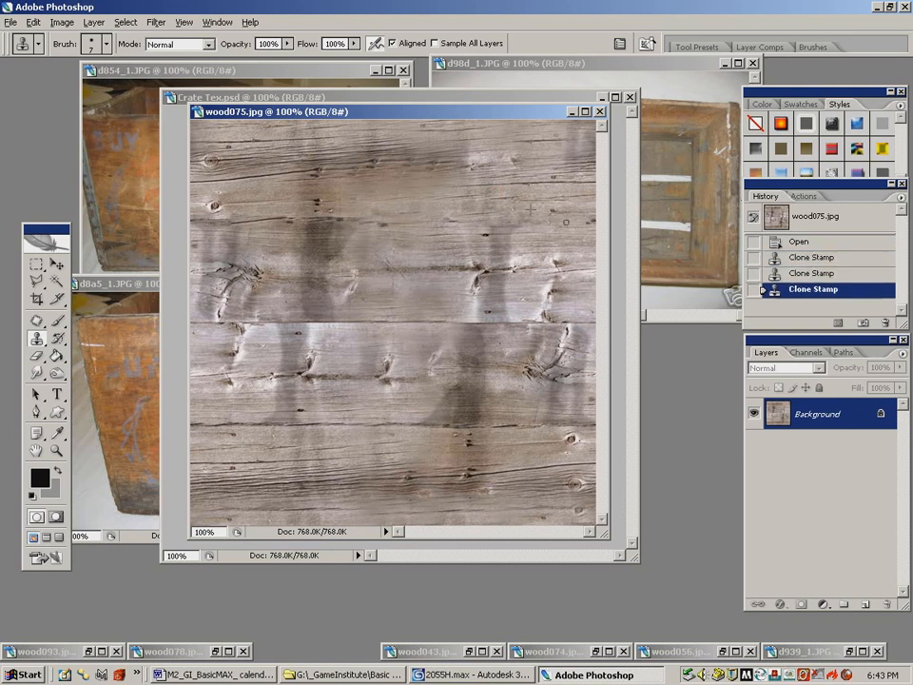
# Clone Stamp wood grain over the plank seam running across the middle of wood075.jpg
pyautogui.keyDown('alt'); pyautogui.click(411, 301); pyautogui.keyUp('alt')
pyautogui.moveTo(352, 319)
pyautogui.mouseDown()
pyautogui.moveTo(378, 323)
pyautogui.moveTo(190, 322)
pyautogui.mouseUp()
pyautogui.moveTo(401, 310); pyautogui.dragTo(580, 325)
# Patch the long strip below the middle of wood075.jpg with wood from the plank above it, and deselect
pyautogui.click(36, 323)
pyautogui.moveTo(276, 416)
pyautogui.mouseDown()
pyautogui.moveTo(214, 419)
pyautogui.moveTo(385, 439)
pyautogui.moveTo(569, 433)
pyautogui.moveTo(393, 389)
pyautogui.moveTo(251, 410)
pyautogui.mouseUp()
pyautogui.moveTo(369, 415); pyautogui.dragTo(362, 340)
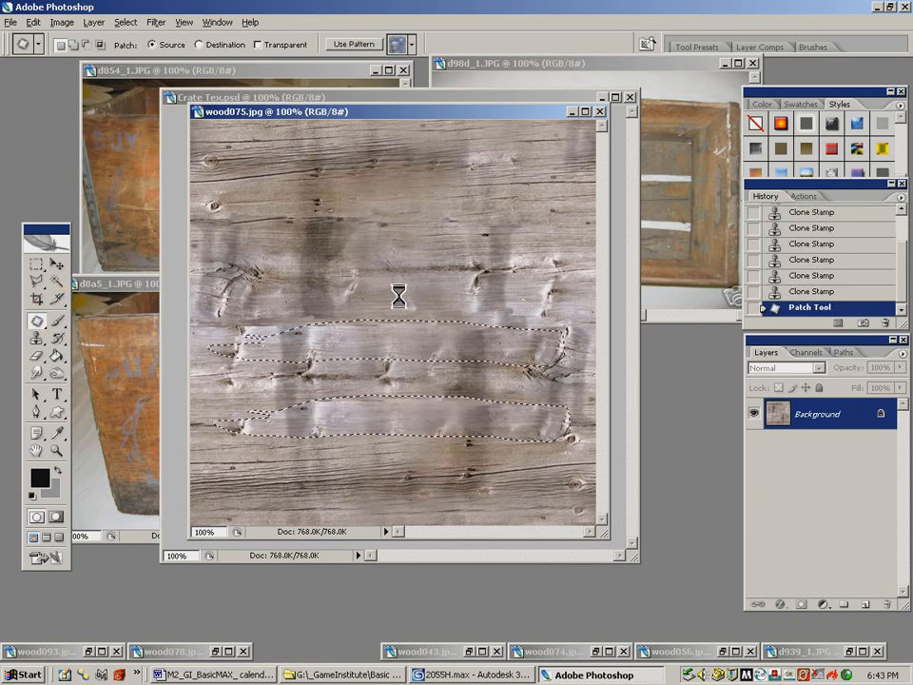
pyautogui.hotkey('ctrl', 'd')
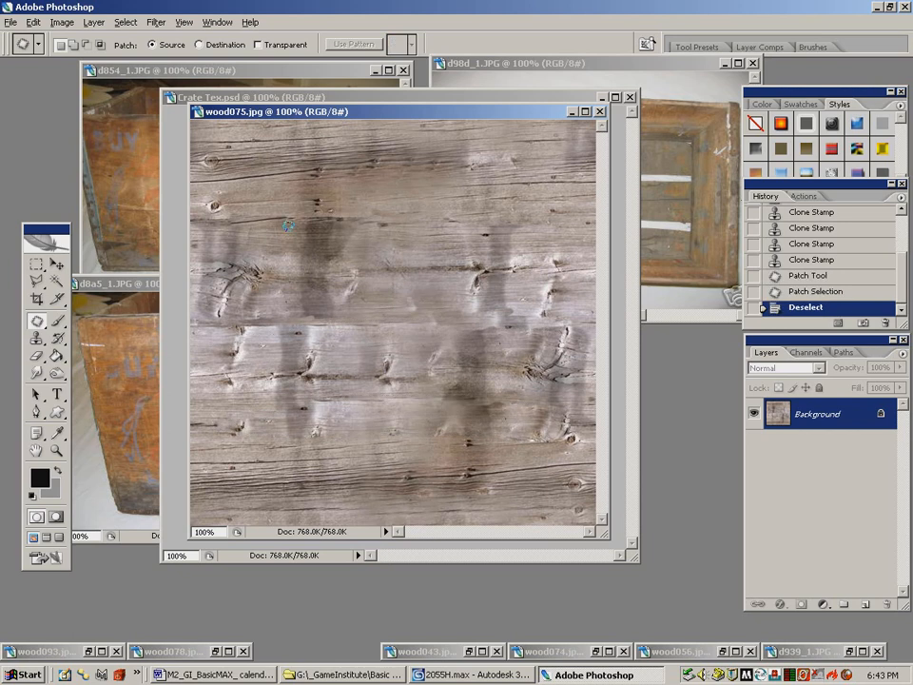
# Patch the knots, dark stains and nail holes in the upper half of wood075.jpg with cleaner wood
pyautogui.moveTo(487, 280)
pyautogui.mouseDown()
pyautogui.moveTo(387, 275)
pyautogui.moveTo(465, 242)
pyautogui.mouseUp()
pyautogui.moveTo(424, 314); pyautogui.dragTo(426, 316)
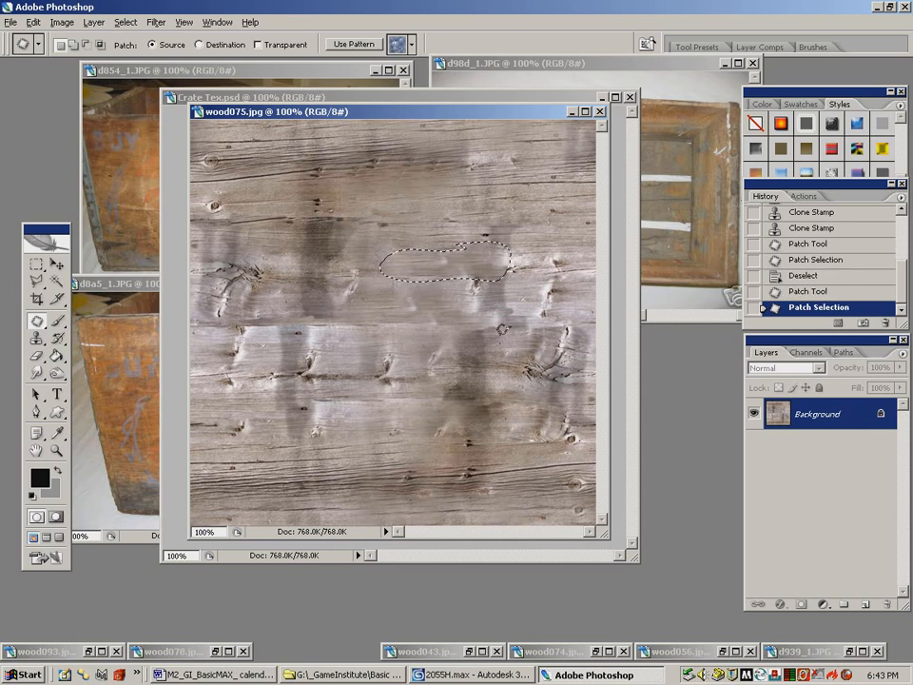
pyautogui.moveTo(495, 218); pyautogui.dragTo(497, 226)
pyautogui.moveTo(495, 231); pyautogui.dragTo(451, 257)
pyautogui.moveTo(398, 221); pyautogui.dragTo(392, 218)
pyautogui.moveTo(384, 227); pyautogui.dragTo(377, 211)
pyautogui.moveTo(341, 192); pyautogui.dragTo(333, 196)
pyautogui.moveTo(320, 204); pyautogui.dragTo(349, 250)
pyautogui.moveTo(272, 268)
pyautogui.mouseDown()
pyautogui.moveTo(280, 288)
pyautogui.moveTo(273, 276)
pyautogui.mouseUp()
pyautogui.moveTo(253, 281); pyautogui.dragTo(314, 271)
# Patch the knots just below the middle of wood075.jpg and the one near its right edge
pyautogui.moveTo(313, 355)
pyautogui.mouseDown()
pyautogui.moveTo(326, 359)
pyautogui.moveTo(352, 321)
pyautogui.mouseUp()
pyautogui.moveTo(409, 353); pyautogui.dragTo(407, 358)
pyautogui.moveTo(561, 334)
pyautogui.mouseDown()
pyautogui.moveTo(571, 356)
pyautogui.moveTo(565, 339)
pyautogui.mouseUp()
pyautogui.moveTo(516, 355); pyautogui.dragTo(450, 352)
pyautogui.moveTo(559, 256); pyautogui.dragTo(559, 266)
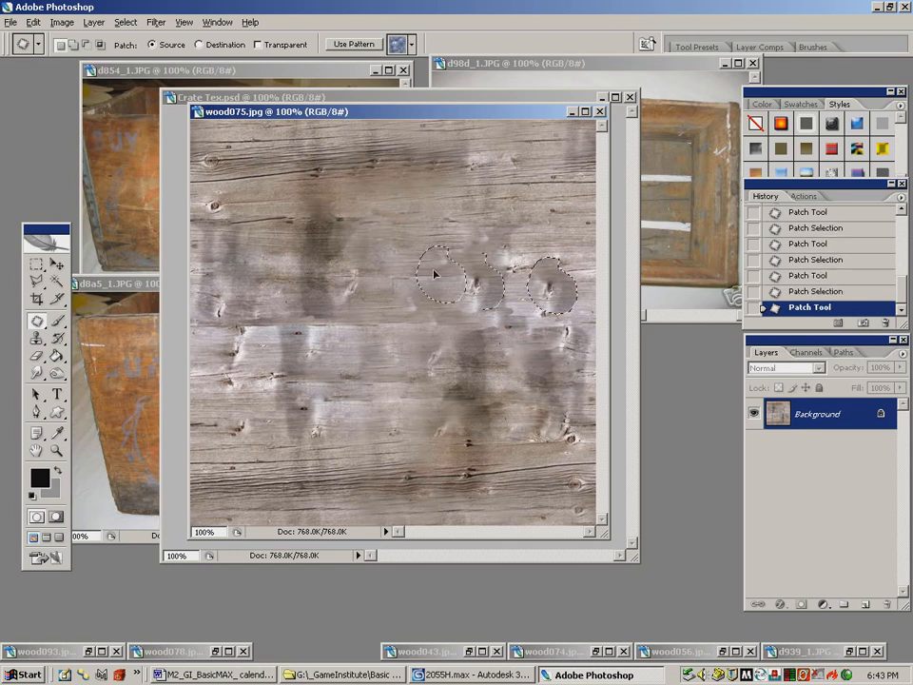
# Patch the lower-left stain and the dark grain near the top of wood075.jpg, and clear the selection
pyautogui.moveTo(302, 403)
pyautogui.mouseDown()
pyautogui.moveTo(346, 414)
pyautogui.moveTo(322, 405)
pyautogui.mouseUp()
pyautogui.moveTo(326, 418); pyautogui.dragTo(360, 354)
pyautogui.click(361, 356)
pyautogui.moveTo(331, 164)
pyautogui.mouseDown()
pyautogui.moveTo(318, 144)
pyautogui.moveTo(437, 150)
pyautogui.moveTo(339, 155)
pyautogui.mouseUp()
pyautogui.moveTo(364, 180); pyautogui.dragTo(417, 226)
pyautogui.click(520, 208)
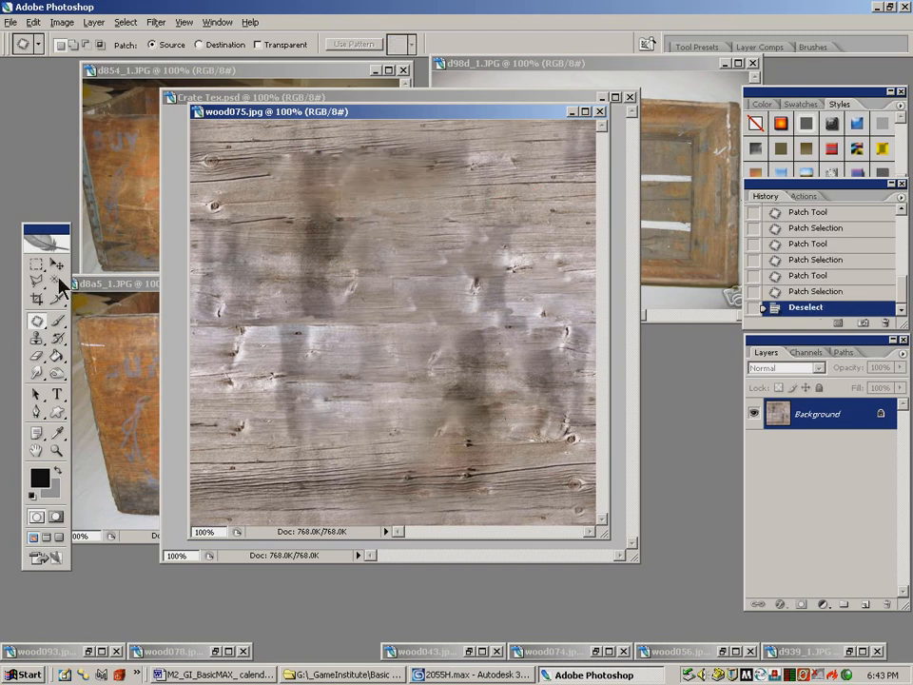
# Copy the retouched wood075.jpg image into Crate Tex.psd as a new layer and align it over the canvas
pyautogui.press('v')
pyautogui.moveTo(313, 108); pyautogui.dragTo(566, 95)
pyautogui.moveTo(632, 201); pyautogui.dragTo(442, 291)
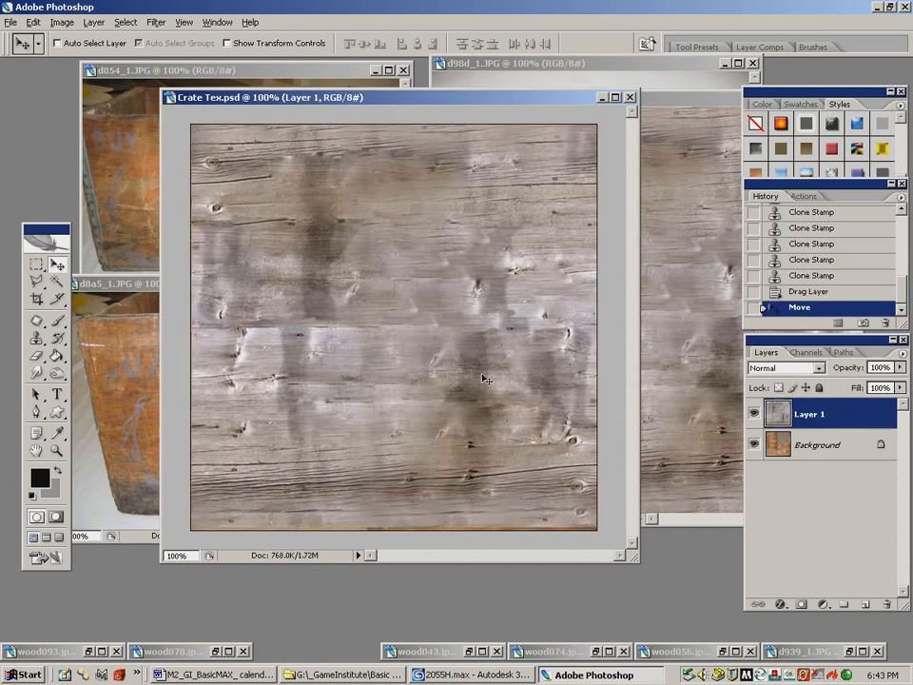
# Scale Layer 1 to 102.0% width and 102.1% height so it covers the whole canvas
pyautogui.click(34, 22)
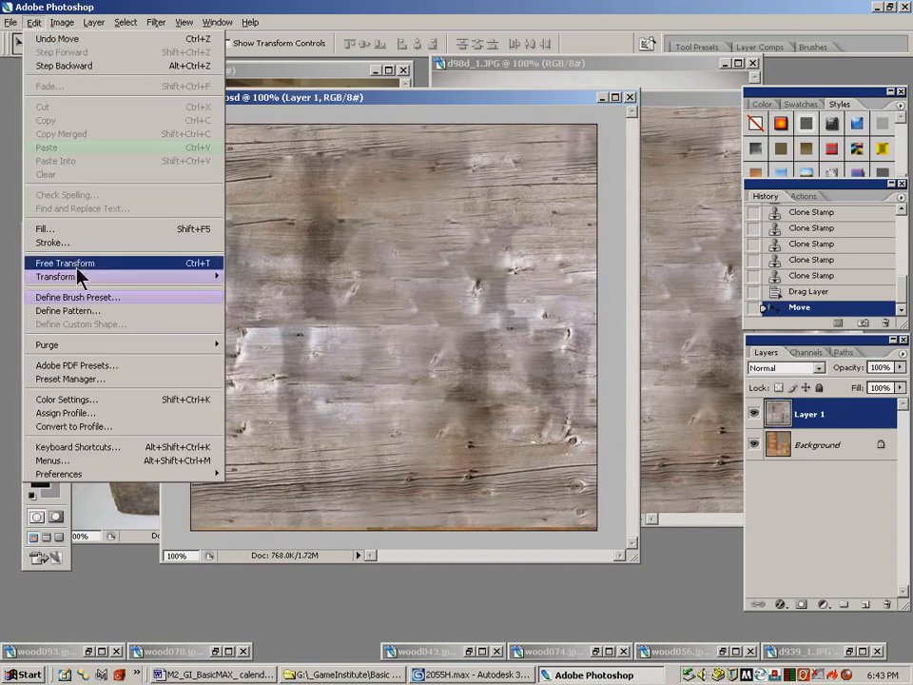
pyautogui.moveTo(127, 286)
pyautogui.click(314, 296)
pyautogui.moveTo(392, 530); pyautogui.dragTo(392, 535)
pyautogui.moveTo(190, 329); pyautogui.dragTo(183, 330)
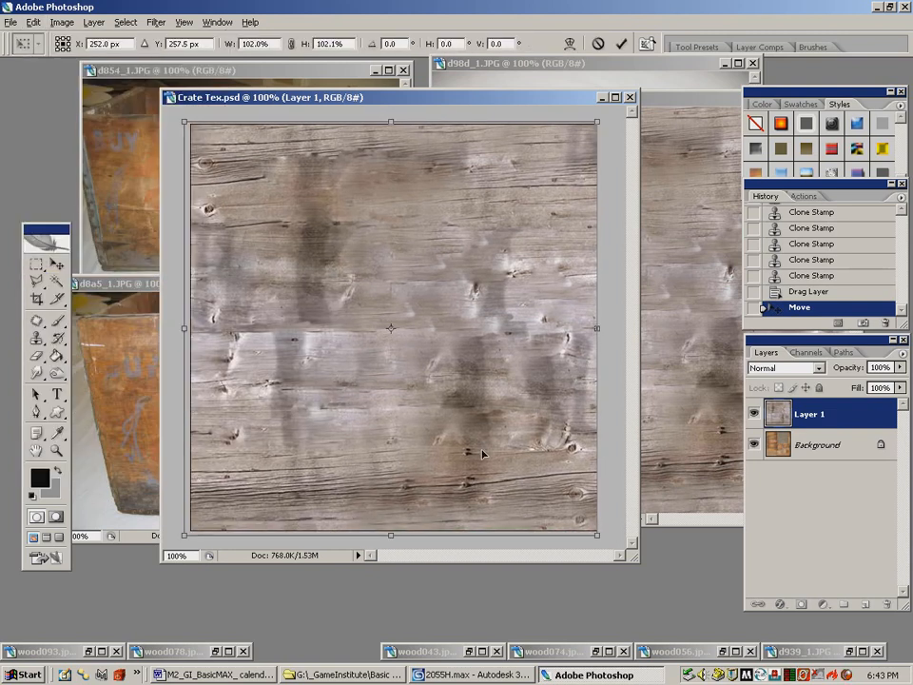
pyautogui.press('Return')
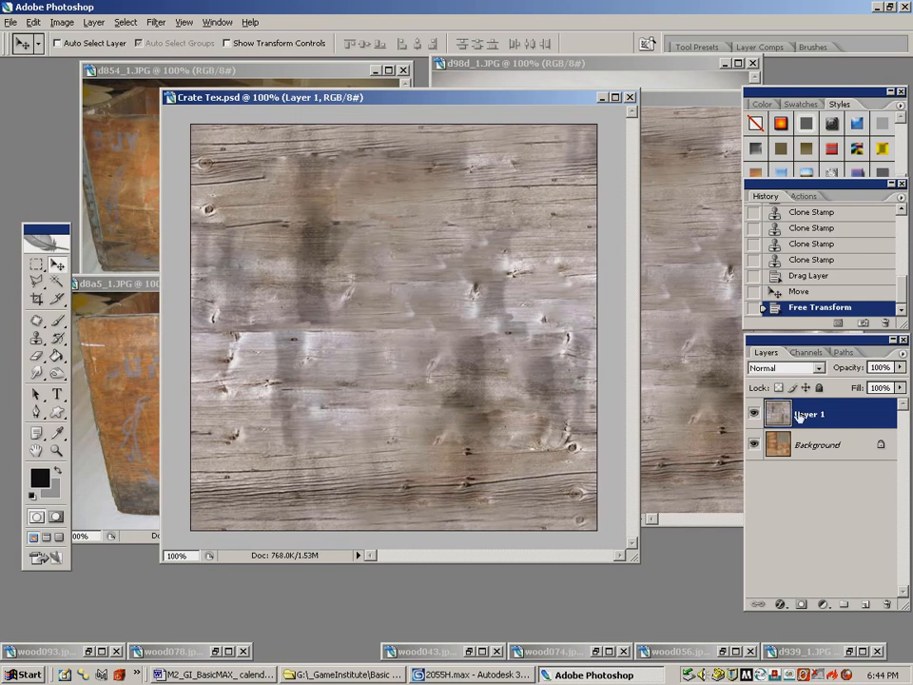
# Try successive blending modes on Layer 1, starting with Darken, and settle on Soft Light
pyautogui.click(816, 368)
pyautogui.click(773, 88)
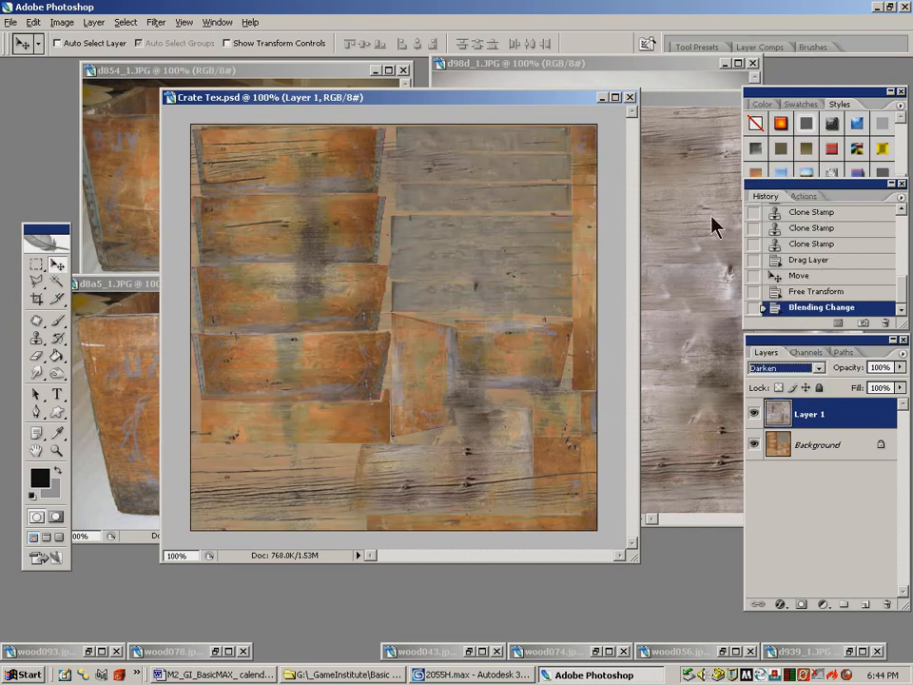
pyautogui.hotkey('shift', '+')
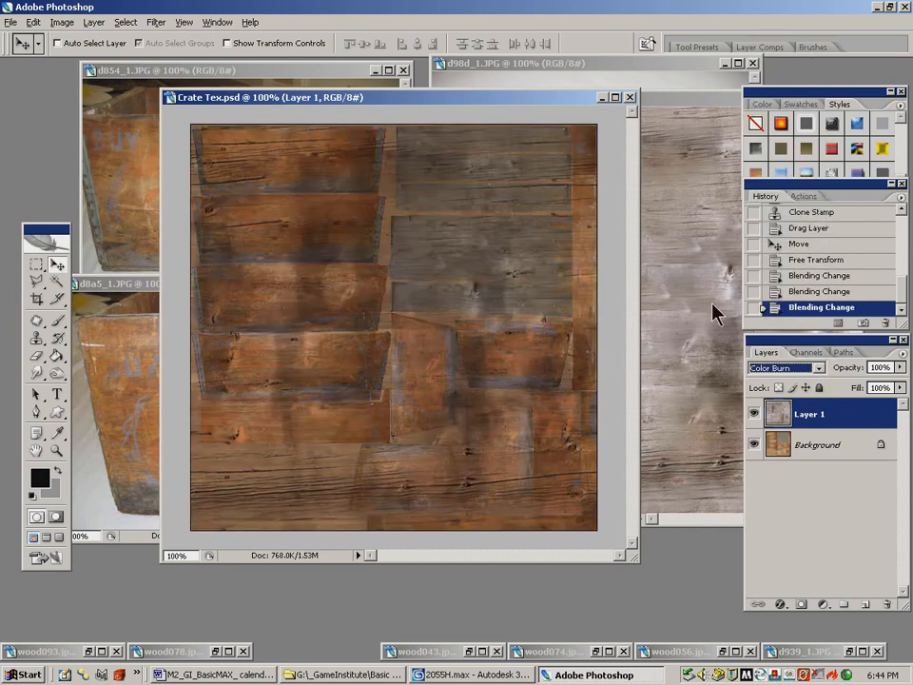
pyautogui.hotkey('shift', '+')
pyautogui.hotkey('shift', '+')
pyautogui.hotkey('shift', '+')
pyautogui.hotkey('shift', '+')
pyautogui.hotkey('shift', '+')
pyautogui.hotkey('shift', '+')
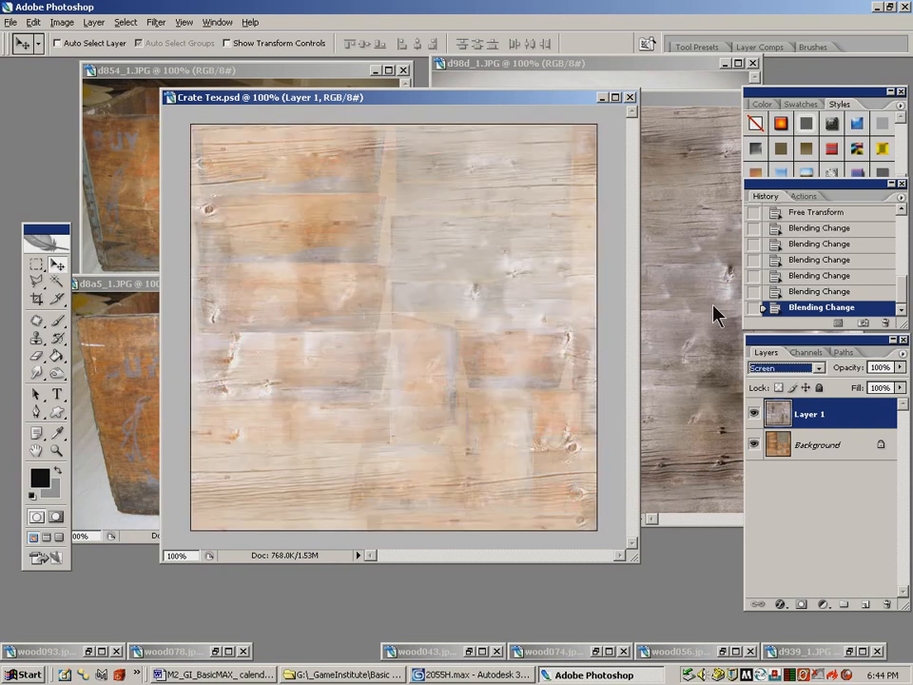
pyautogui.hotkey('shift', '+')
pyautogui.hotkey('shift', '+')
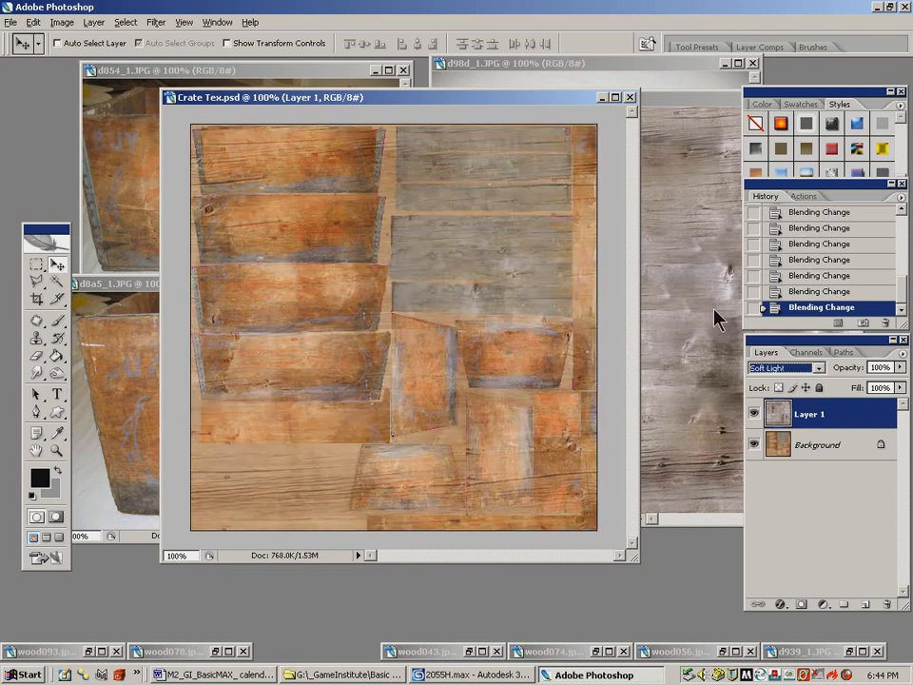
# Lower Layer 1's fill to 52% and compare the texture with the layer hidden and shown
pyautogui.click(756, 415)
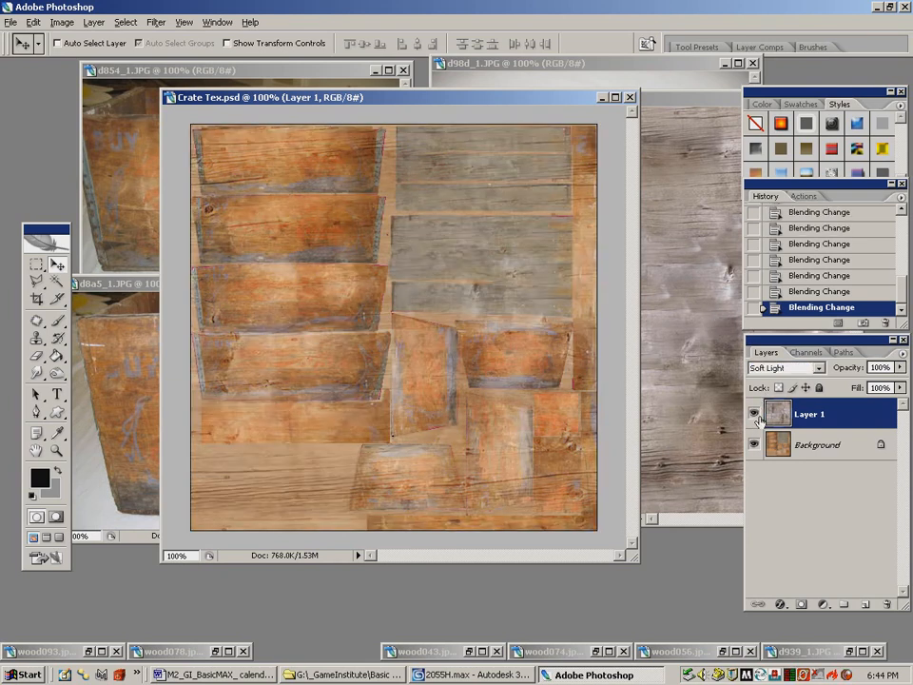
pyautogui.click(755, 415)
pyautogui.click(755, 415)
pyautogui.moveTo(900, 388); pyautogui.dragTo(861, 419)
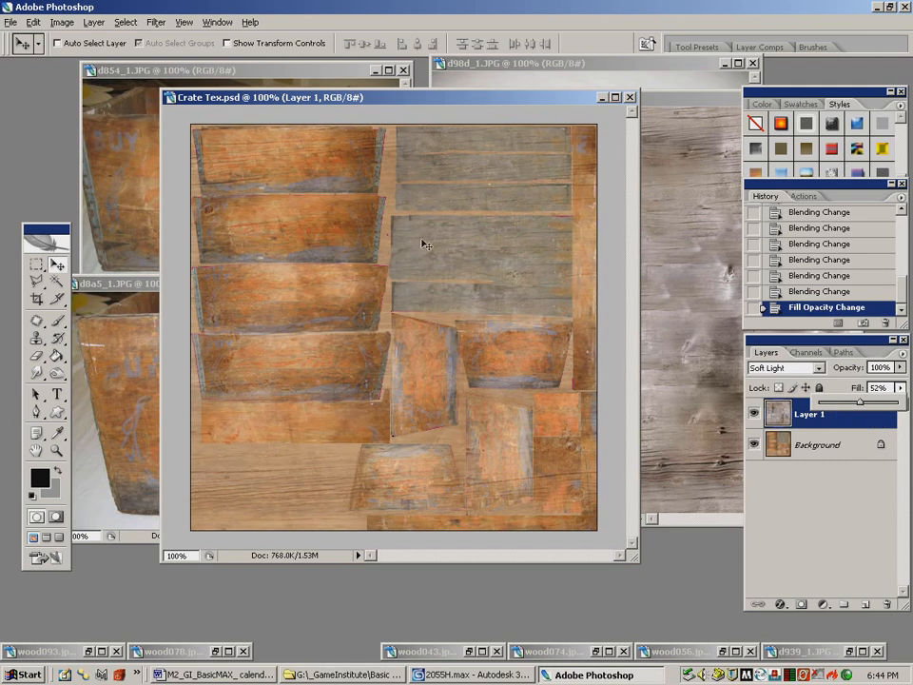
pyautogui.click(754, 415)
pyautogui.click(754, 415)
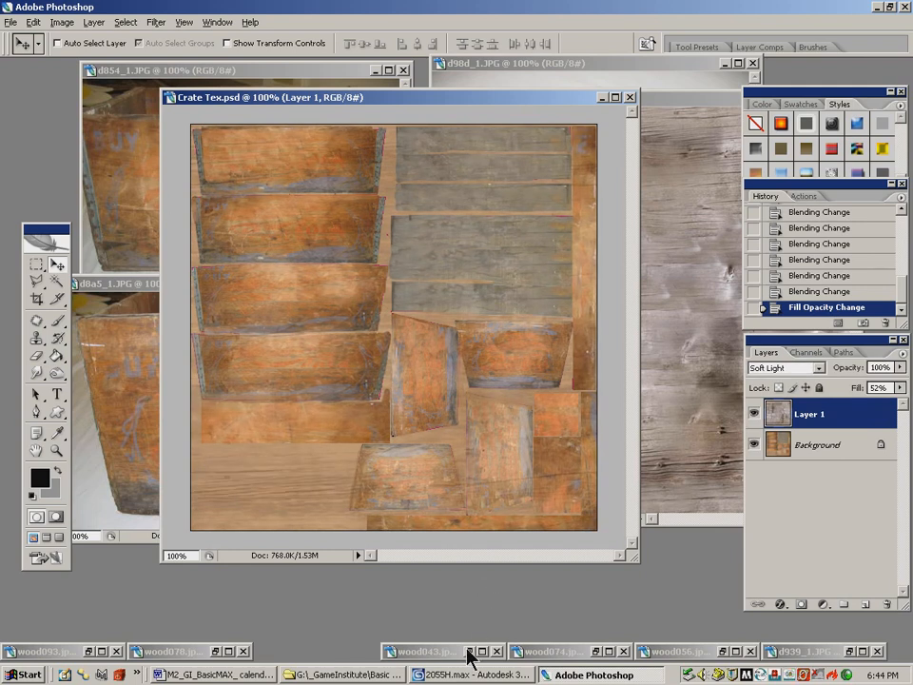
# Bring the wood075.jpg document forward and close it
pyautogui.click(663, 116)
pyautogui.moveTo(575, 108); pyautogui.dragTo(502, 107)
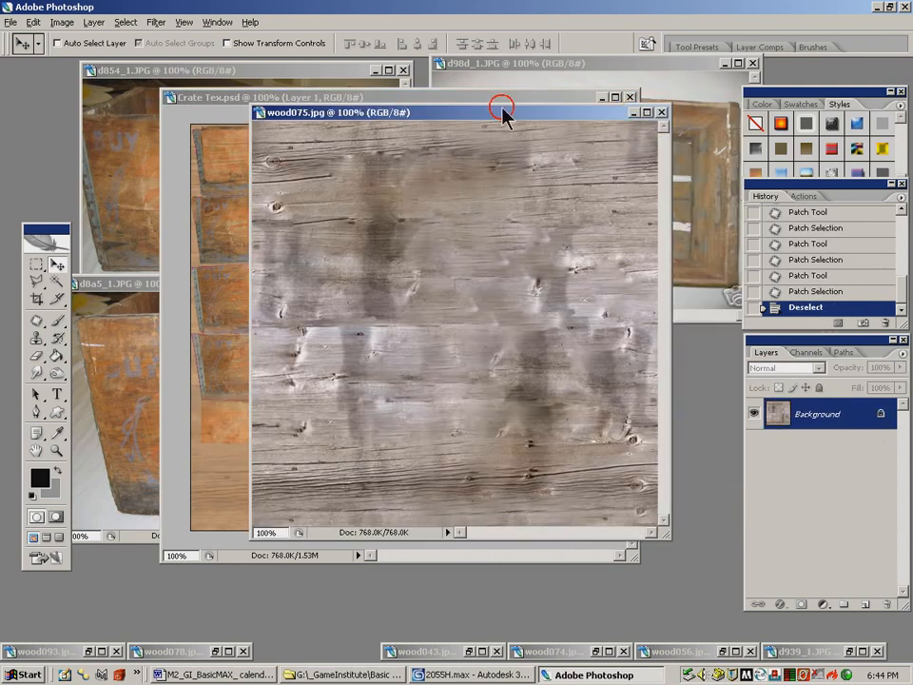
pyautogui.click(662, 112)
pyautogui.click(461, 261)
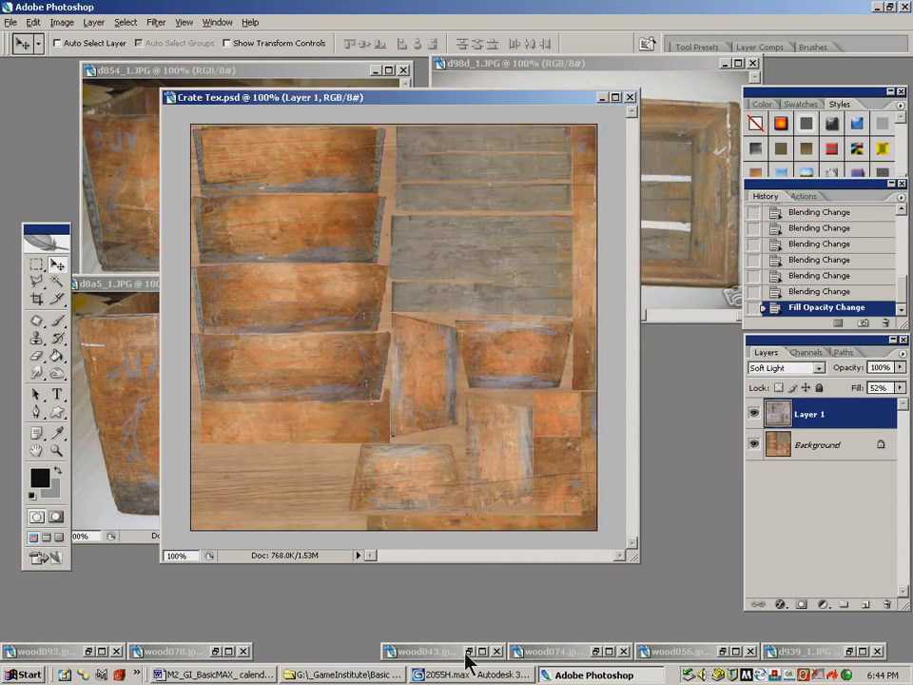
# Inspect the wood043.jpg and wood074.jpg textures, closing each one
pyautogui.click(476, 651)
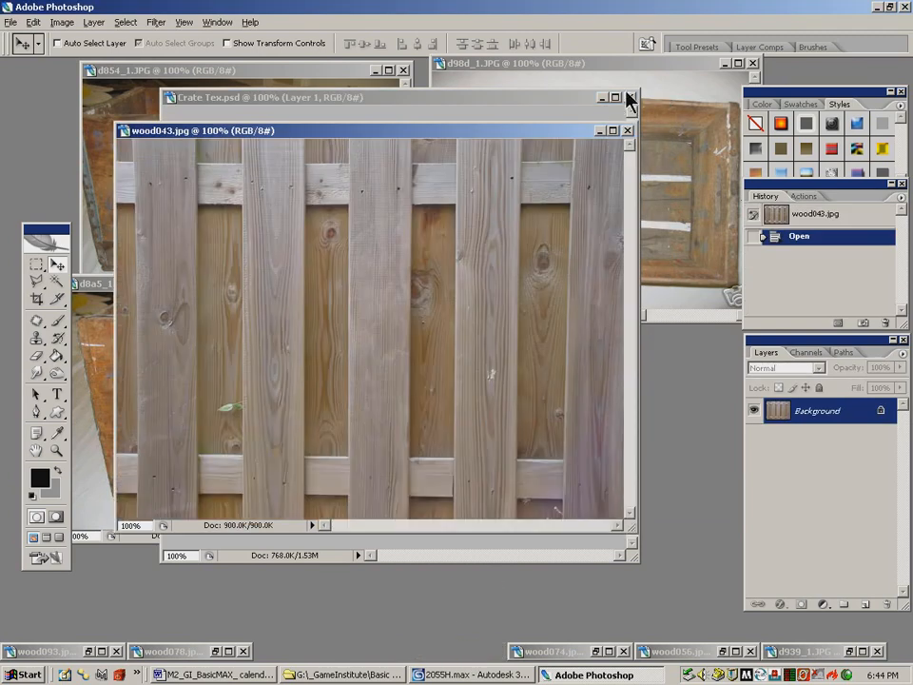
pyautogui.click(627, 131)
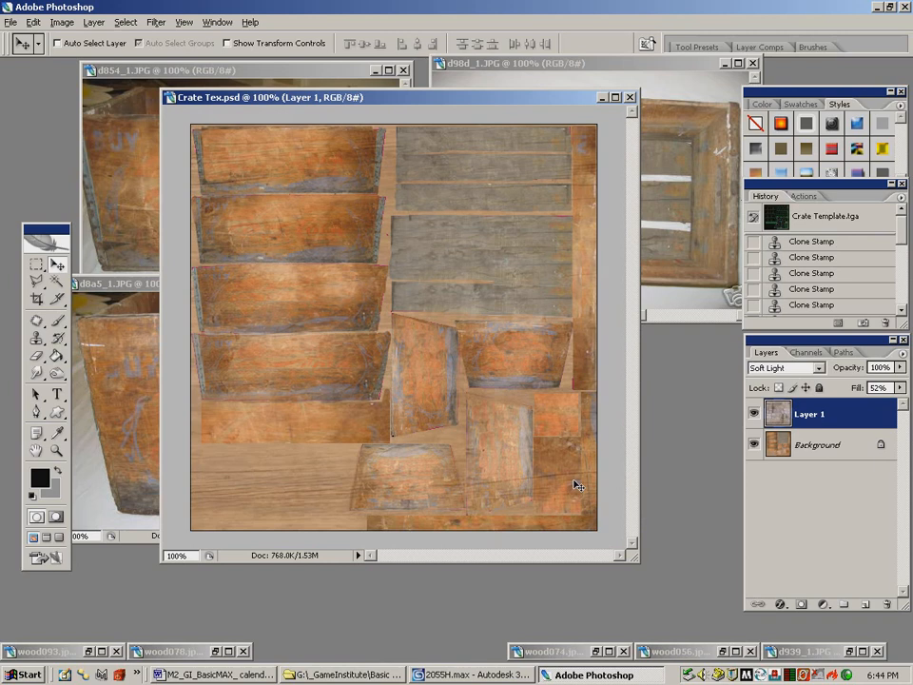
pyautogui.click(599, 653)
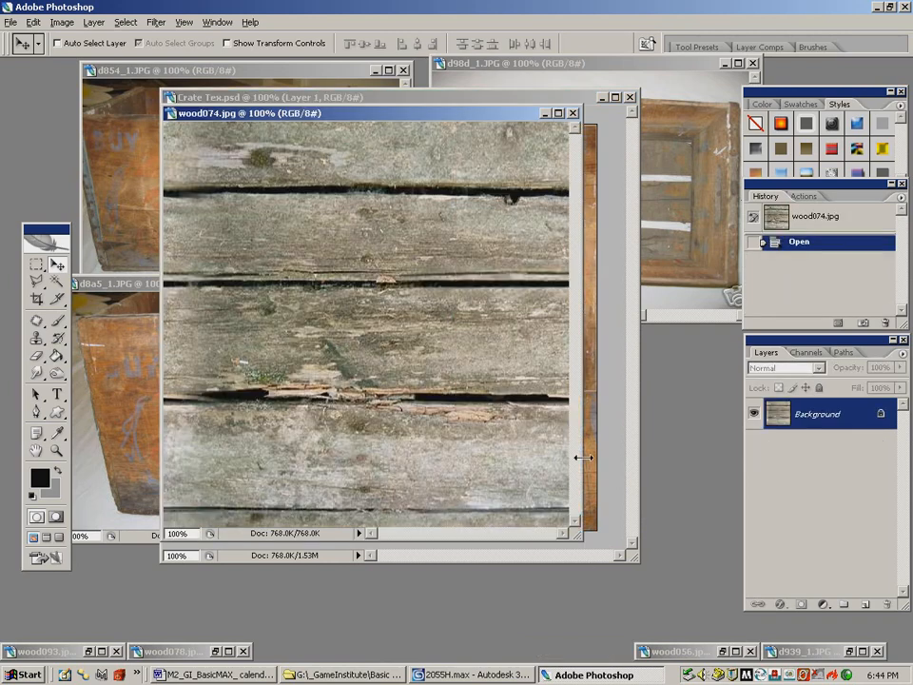
pyautogui.click(572, 113)
# Bring up wood056.jpg and patch out the dark gaps between its middle planks with clean neighbouring wood
pyautogui.click(688, 651)
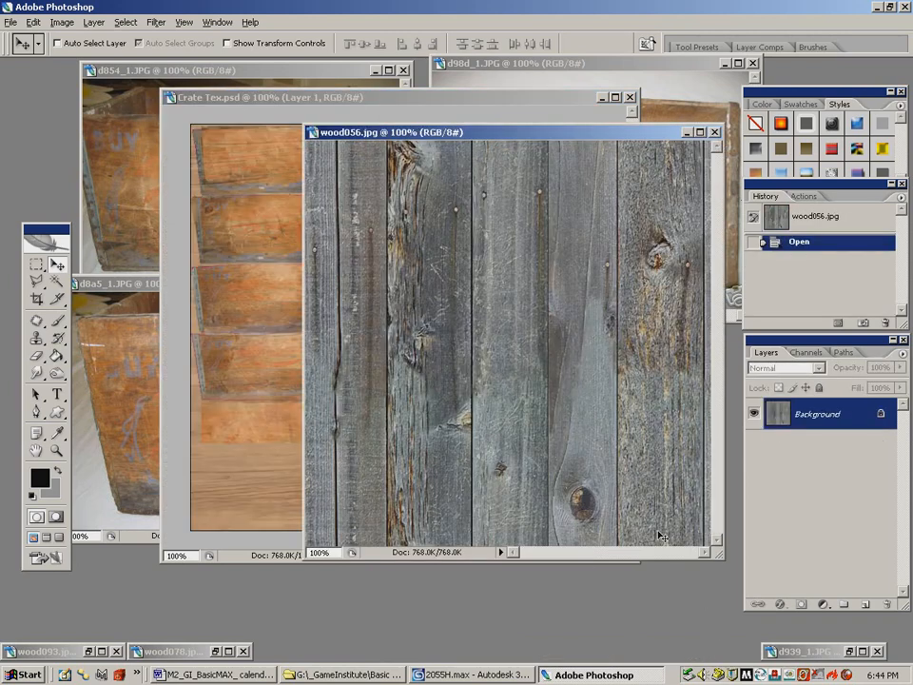
pyautogui.moveTo(437, 129); pyautogui.dragTo(370, 119)
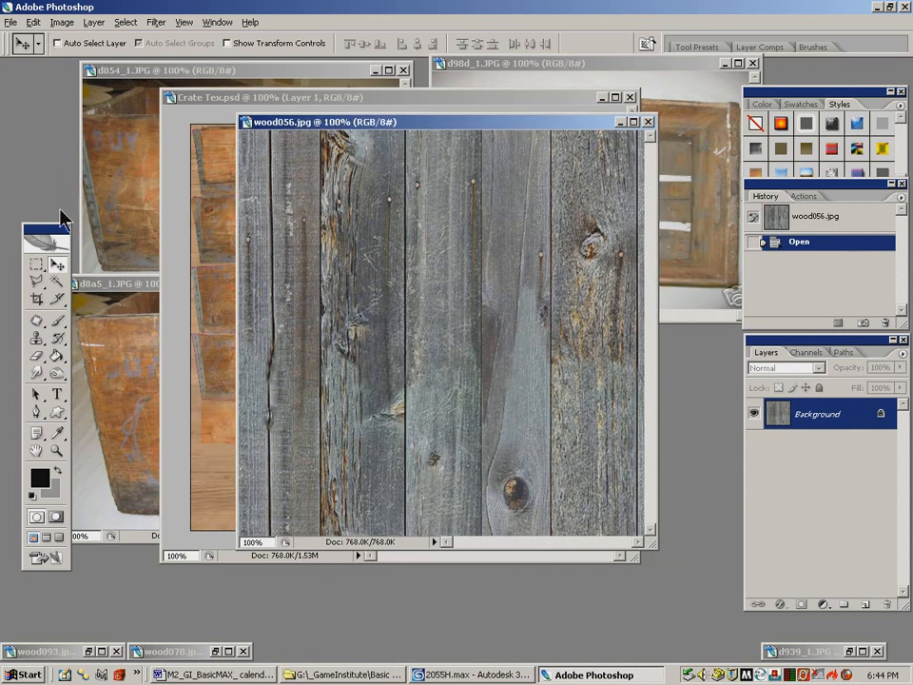
pyautogui.click(36, 321)
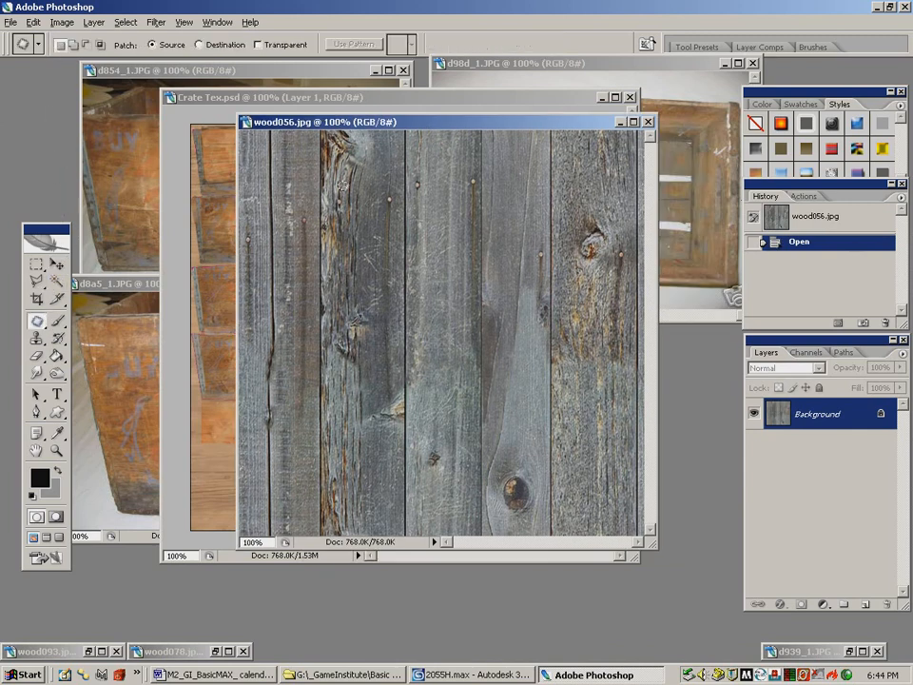
pyautogui.moveTo(310, 134)
pyautogui.mouseDown()
pyautogui.moveTo(312, 460)
pyautogui.moveTo(323, 136)
pyautogui.mouseUp()
pyautogui.moveTo(325, 330); pyautogui.dragTo(366, 331)
pyautogui.moveTo(401, 410); pyautogui.dragTo(387, 173)
pyautogui.moveTo(416, 136)
pyautogui.mouseDown()
pyautogui.moveTo(417, 429)
pyautogui.moveTo(393, 422)
pyautogui.mouseUp()
pyautogui.moveTo(390, 356); pyautogui.dragTo(362, 372)
pyautogui.moveTo(472, 236)
pyautogui.mouseDown()
pyautogui.moveTo(489, 169)
pyautogui.moveTo(483, 458)
pyautogui.moveTo(472, 239)
pyautogui.mouseUp()
pyautogui.moveTo(480, 286); pyautogui.dragTo(448, 285)
pyautogui.moveTo(544, 151)
pyautogui.mouseDown()
pyautogui.moveTo(574, 316)
pyautogui.moveTo(539, 508)
pyautogui.moveTo(529, 330)
pyautogui.moveTo(496, 329)
pyautogui.mouseUp()
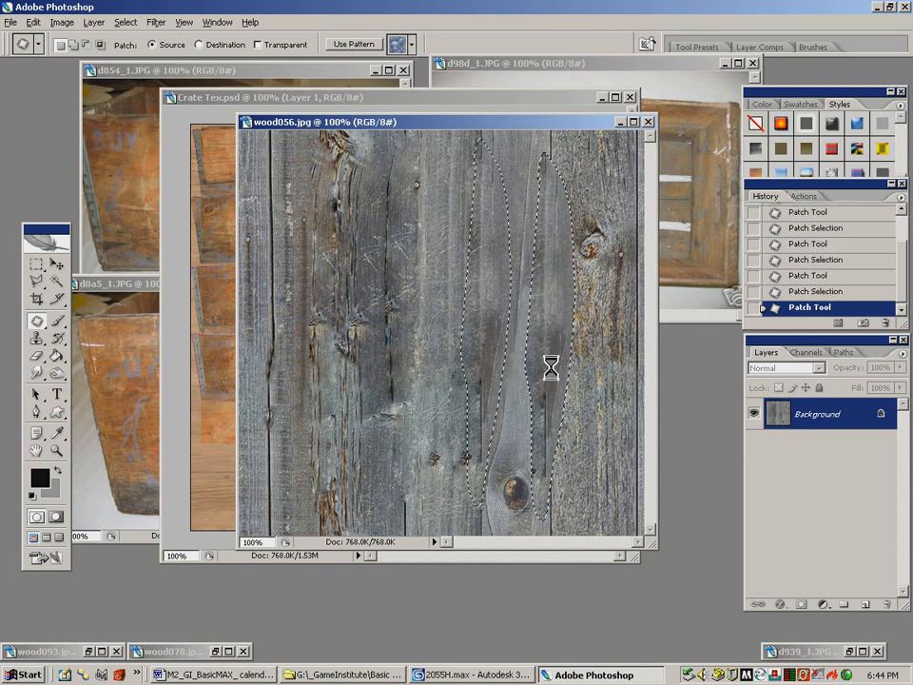
# Patch the large knots, nail marks and leftover cracks in the wood056.jpg planks, and clear the selection
pyautogui.moveTo(514, 464); pyautogui.dragTo(529, 469)
pyautogui.moveTo(588, 220)
pyautogui.mouseDown()
pyautogui.moveTo(609, 266)
pyautogui.moveTo(592, 220)
pyautogui.moveTo(533, 243)
pyautogui.mouseUp()
pyautogui.moveTo(350, 189)
pyautogui.mouseDown()
pyautogui.moveTo(307, 200)
pyautogui.moveTo(362, 184)
pyautogui.moveTo(405, 200)
pyautogui.mouseUp()
pyautogui.click(377, 340)
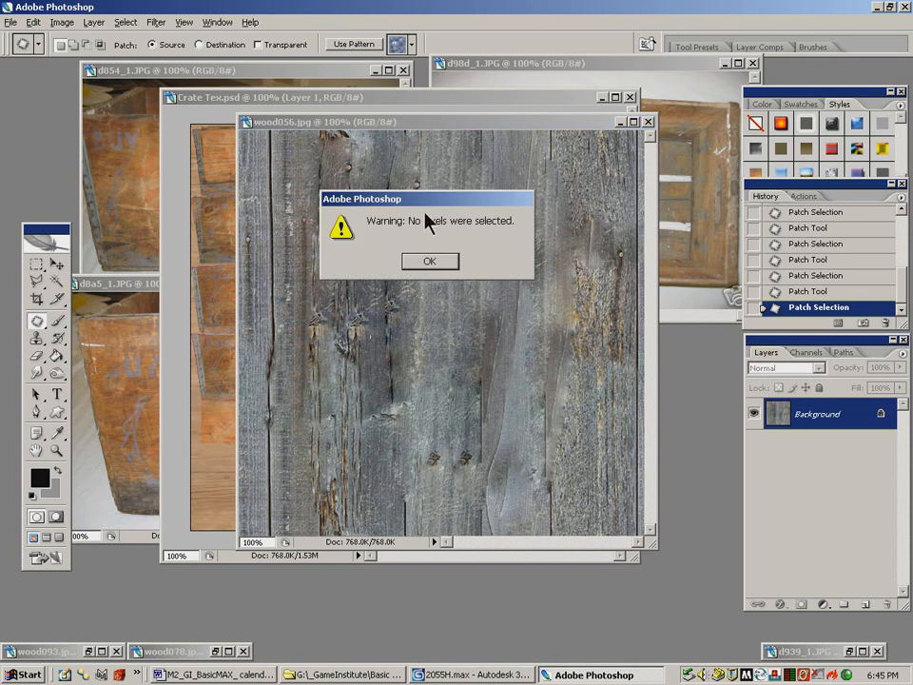
pyautogui.click(436, 264)
pyautogui.moveTo(416, 191)
pyautogui.mouseDown()
pyautogui.moveTo(418, 179)
pyautogui.moveTo(417, 191)
pyautogui.moveTo(449, 196)
pyautogui.mouseUp()
pyautogui.moveTo(344, 163)
pyautogui.mouseDown()
pyautogui.moveTo(345, 183)
pyautogui.moveTo(348, 164)
pyautogui.mouseUp()
pyautogui.moveTo(352, 170); pyautogui.dragTo(400, 144)
pyautogui.moveTo(405, 376)
pyautogui.mouseDown()
pyautogui.moveTo(387, 348)
pyautogui.moveTo(407, 433)
pyautogui.moveTo(409, 413)
pyautogui.mouseUp()
pyautogui.moveTo(392, 391); pyautogui.dragTo(425, 361)
pyautogui.moveTo(403, 316)
pyautogui.mouseDown()
pyautogui.moveTo(394, 226)
pyautogui.moveTo(394, 305)
pyautogui.moveTo(428, 293)
pyautogui.mouseUp()
pyautogui.hotkey('ctrl', 'd')
# Copy a large rectangular area of the cleaned planks from wood056.jpg and paste it into Crate Tex.psd
pyautogui.click(36, 265)
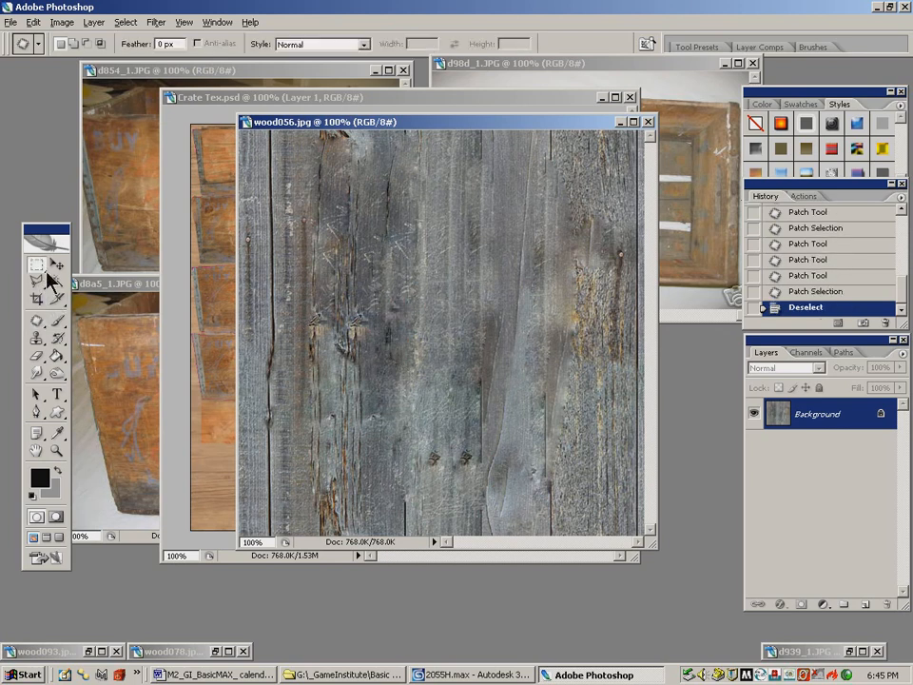
pyautogui.moveTo(325, 158); pyautogui.dragTo(642, 532)
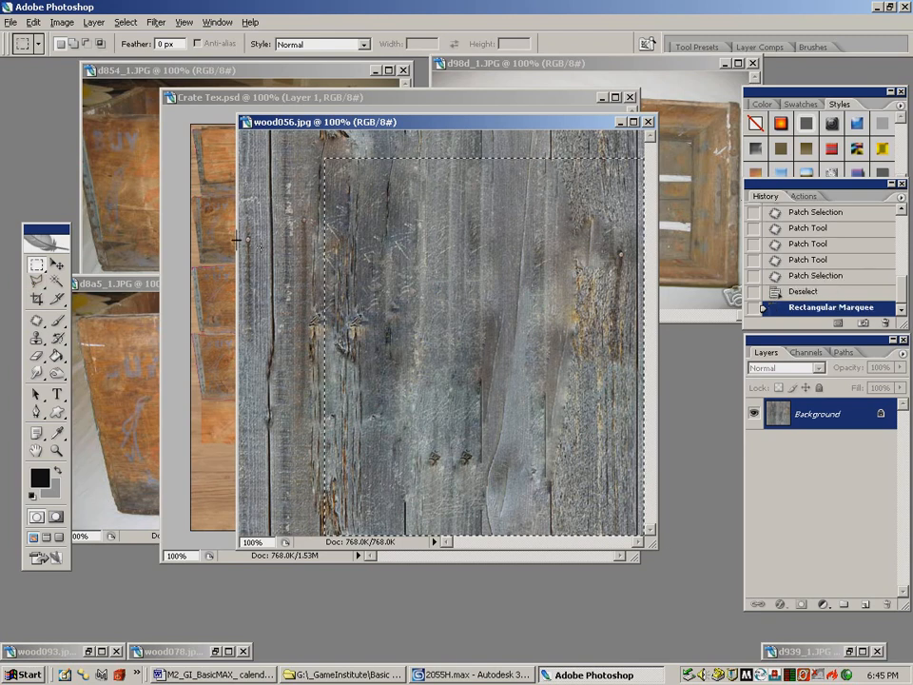
pyautogui.click(33, 22)
pyautogui.click(66, 122)
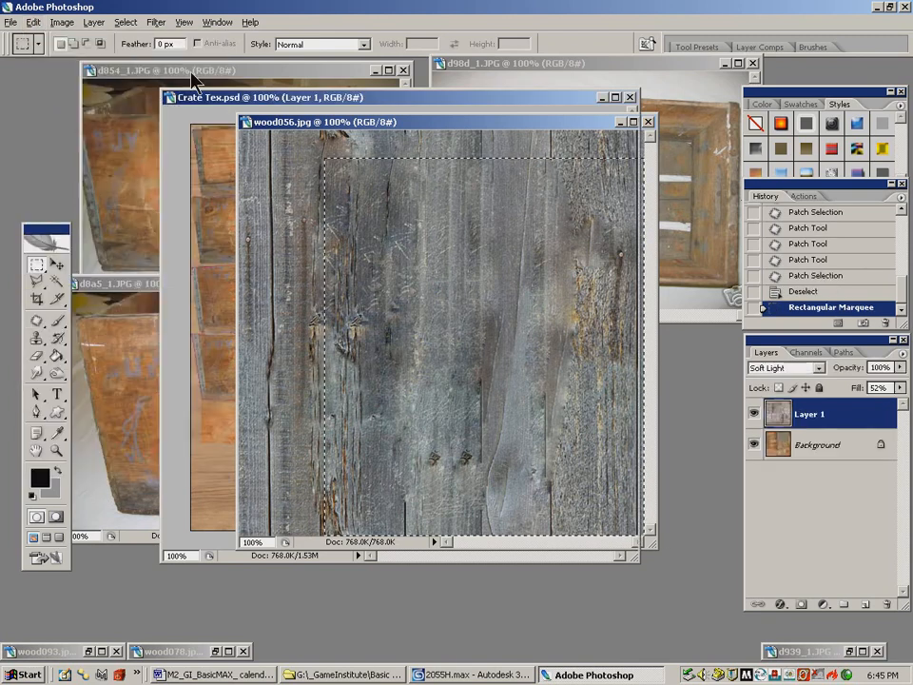
pyautogui.click(228, 98)
pyautogui.click(34, 22)
pyautogui.click(66, 149)
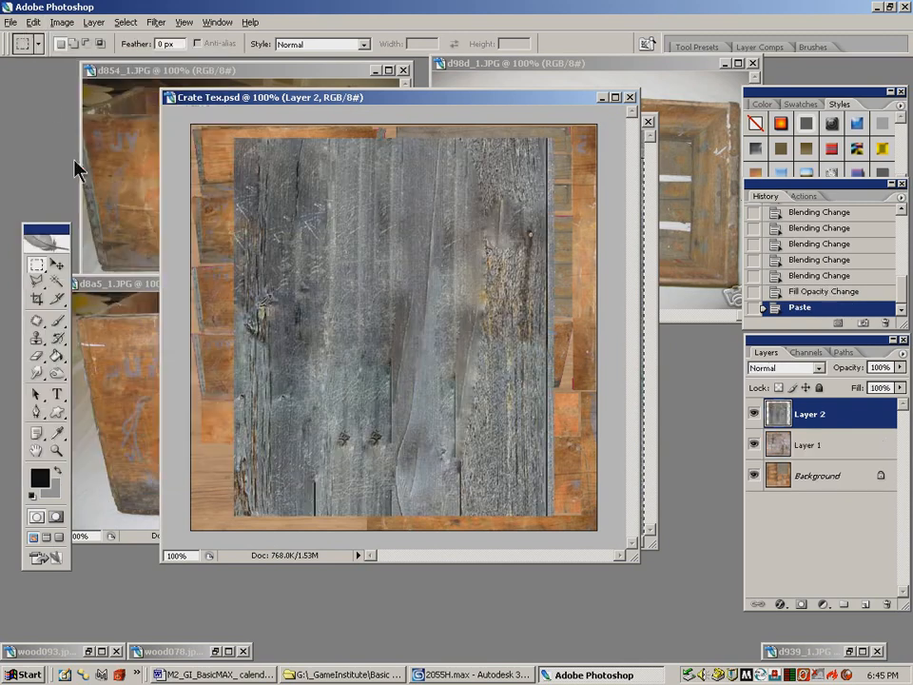
# Rotate the pasted Layer 2 by 90° counterclockwise and scale it to fill the whole canvas
pyautogui.click(33, 22)
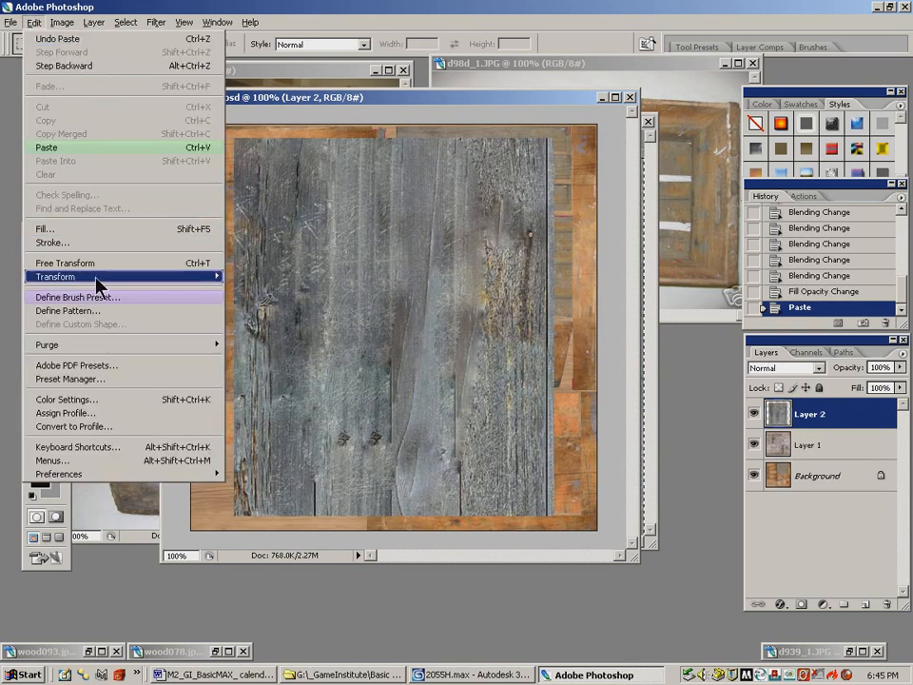
pyautogui.moveTo(95, 275)
pyautogui.click(286, 411)
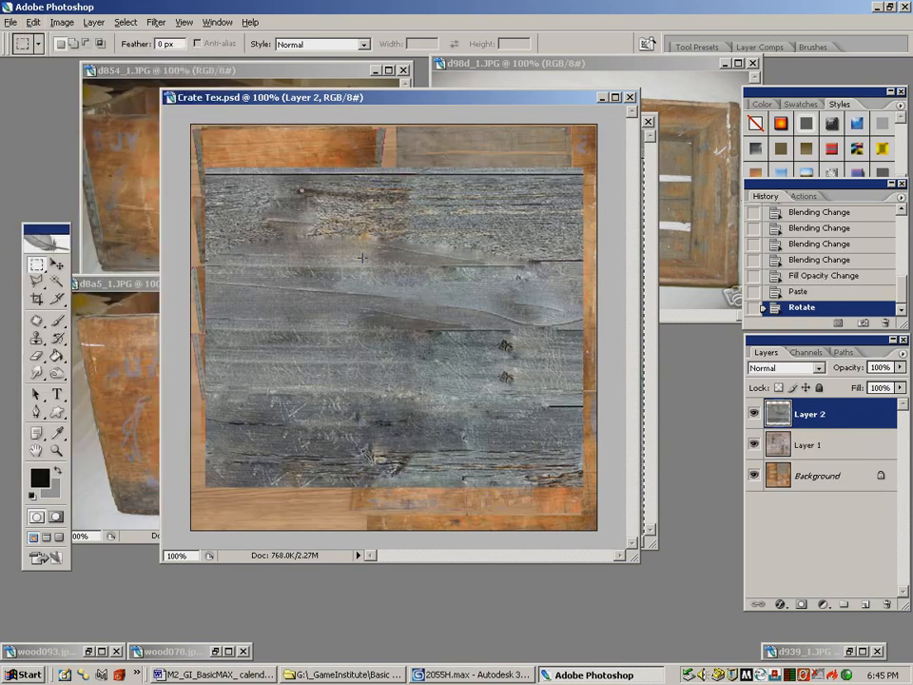
pyautogui.click(33, 22)
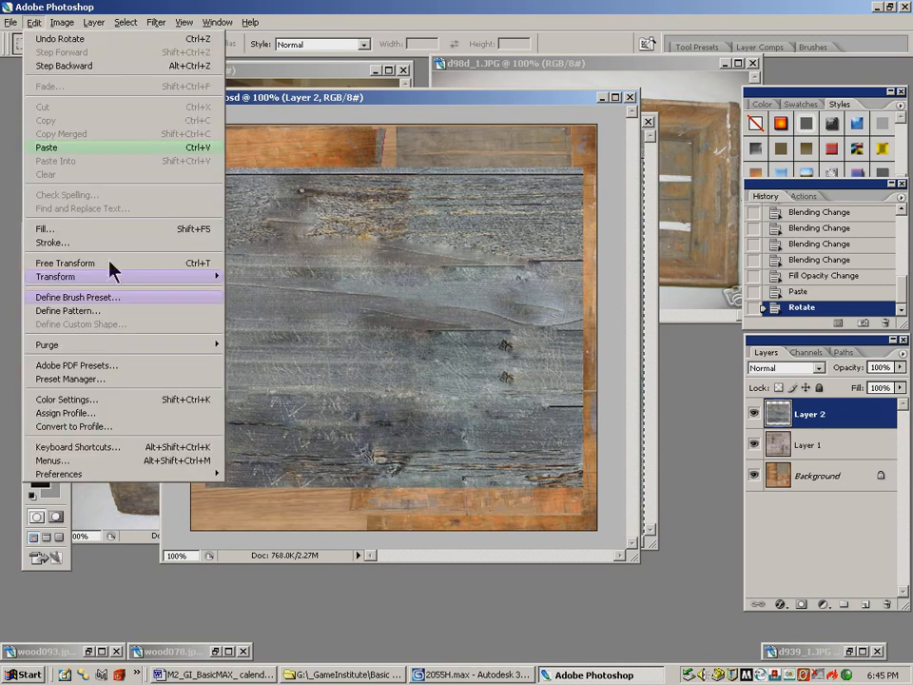
pyautogui.moveTo(114, 276)
pyautogui.click(246, 296)
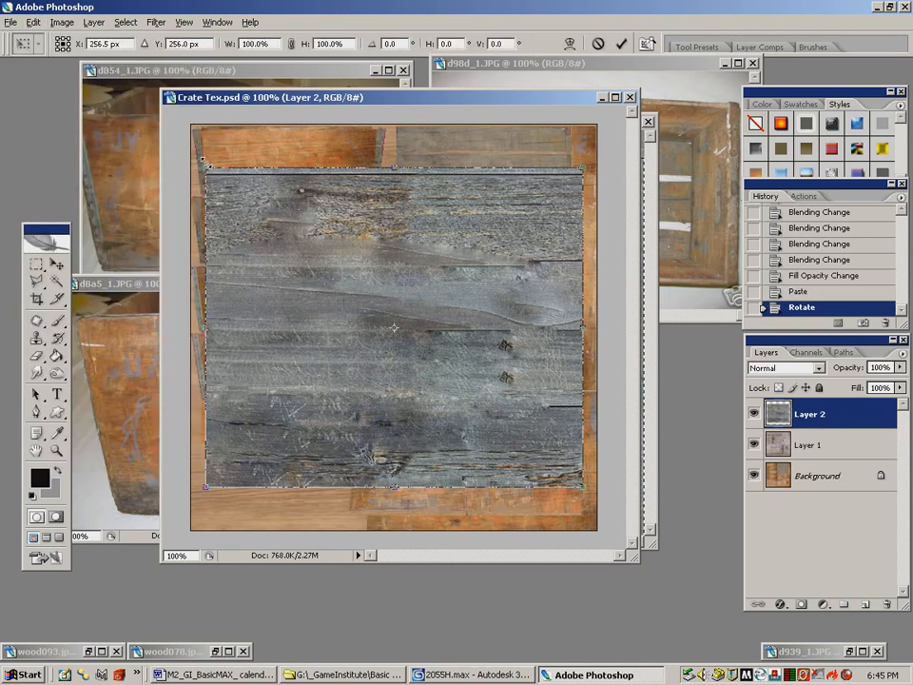
pyautogui.moveTo(207, 164); pyautogui.dragTo(192, 124)
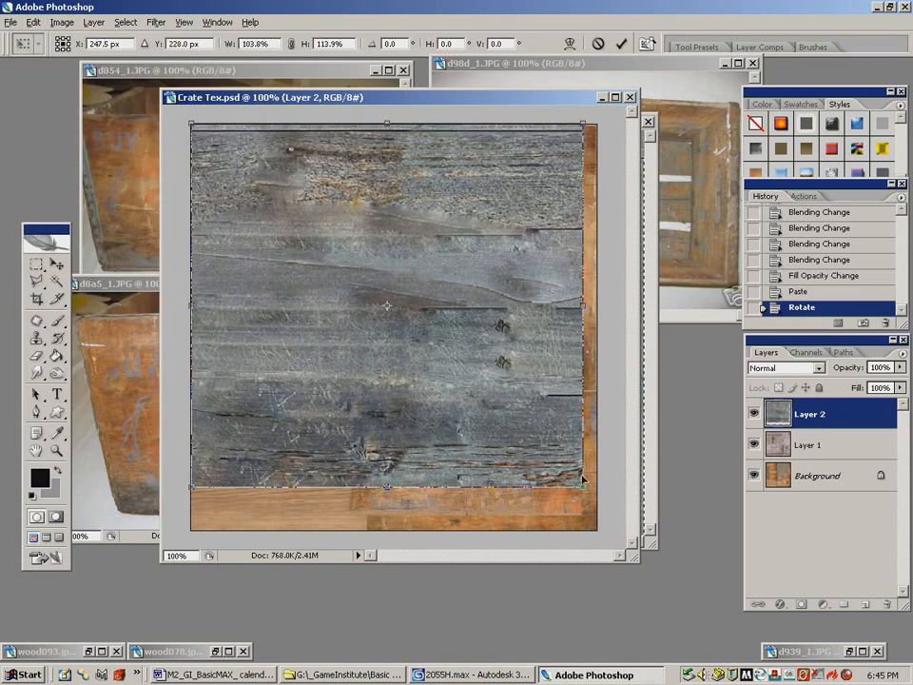
pyautogui.moveTo(584, 488); pyautogui.dragTo(597, 531)
pyautogui.press('Return')
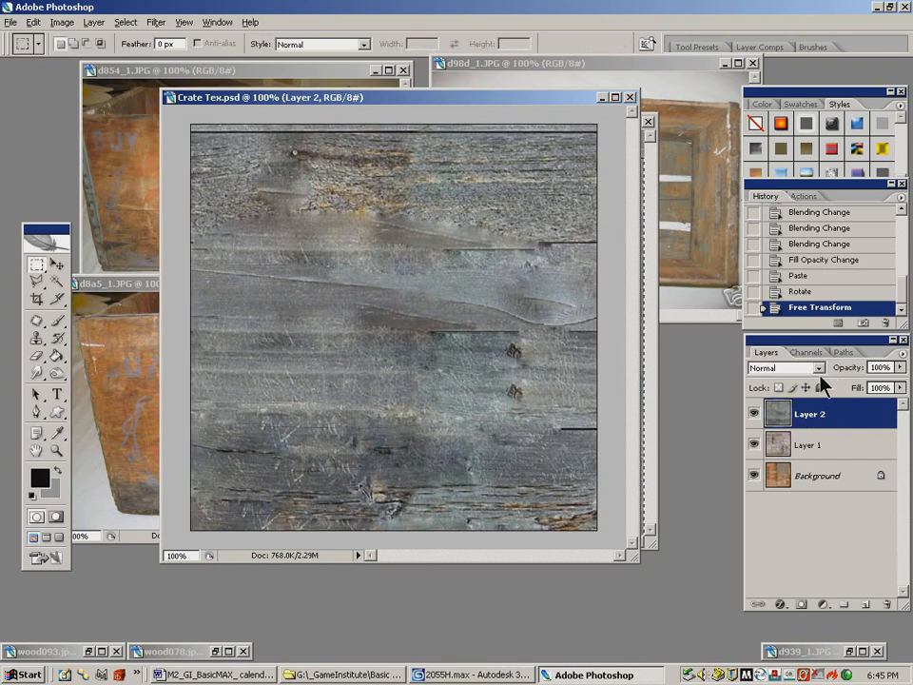
# Try successive blending modes on Layer 2 from Darken to Pin Light, and compare the texture with the layer hidden and shown
pyautogui.click(818, 368)
pyautogui.click(790, 87)
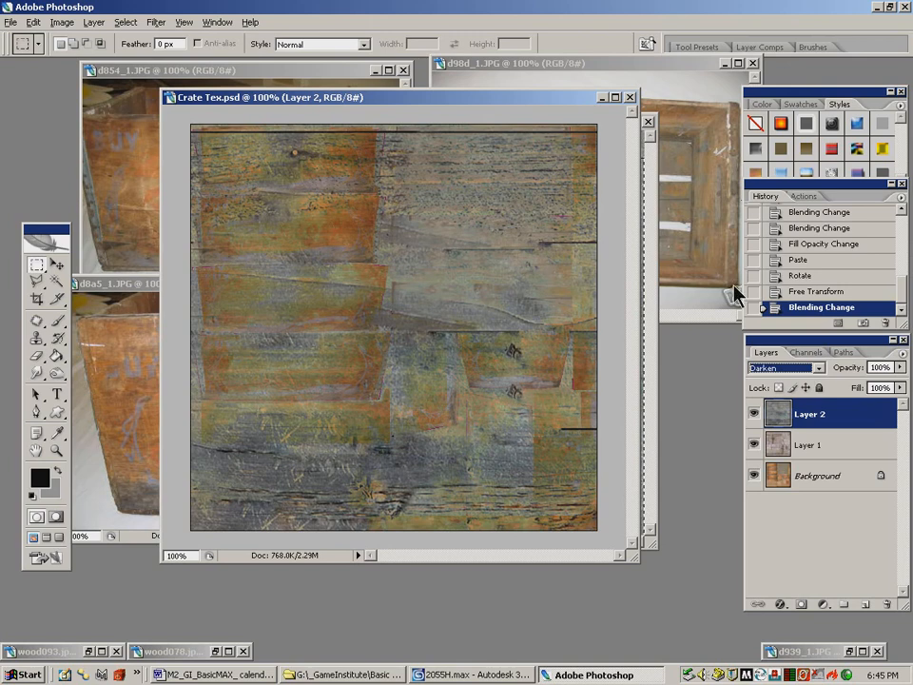
pyautogui.press('Down')
pyautogui.press('Down')
pyautogui.press('Down')
pyautogui.press('Down')
pyautogui.press('Down')
pyautogui.press('Down')
pyautogui.press('Down')
pyautogui.press('Down')
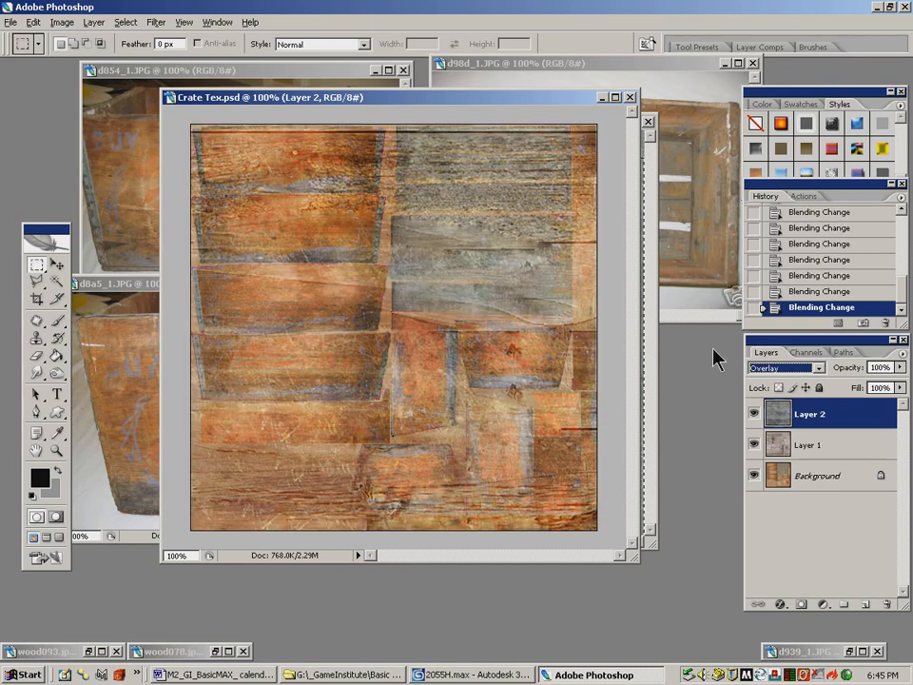
pyautogui.press('Down')
pyautogui.press('Down')
pyautogui.press('Down')
pyautogui.press('Down')
pyautogui.press('Down')
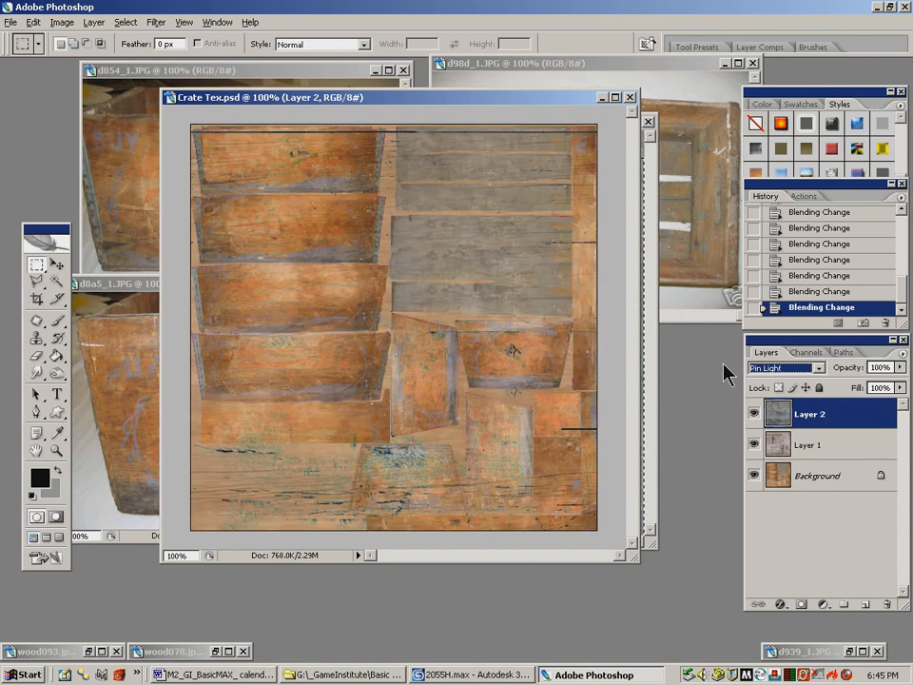
pyautogui.click(755, 416)
pyautogui.click(755, 415)
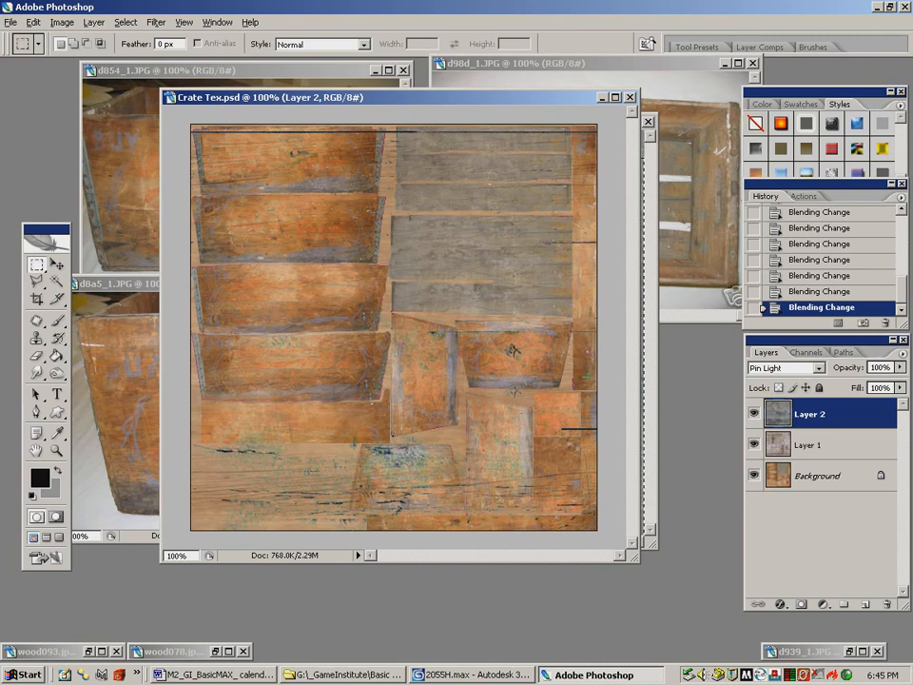
# Go back through Layer 2's blending modes, including Hard Light and Screen, and settle on Multiply
pyautogui.click(817, 368)
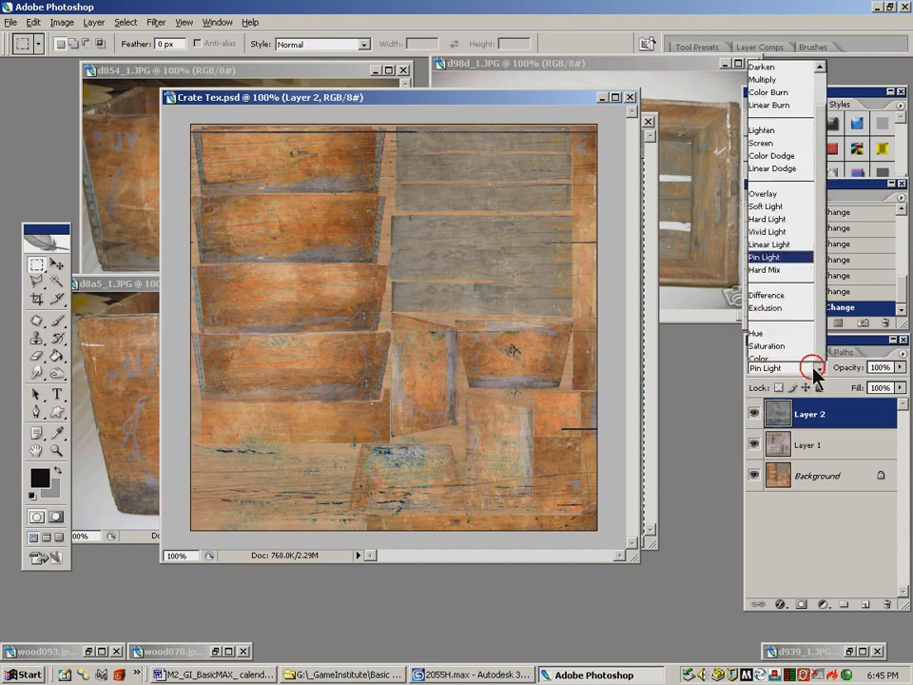
pyautogui.click(772, 239)
pyautogui.press('Down')
pyautogui.press('Down')
pyautogui.press('Up')
pyautogui.press('Up')
pyautogui.press('Up')
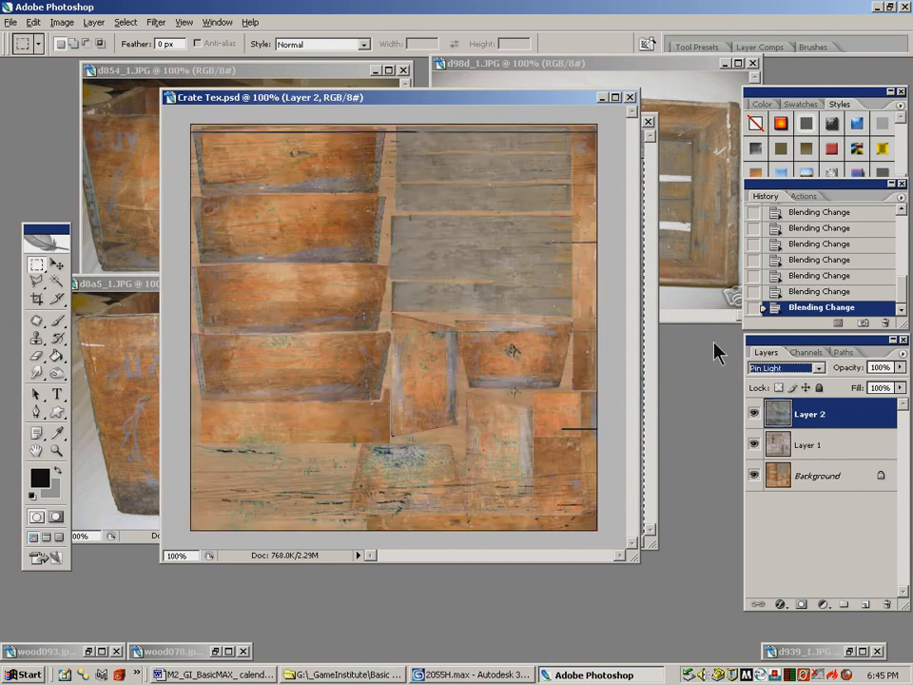
pyautogui.press('Up')
pyautogui.press('Up')
pyautogui.press('Up')
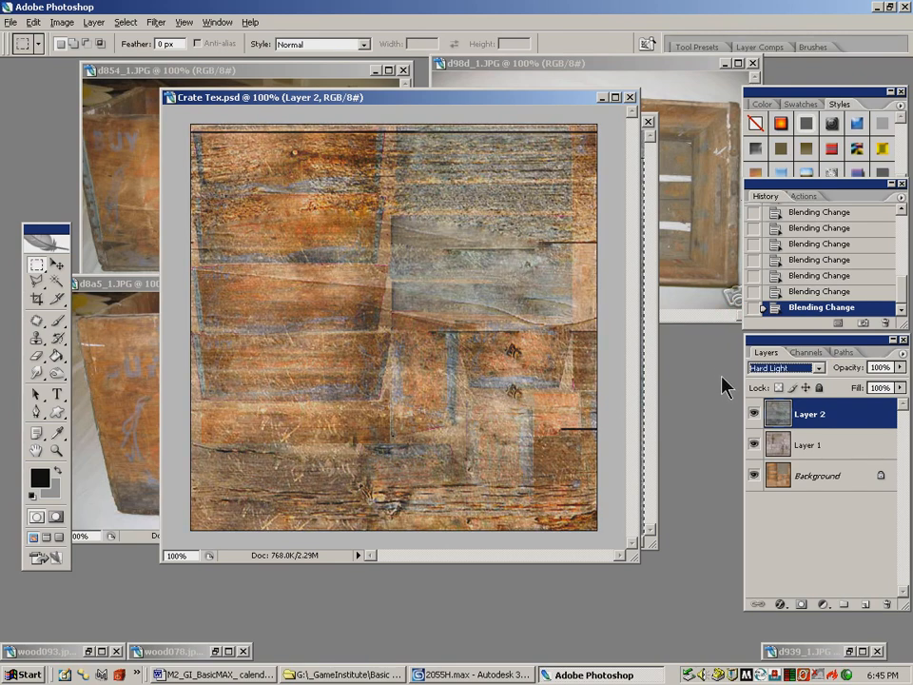
pyautogui.press('Up')
pyautogui.press('Up')
pyautogui.press('Up')
pyautogui.press('Up')
pyautogui.press('Up')
pyautogui.press('Up')
pyautogui.press('Up')
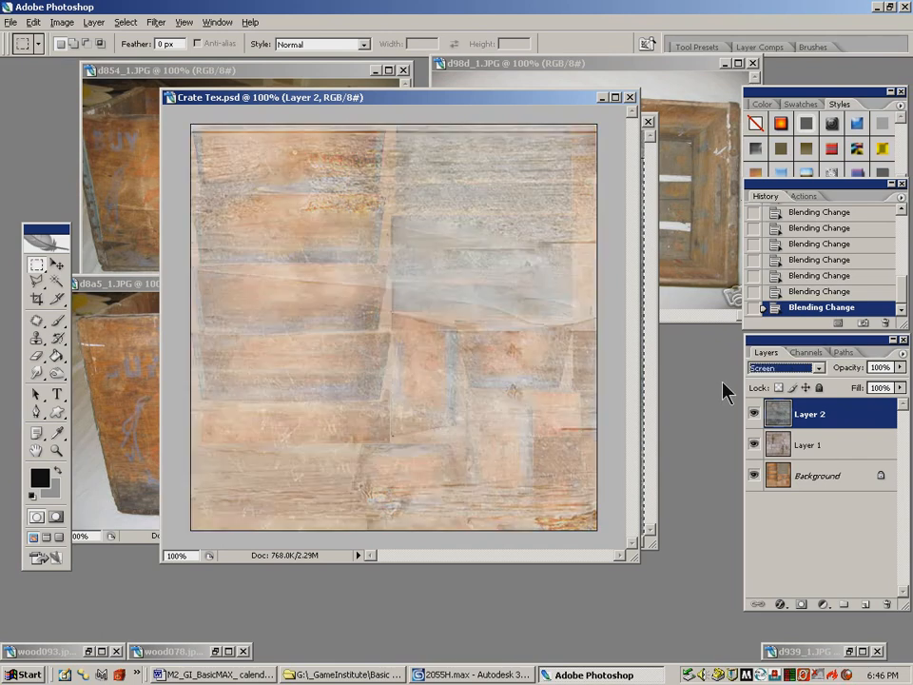
pyautogui.press('Up')
pyautogui.press('Up')
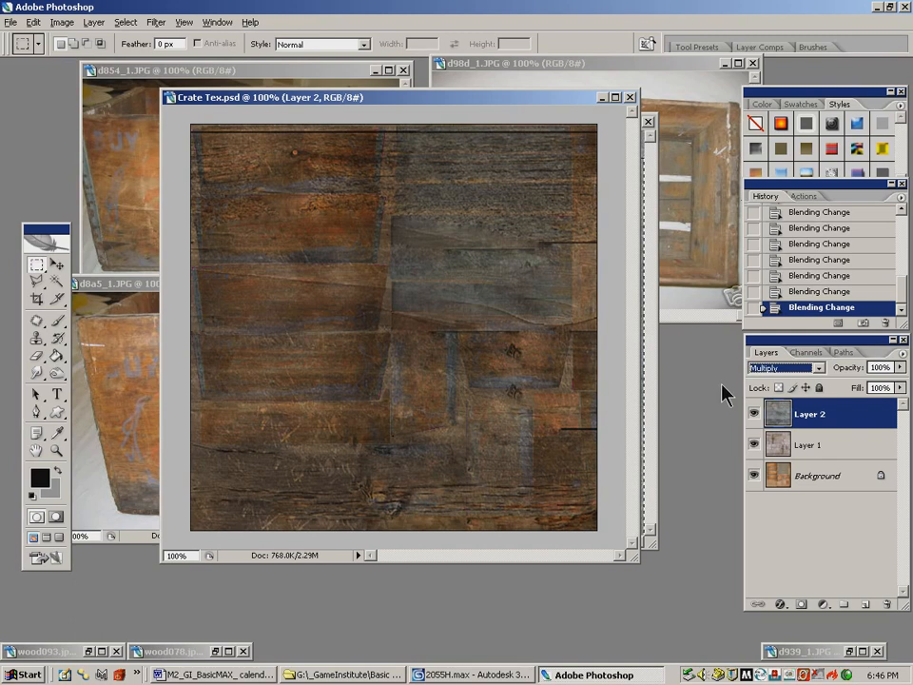
# Lower Layer 2's fill to 47% and raise its brightness by 50
pyautogui.moveTo(898, 387); pyautogui.dragTo(856, 409)
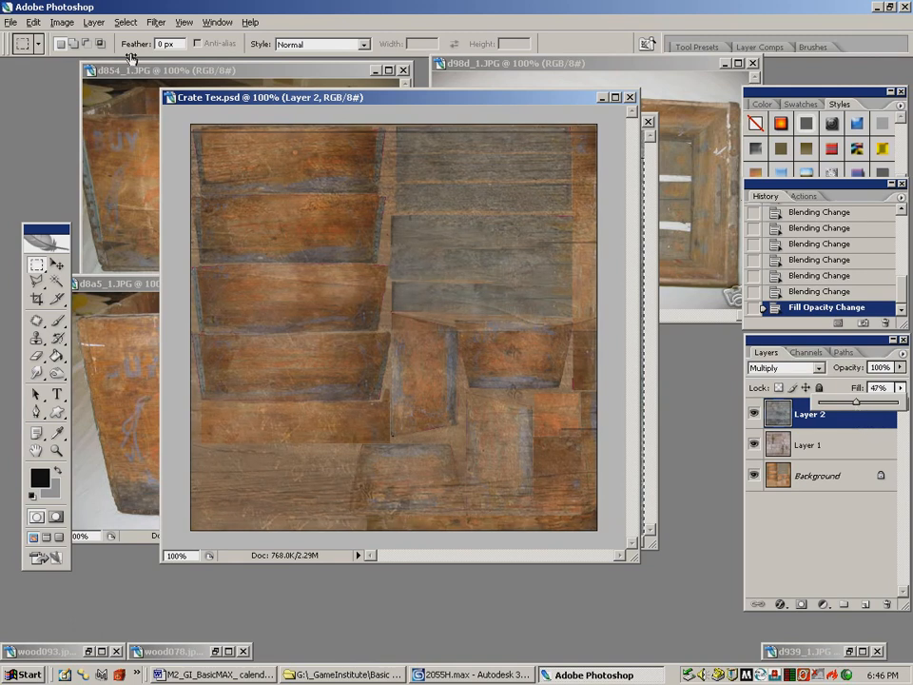
pyautogui.click(62, 22)
pyautogui.moveTo(150, 61)
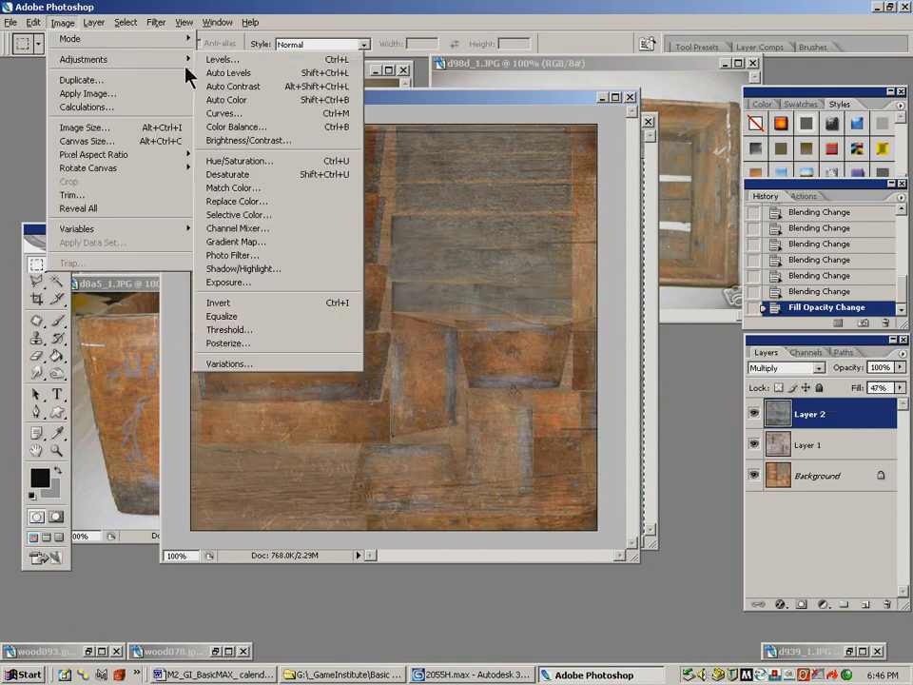
pyautogui.click(261, 139)
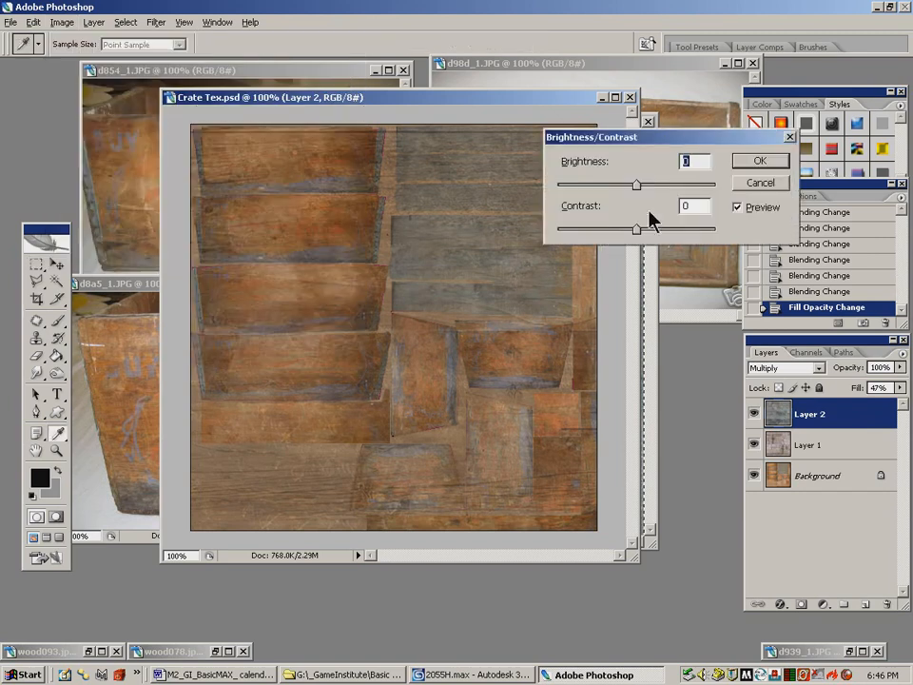
pyautogui.moveTo(640, 187); pyautogui.dragTo(678, 187)
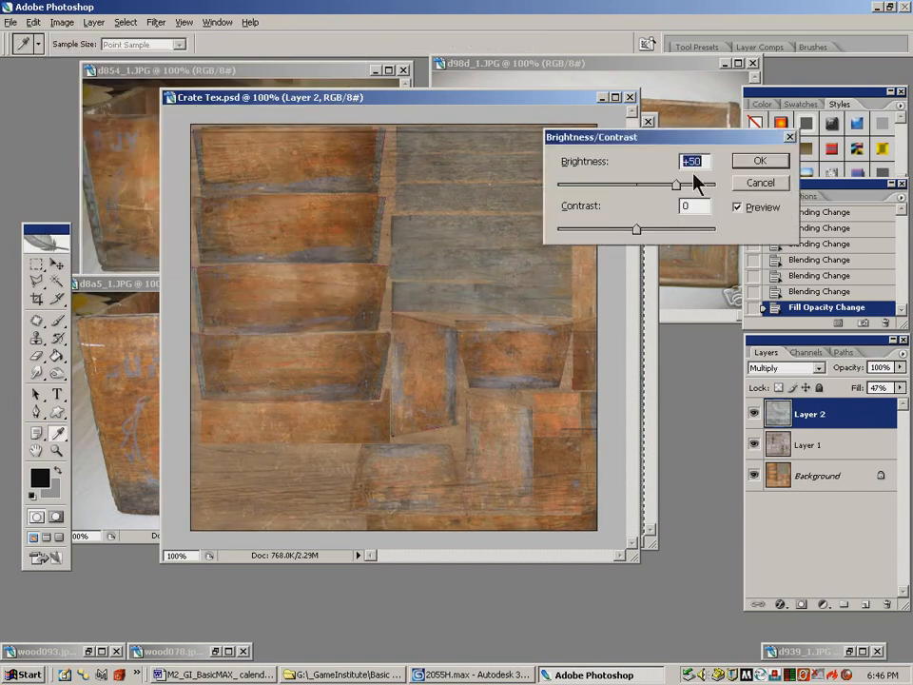
pyautogui.click(764, 160)
pyautogui.press('m')
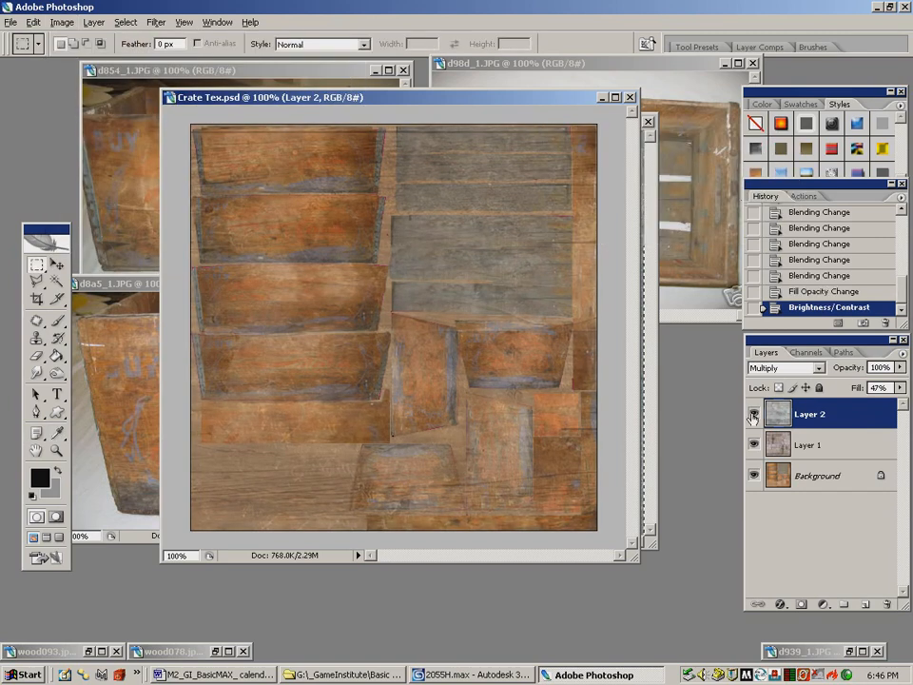
# Compare the crate texture with Layer 2 hidden and shown
pyautogui.click(753, 414)
pyautogui.click(754, 414)
pyautogui.click(753, 414)
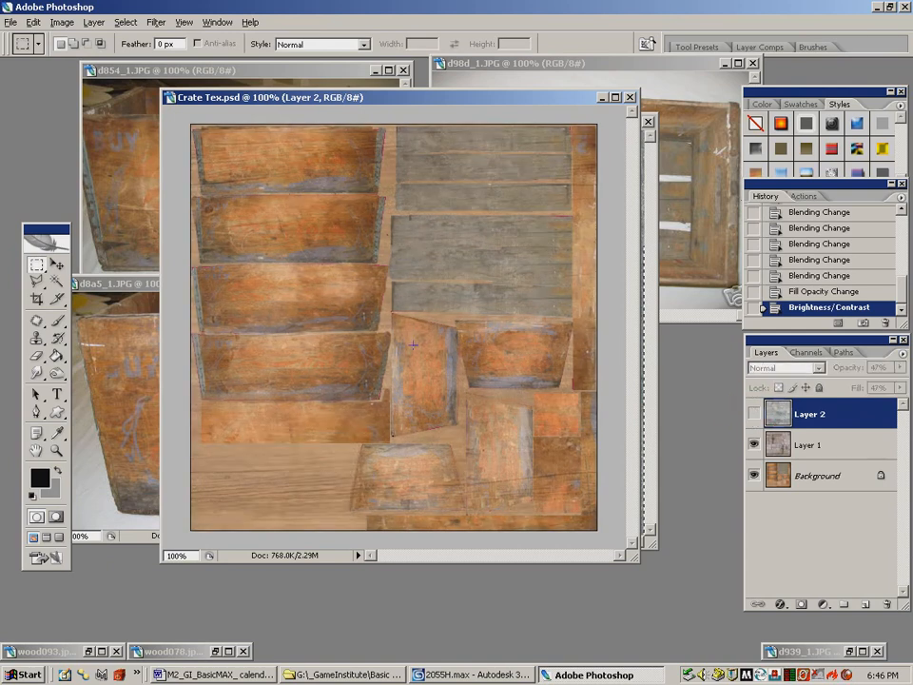
pyautogui.click(754, 414)
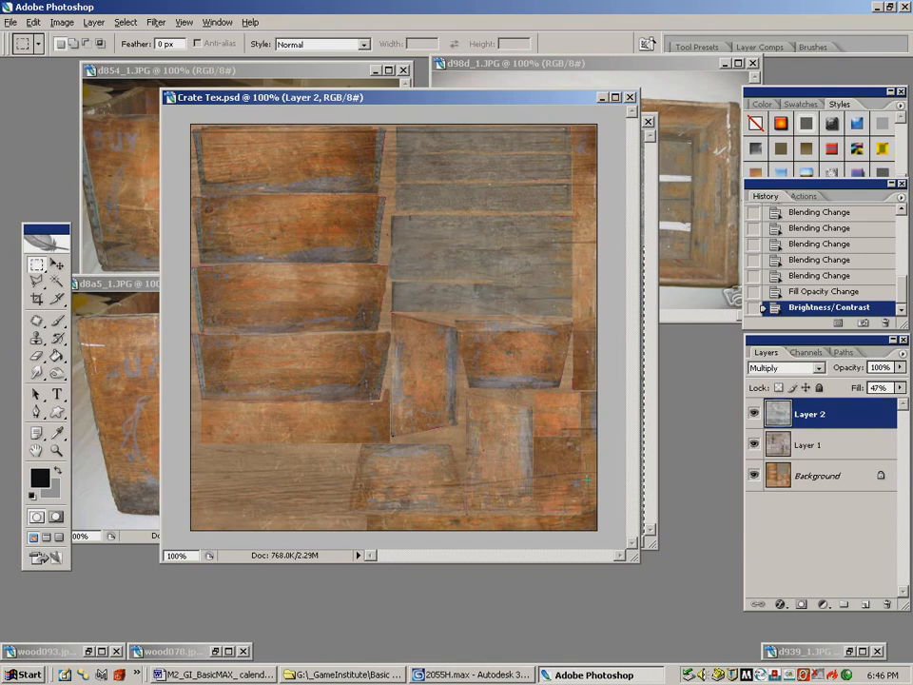
# Erase Layer 2's horizontal grain over the upright panel near the texture's lower right, and make Layer 1 active
pyautogui.click(36, 356)
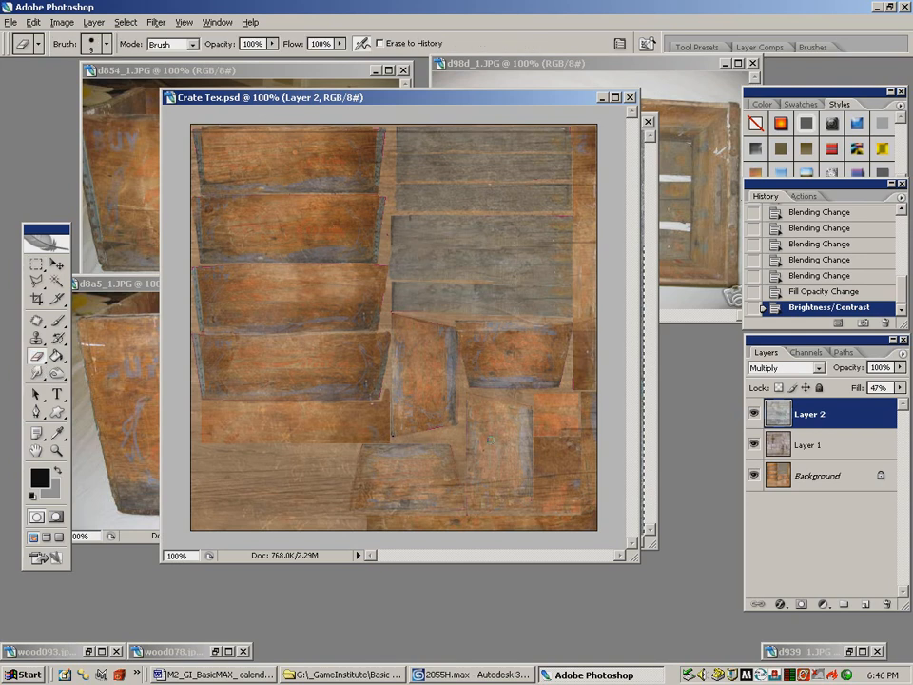
pyautogui.moveTo(483, 491); pyautogui.dragTo(512, 460)
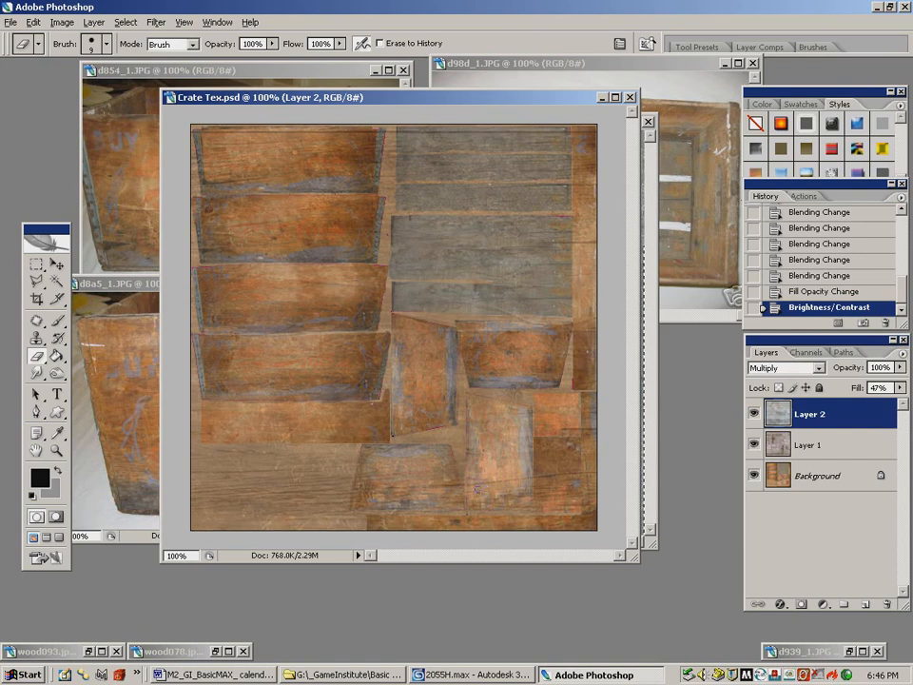
pyautogui.moveTo(473, 471)
pyautogui.mouseDown()
pyautogui.moveTo(489, 484)
pyautogui.moveTo(518, 471)
pyautogui.mouseUp()
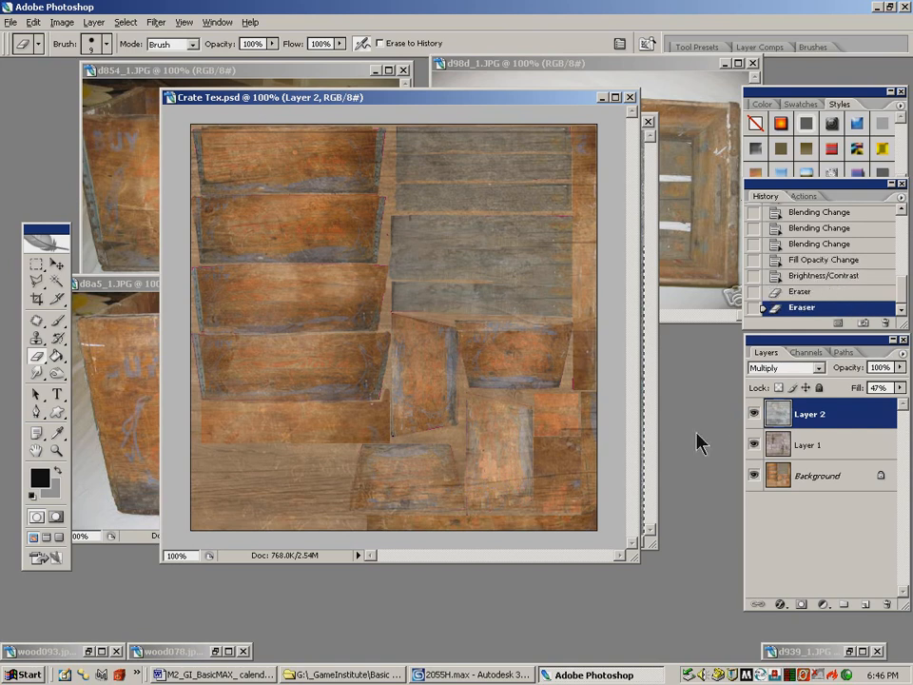
pyautogui.click(807, 447)
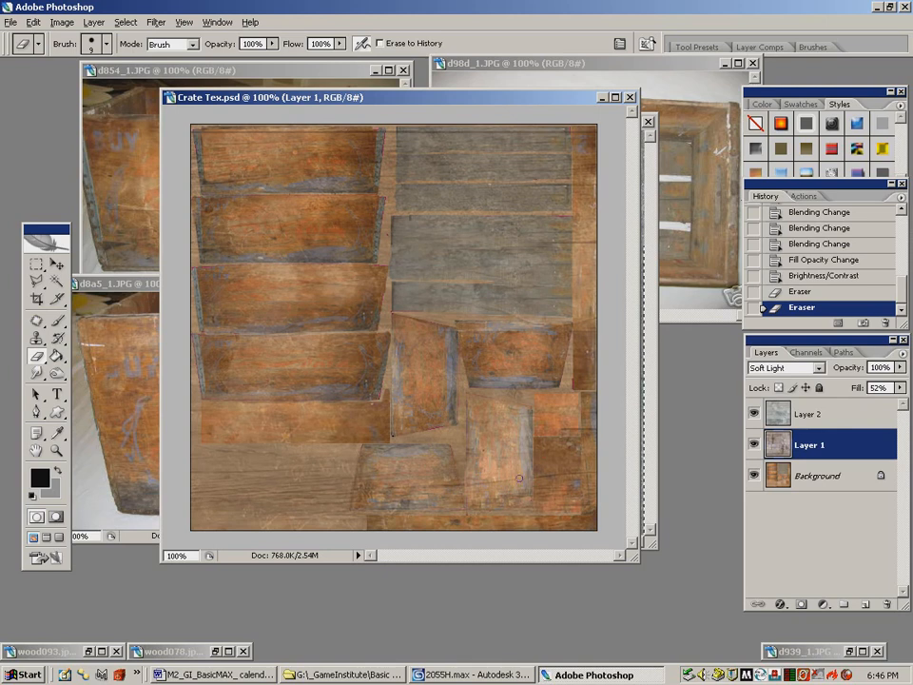
# Erase Layer 1 over the upright panel near the texture's lower right and the narrow area beside the right edge, and make Layer 2 active
pyautogui.click(472, 483)
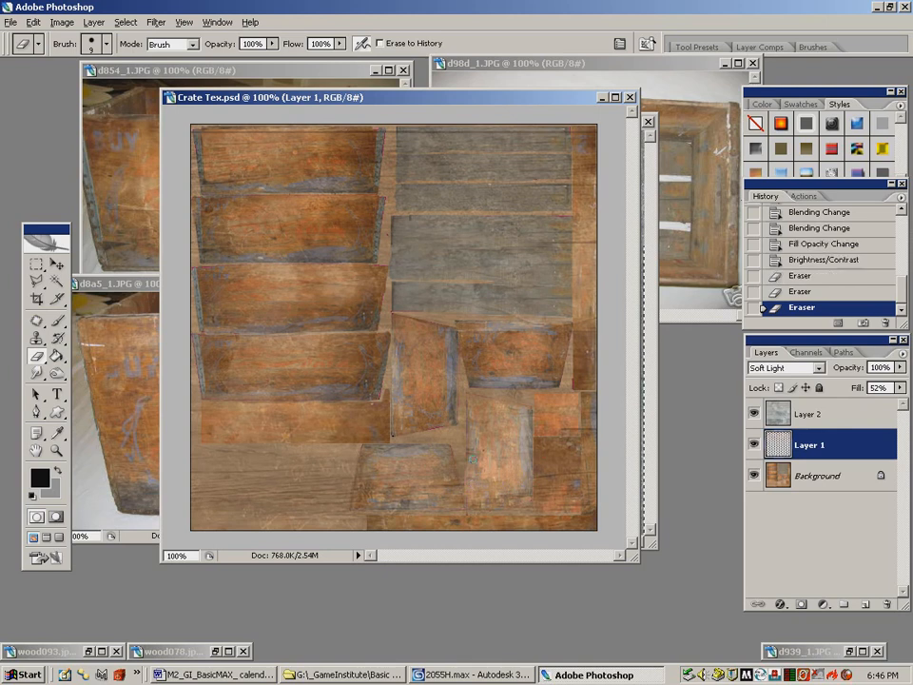
pyautogui.click(473, 483)
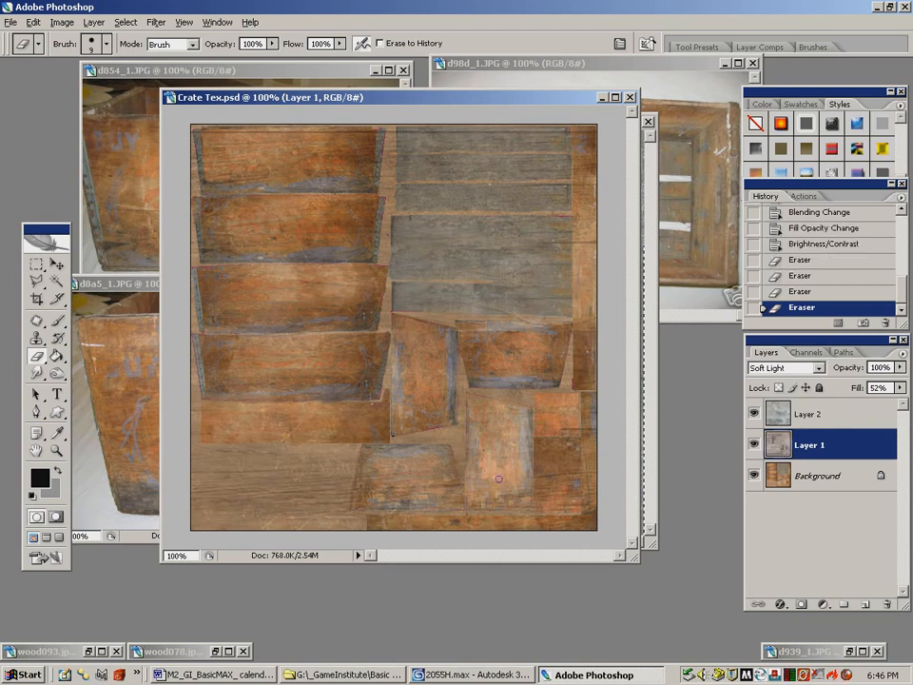
pyautogui.click(583, 333)
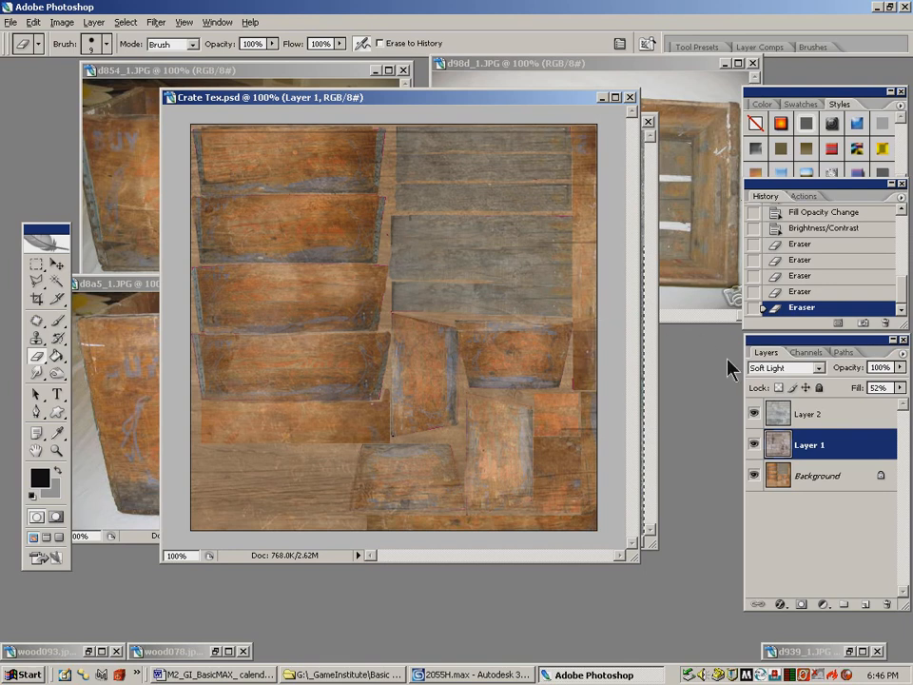
pyautogui.click(818, 418)
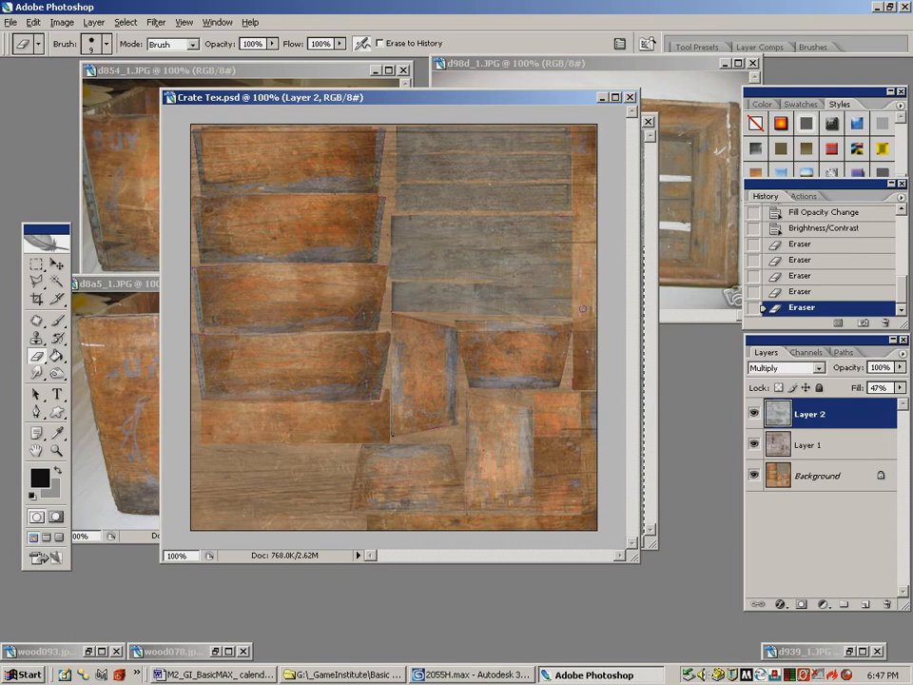
# Select an L-shaped area covering the light wood strips along the texture's bottom edge and lower right edge
pyautogui.click(45, 265)
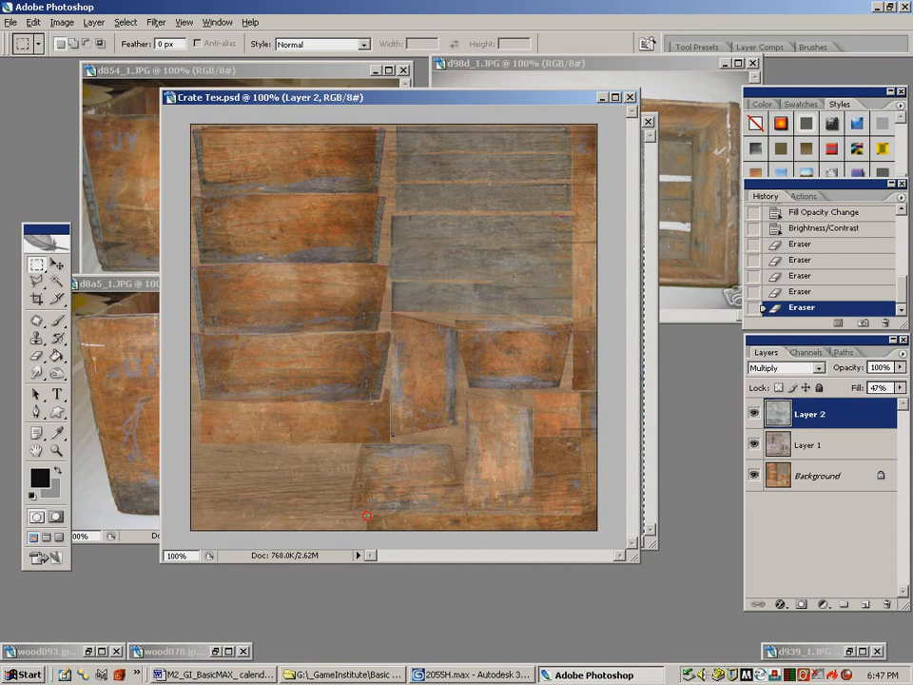
pyautogui.moveTo(595, 595); pyautogui.dragTo(368, 517)
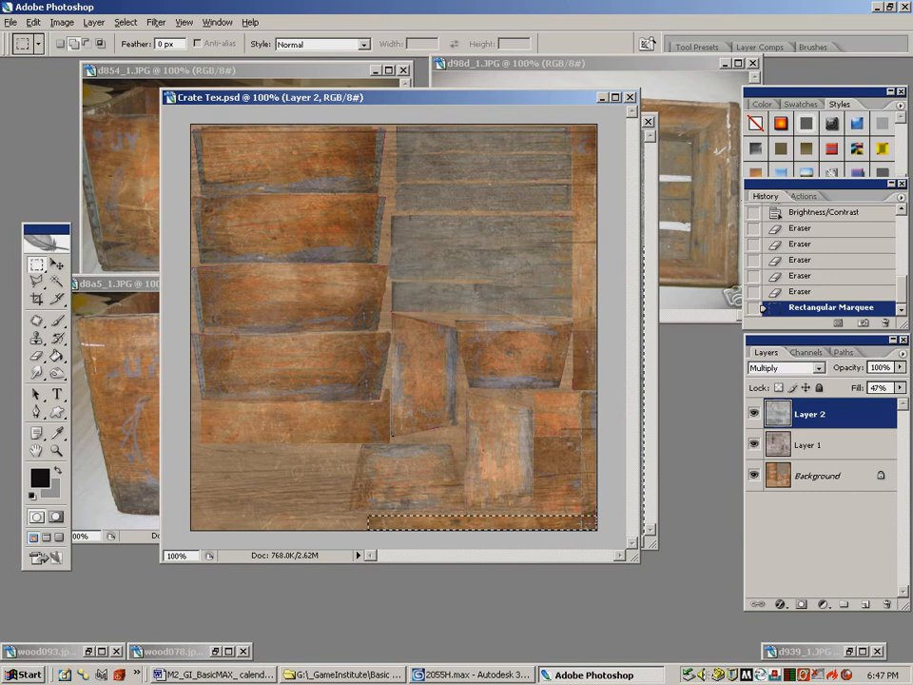
pyautogui.keyDown('shift'); pyautogui.moveTo(581, 522); pyautogui.dragTo(581, 523); pyautogui.keyUp('shift')
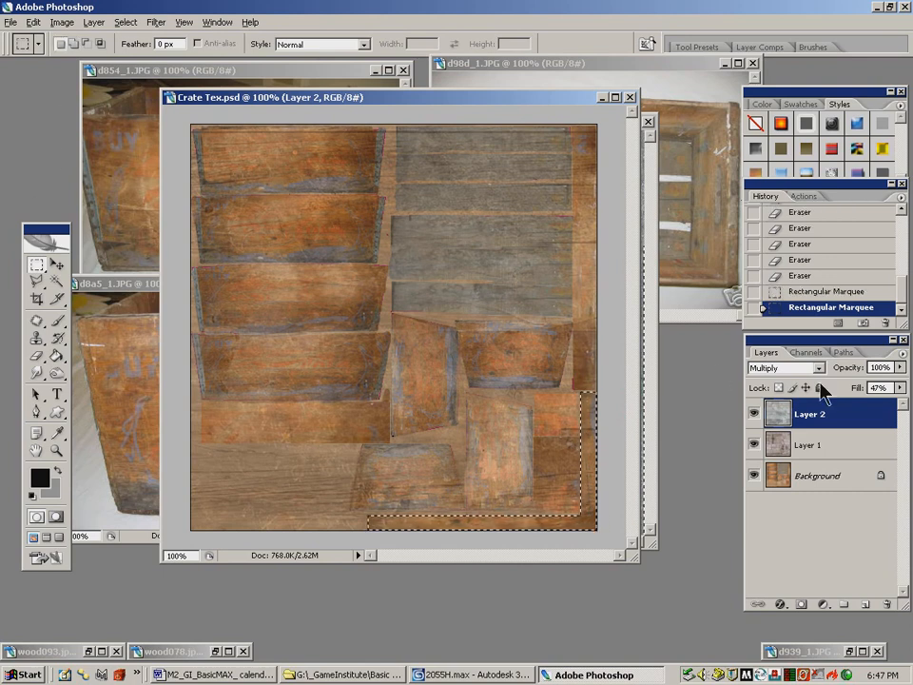
# Add a new layer above Layer 2 and fill the L-shaped selection with white (ffffff)
pyautogui.click(899, 357)
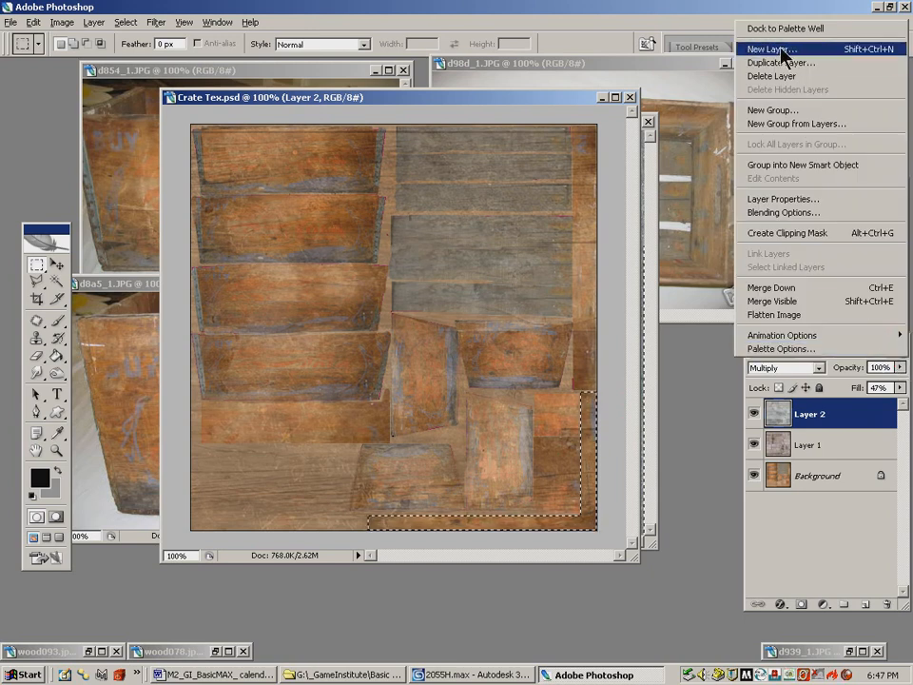
pyautogui.click(808, 49)
pyautogui.press('Return')
pyautogui.click(57, 356)
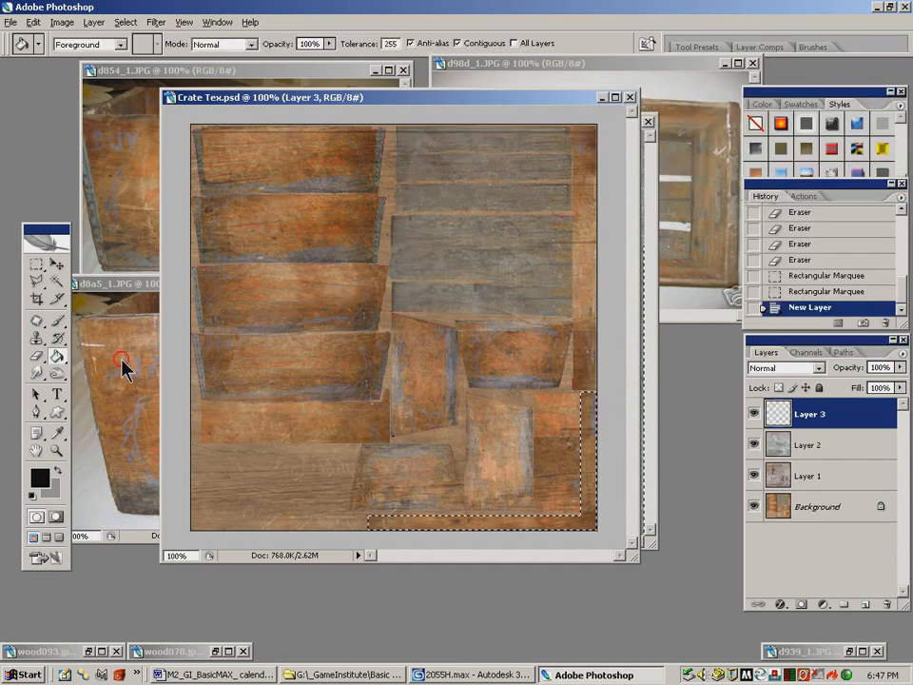
pyautogui.click(39, 475)
pyautogui.click(214, 342)
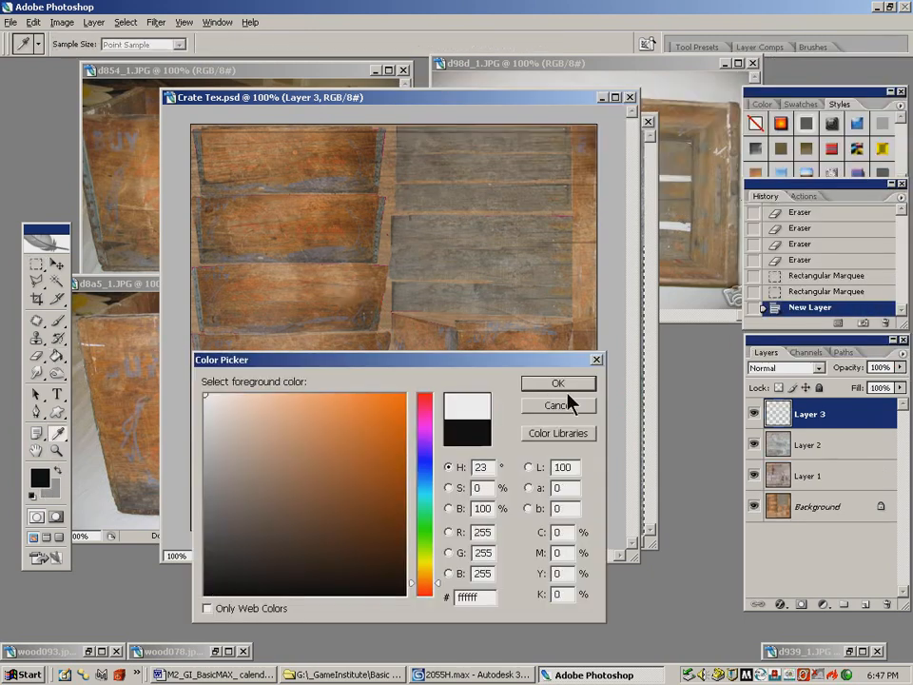
pyautogui.click(587, 382)
pyautogui.click(584, 449)
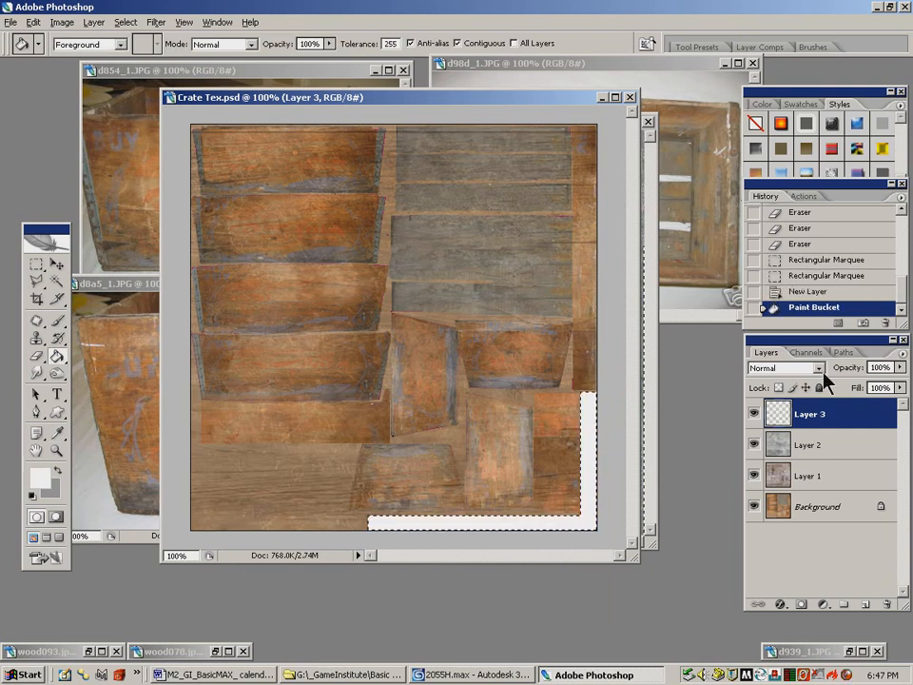
# Blend Layer 3's white strips with Color Dodge at 31% fill and clear the selection
pyautogui.click(810, 367)
pyautogui.click(808, 176)
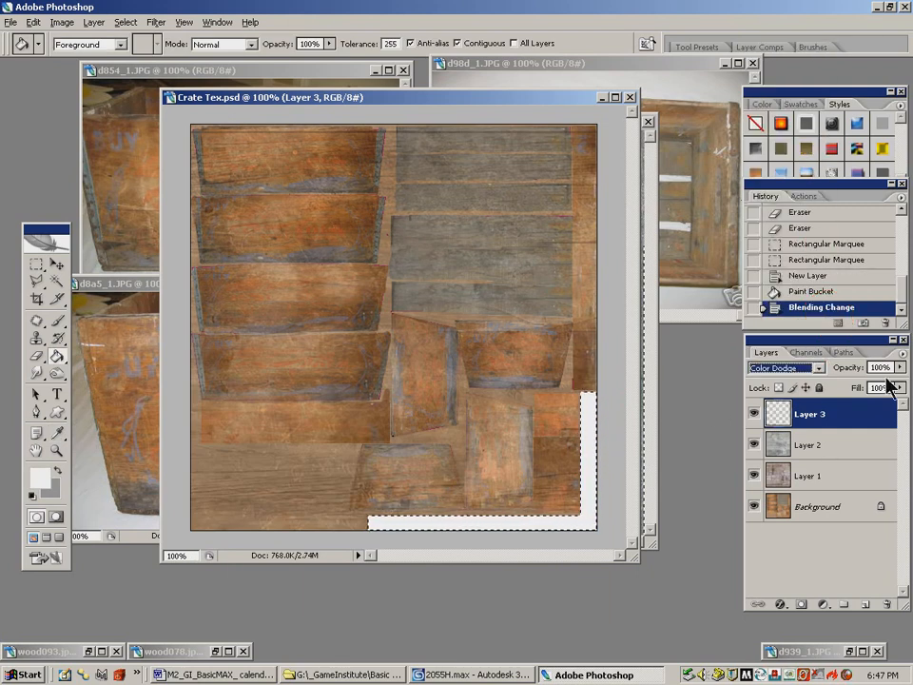
pyautogui.moveTo(900, 388); pyautogui.dragTo(846, 419)
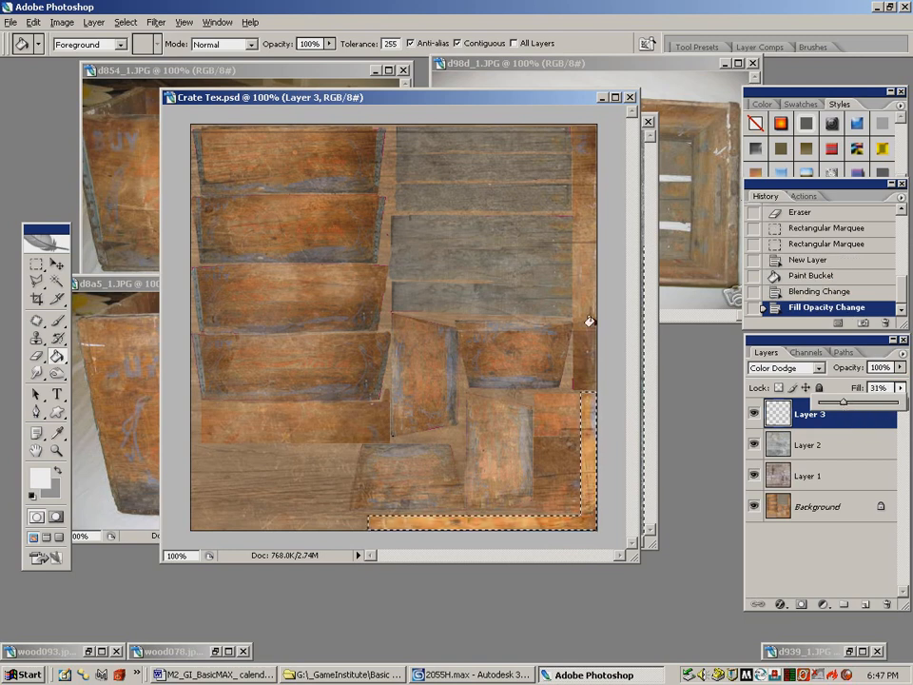
pyautogui.click(37, 264)
pyautogui.click(285, 296)
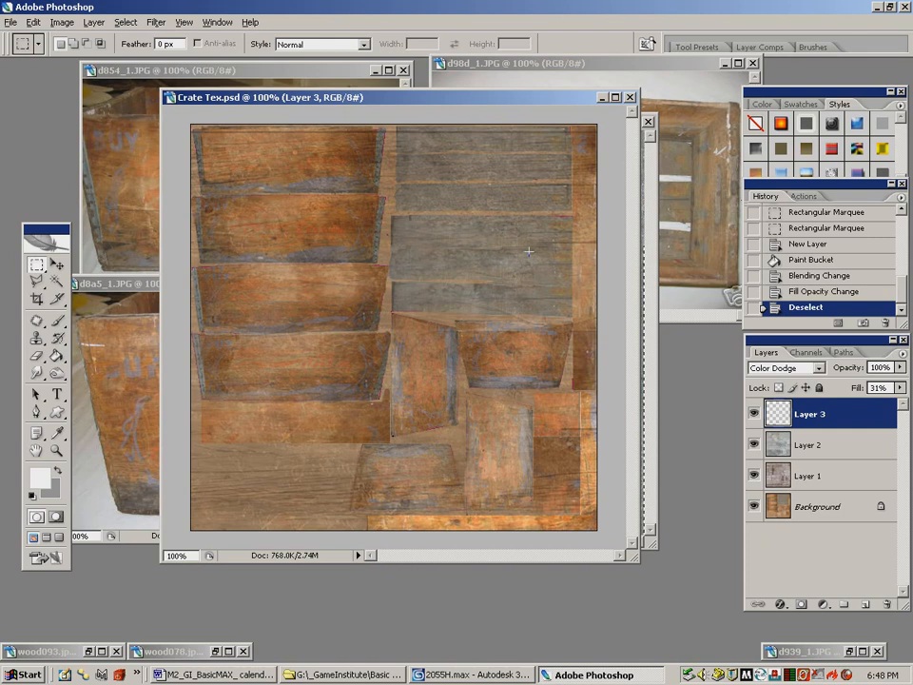
pyautogui.click(57, 321)
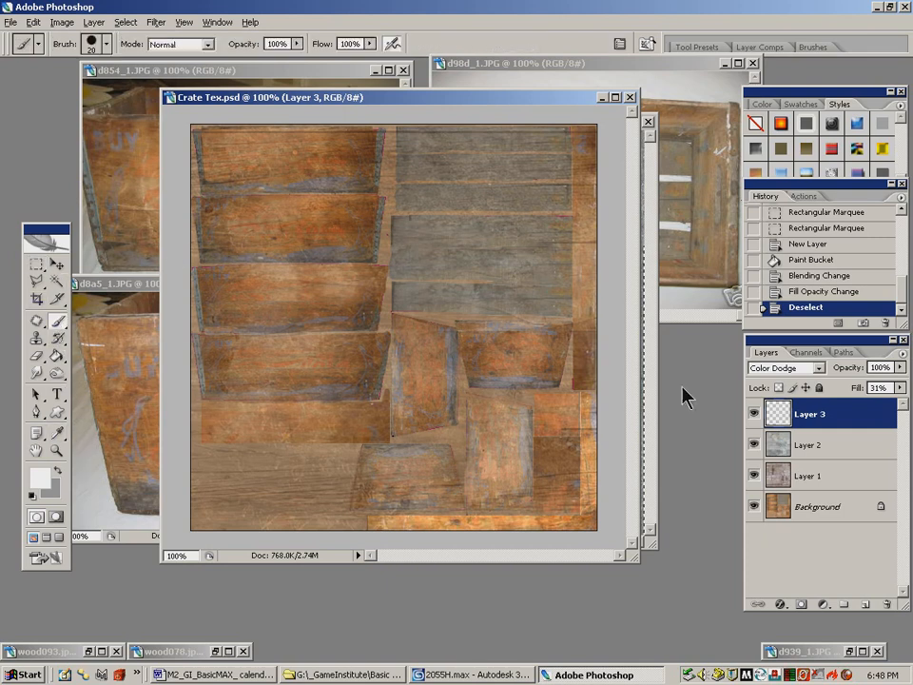
pyautogui.press('[')
# Switch to 3ds Max and examine the upper plank shells of the crate's UV layout in face selection mode
pyautogui.click(463, 673)
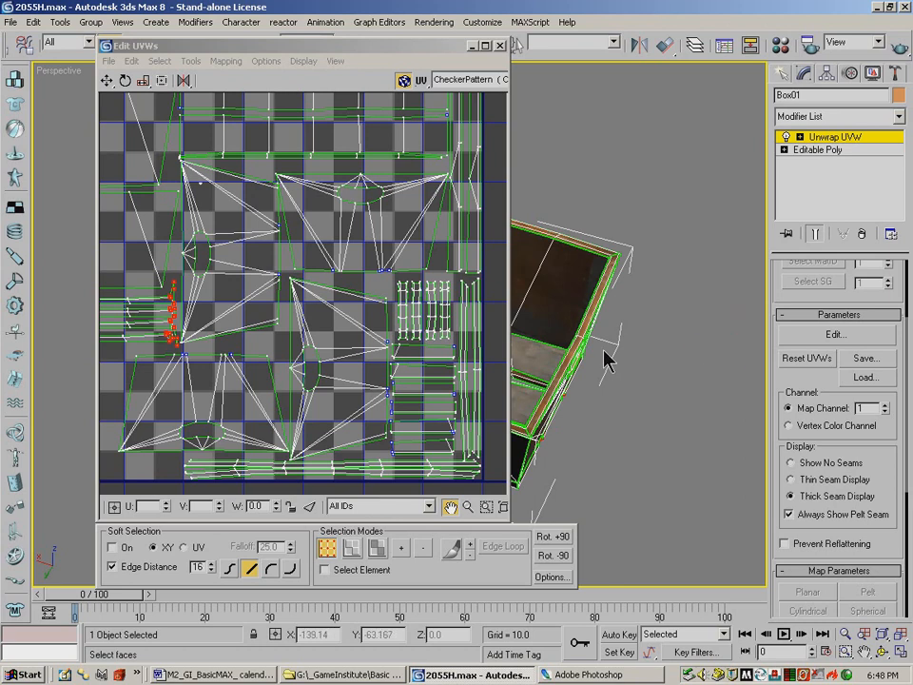
pyautogui.click(376, 550)
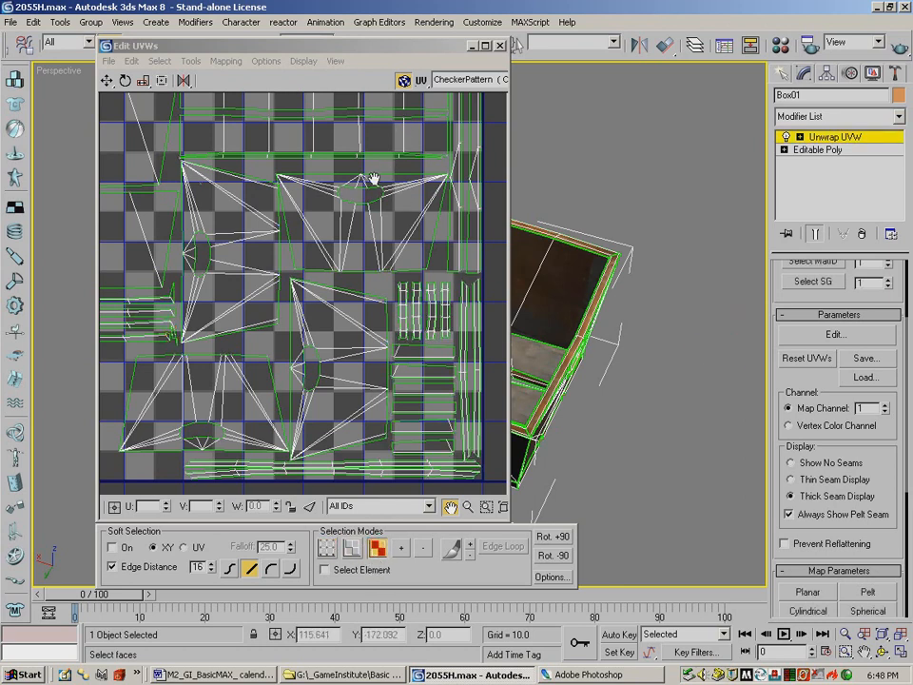
pyautogui.moveTo(381, 182); pyautogui.dragTo(344, 329)
pyautogui.press('space')
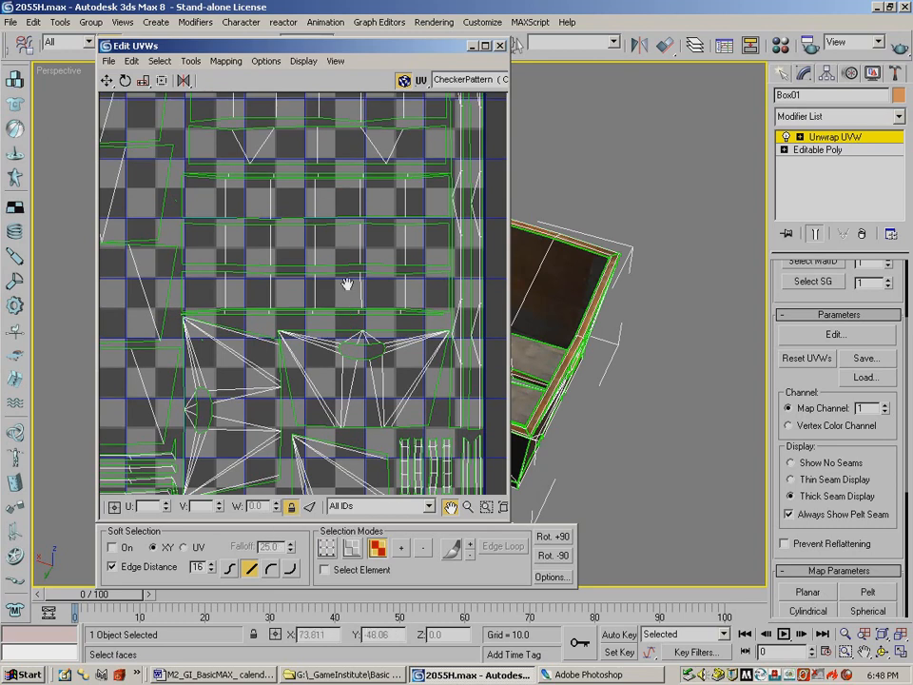
pyautogui.moveTo(158, 41); pyautogui.dragTo(159, 54)
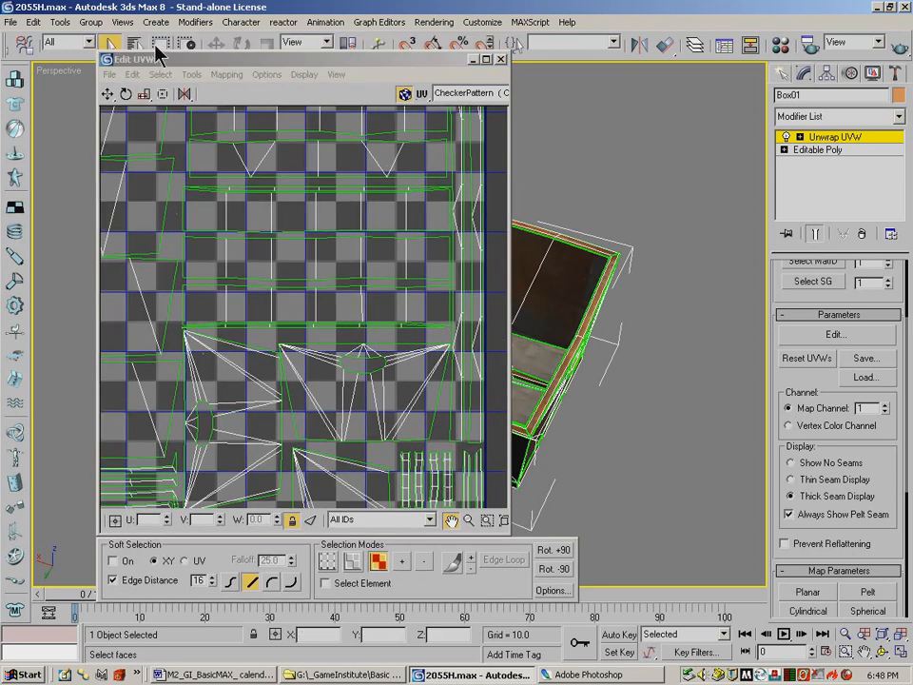
pyautogui.click(108, 93)
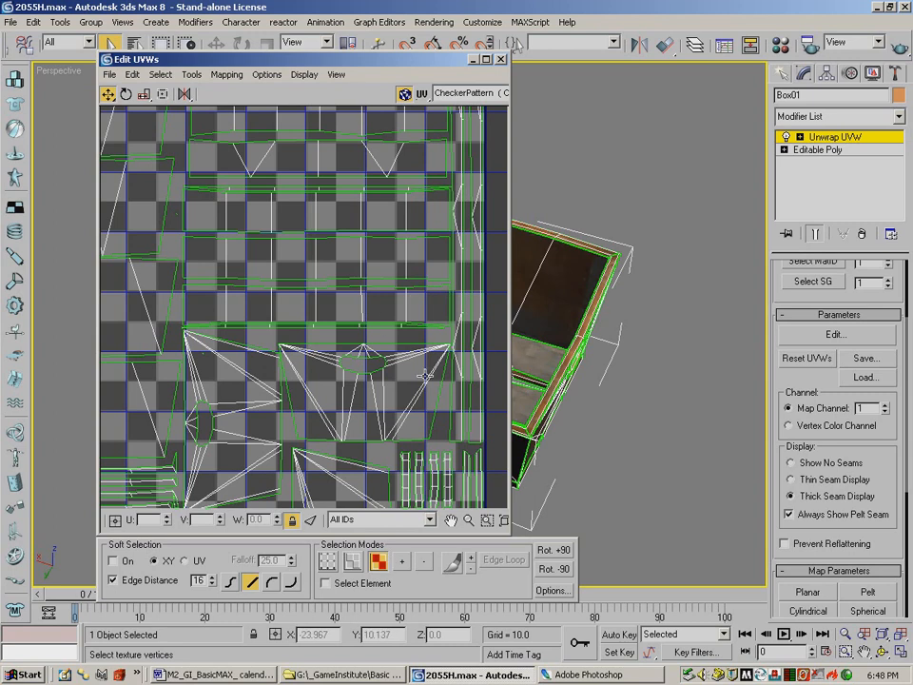
pyautogui.click(231, 135)
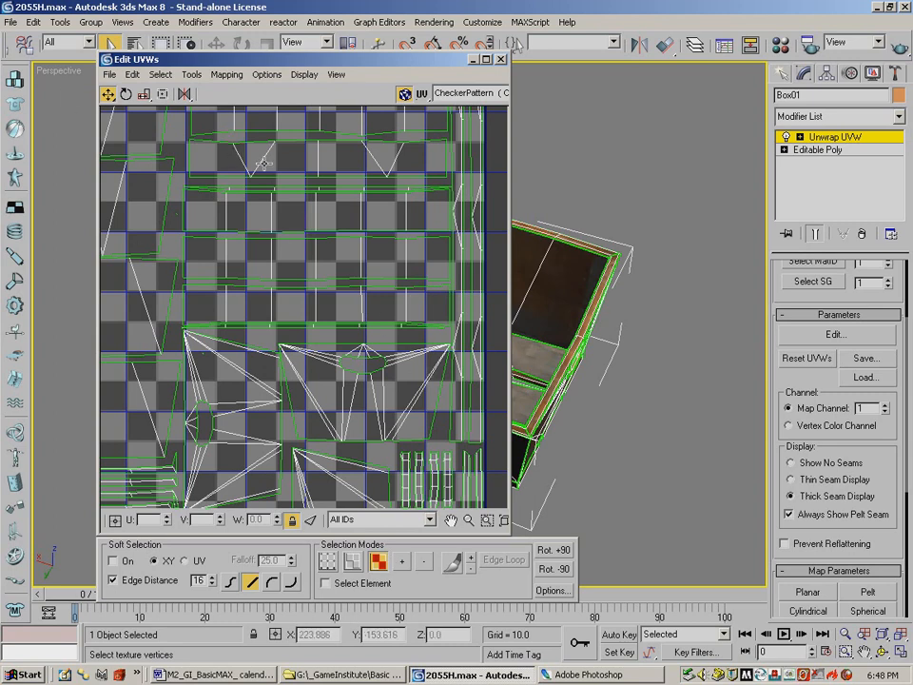
# Show the whole upper right part of the UV layout and expand the Unwrap UVW modifier's sub-object levels
pyautogui.moveTo(447, 60); pyautogui.dragTo(414, 49)
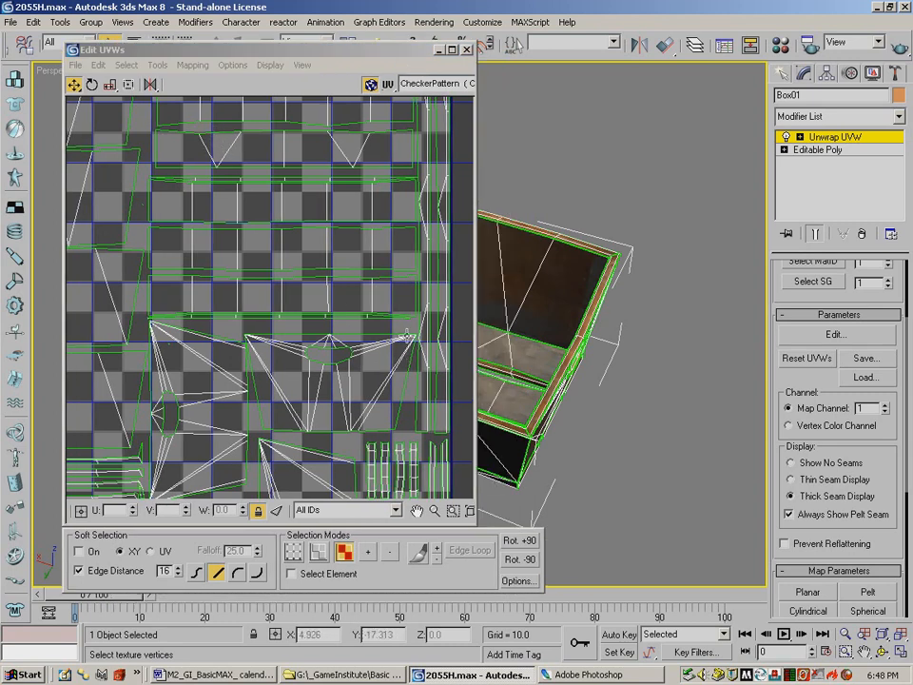
pyautogui.click(435, 512)
pyautogui.moveTo(360, 377); pyautogui.dragTo(367, 410)
pyautogui.click(73, 84)
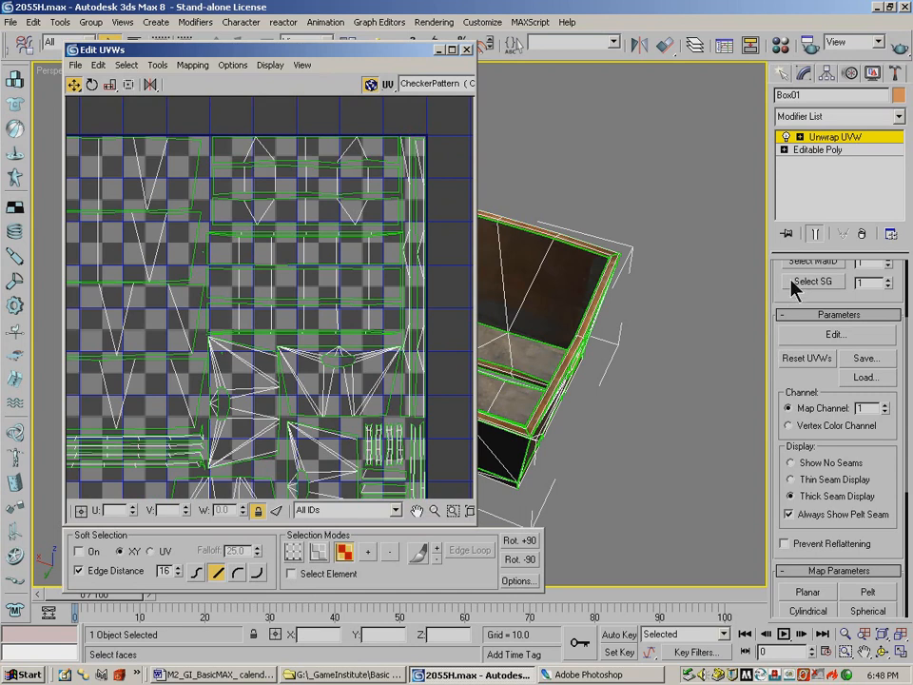
pyautogui.click(797, 133)
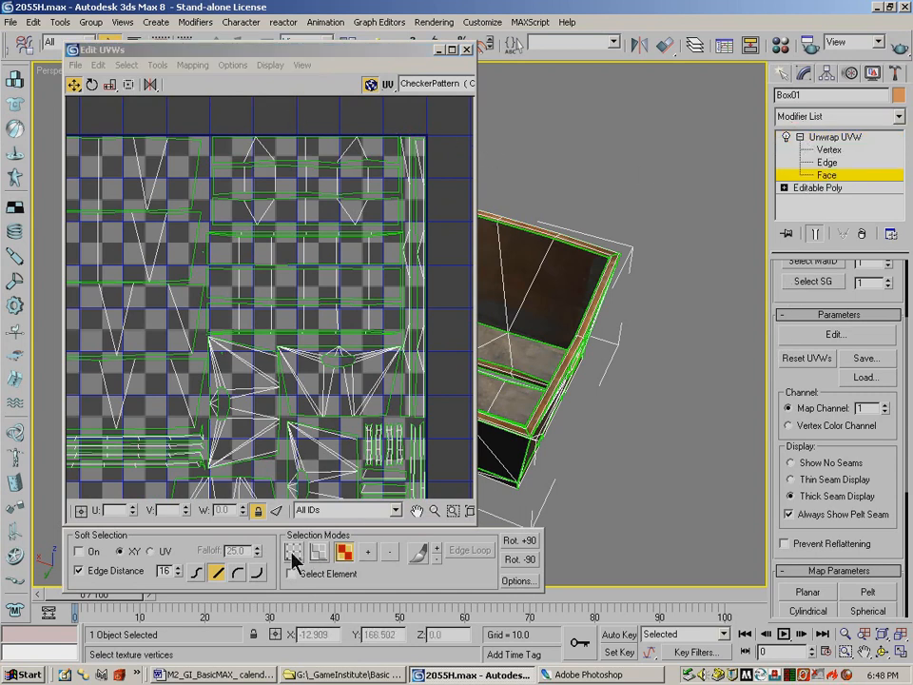
pyautogui.click(343, 552)
pyautogui.click(387, 181)
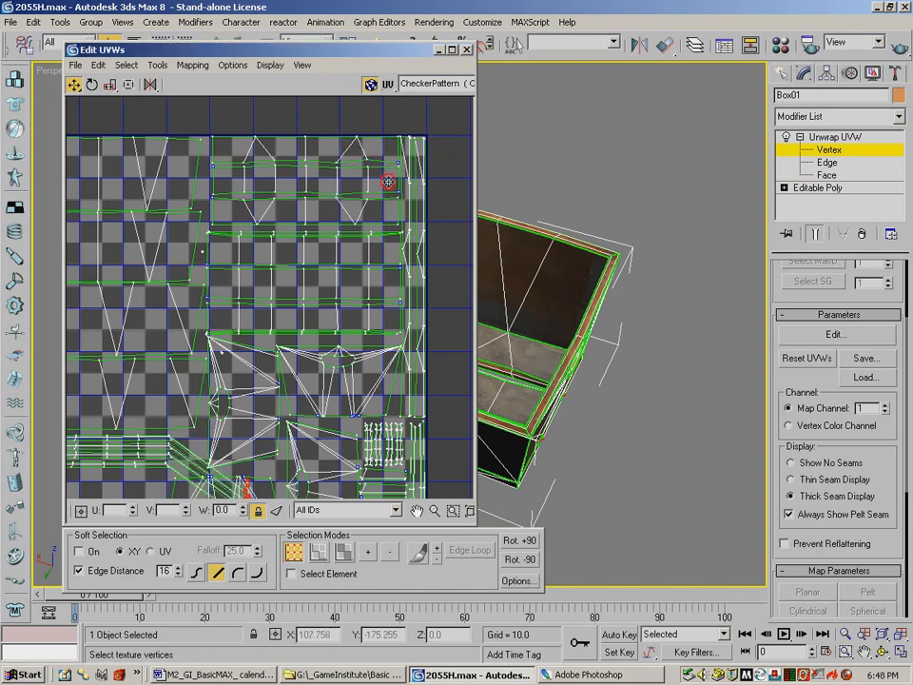
pyautogui.moveTo(39, 57); pyautogui.dragTo(197, 51)
pyautogui.click(16, 43)
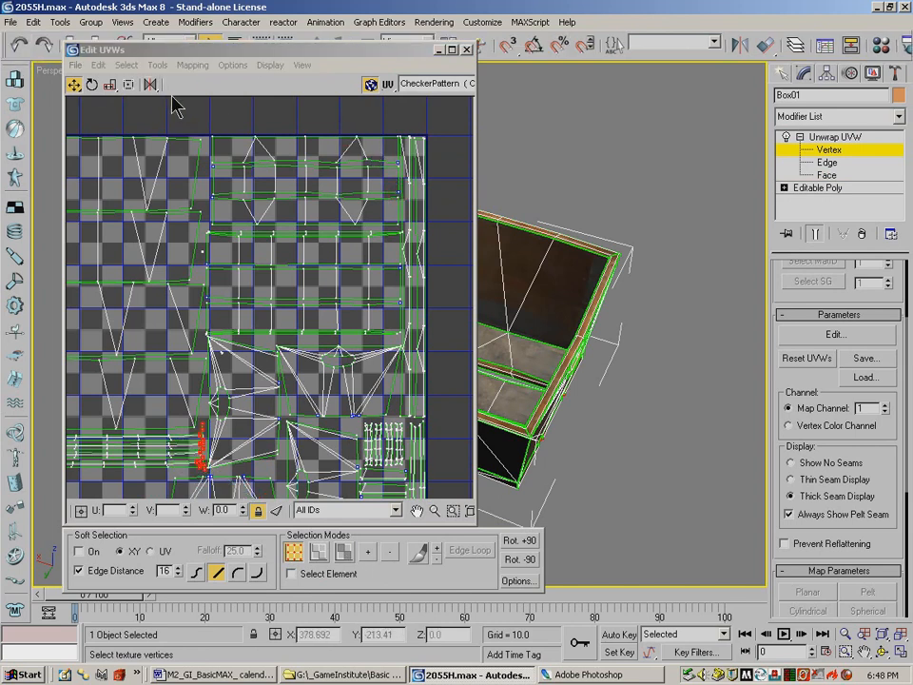
pyautogui.moveTo(150, 51); pyautogui.dragTo(142, 69)
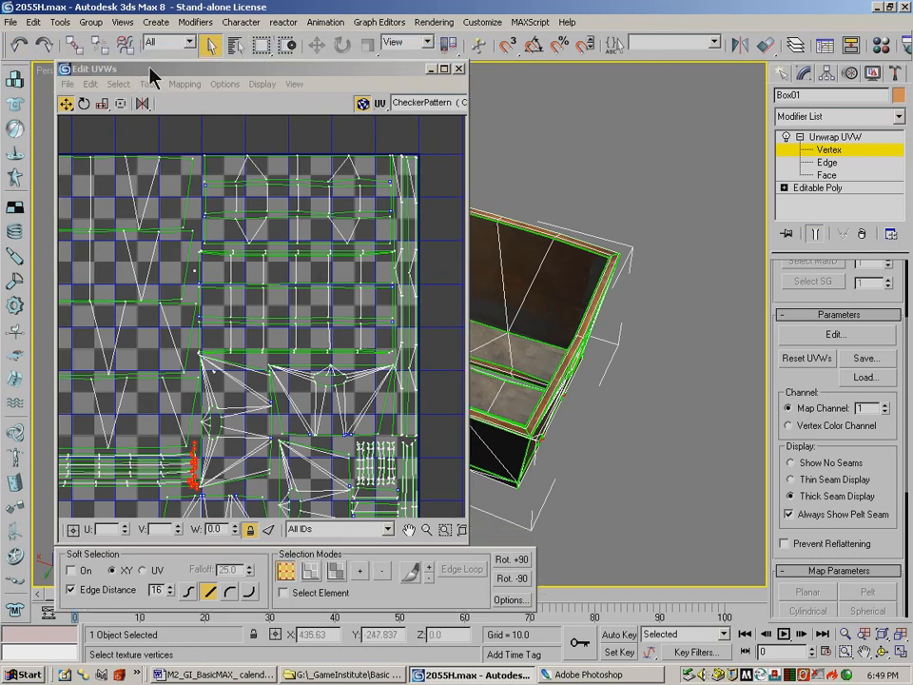
pyautogui.click(65, 103)
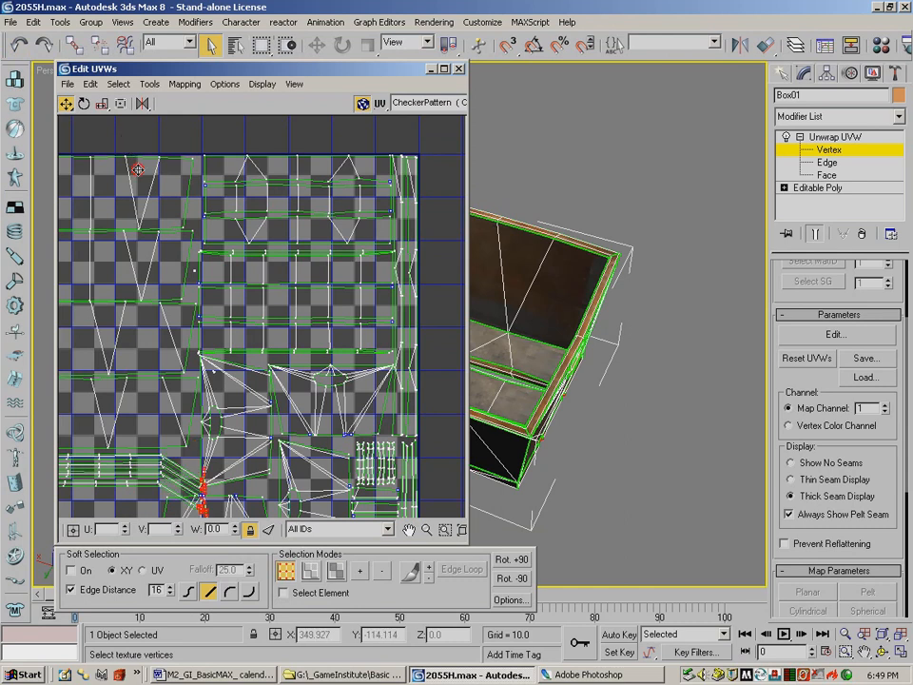
pyautogui.click(17, 76)
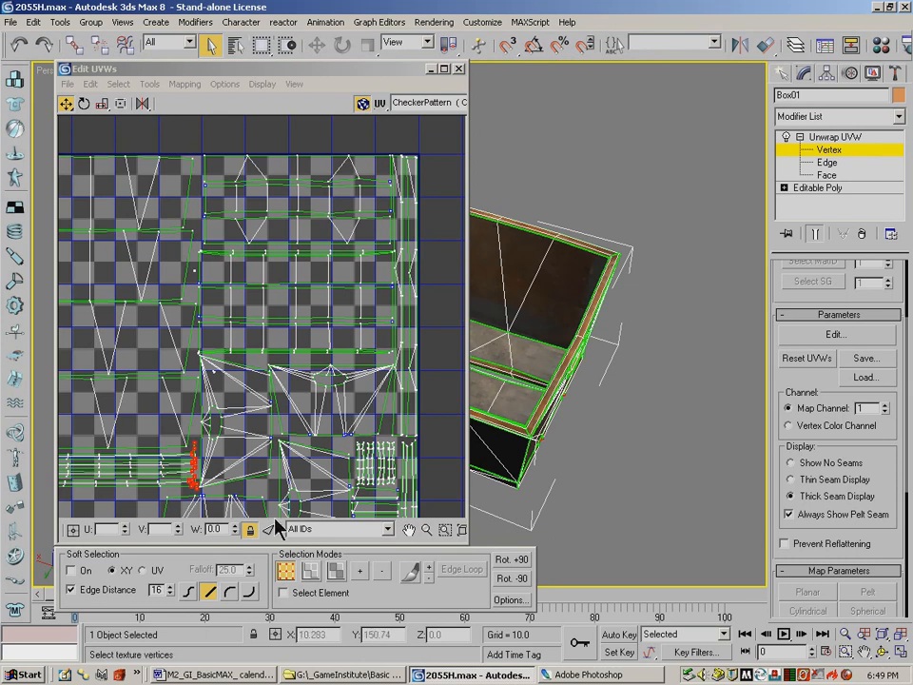
# Unlock the UV selection and select the vertices along the thin strip below the upper plank shells
pyautogui.click(250, 529)
pyautogui.moveTo(178, 145); pyautogui.dragTo(273, 266)
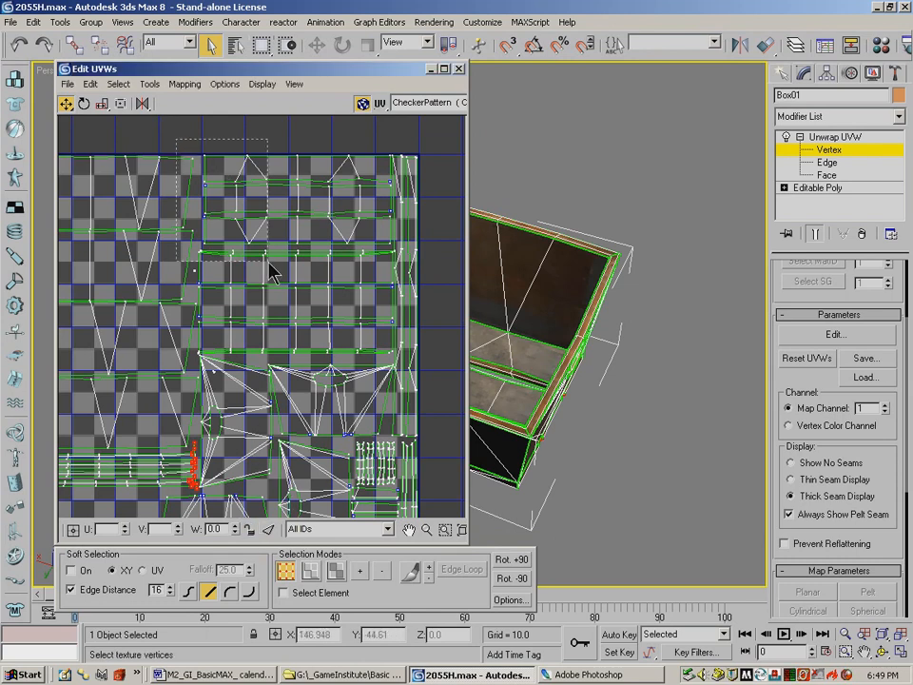
pyautogui.click(434, 292)
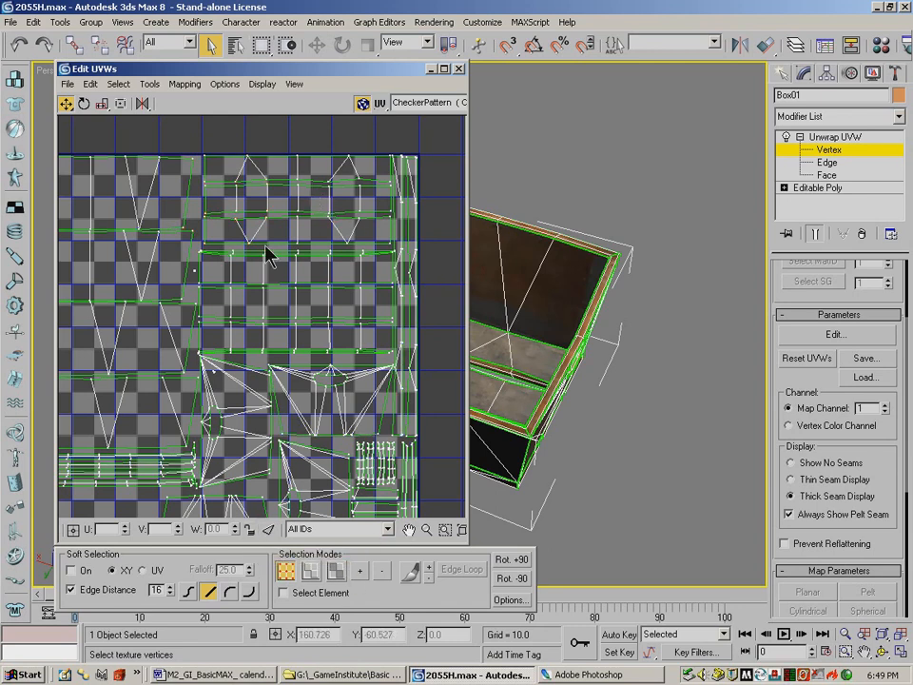
pyautogui.moveTo(242, 252); pyautogui.dragTo(346, 261)
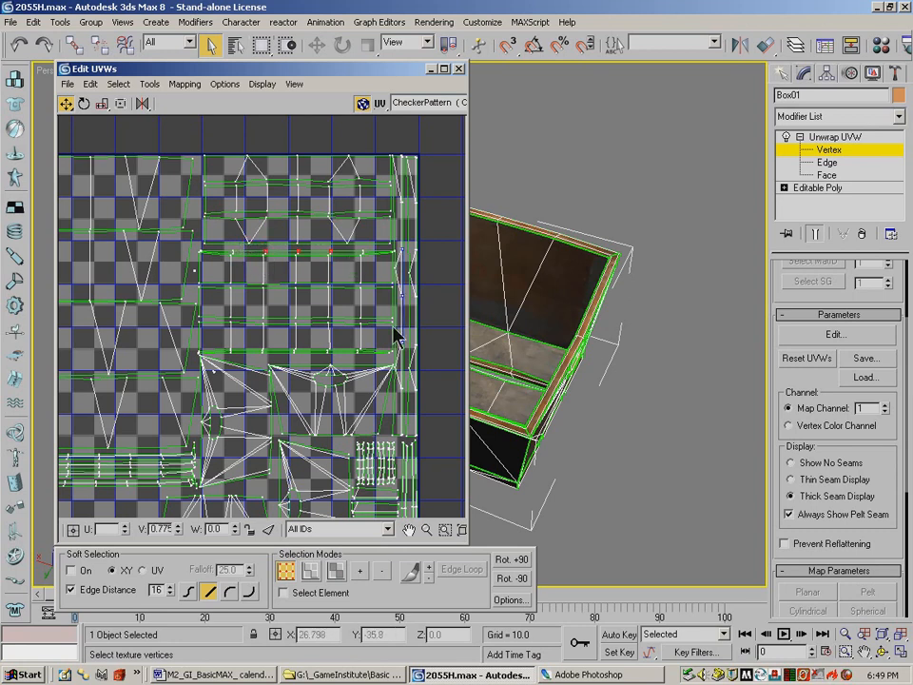
# Select all faces of the thin horizontal strip below the upper plank shells and look for them on the crate model
pyautogui.click(337, 570)
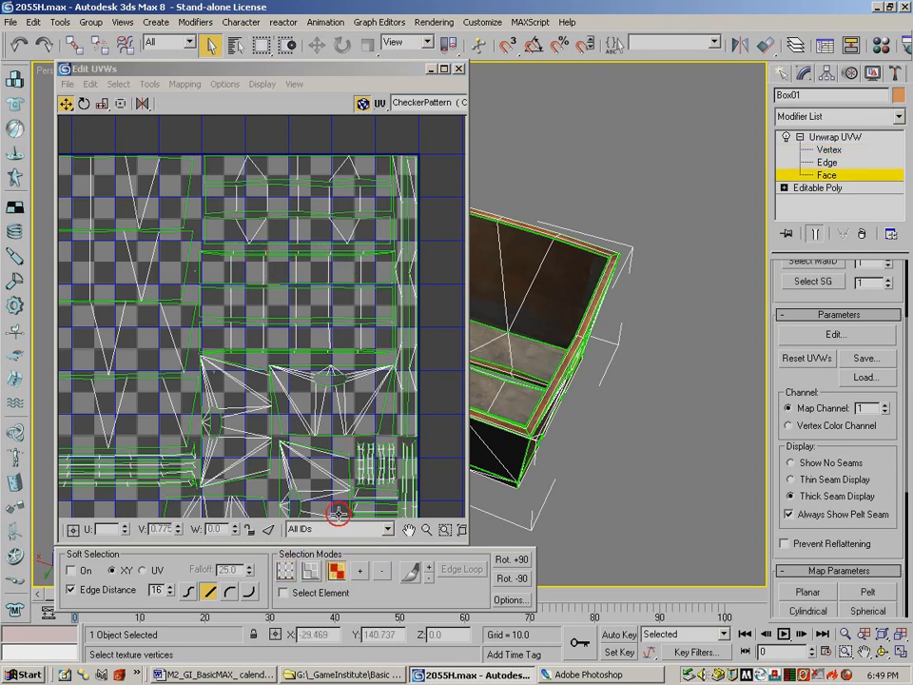
pyautogui.click(276, 251)
pyautogui.click(359, 570)
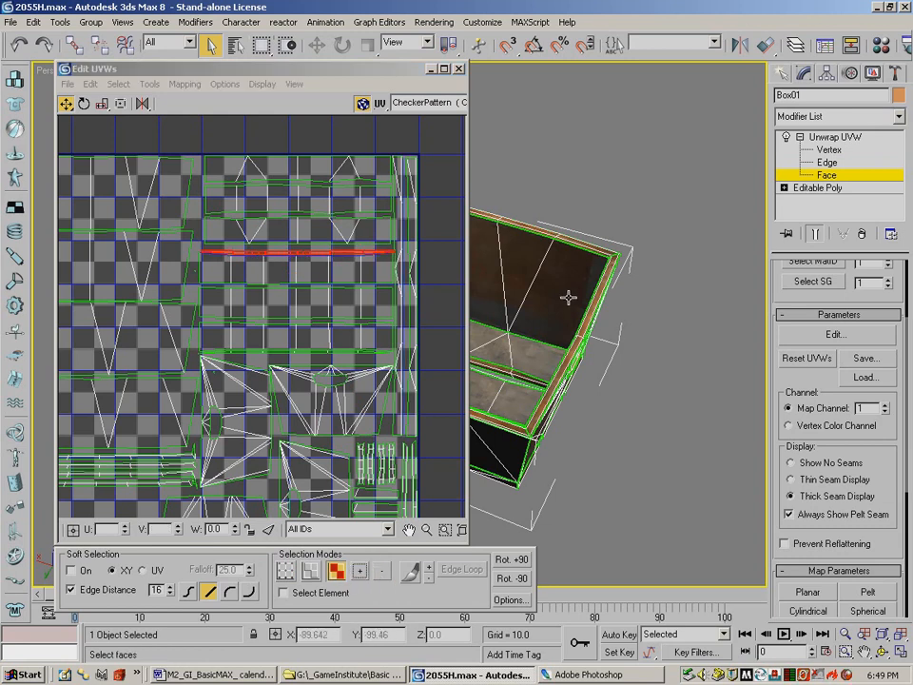
pyautogui.hotkey('ctrl', 'r')
pyautogui.moveTo(611, 398); pyautogui.dragTo(581, 306)
# Select the narrow vertical face strips at the right side of the UV layout and locate them on the crate's rim
pyautogui.moveTo(431, 163); pyautogui.dragTo(397, 241)
pyautogui.moveTo(509, 345); pyautogui.dragTo(520, 310)
pyautogui.click(451, 346)
pyautogui.moveTo(429, 452); pyautogui.dragTo(406, 492)
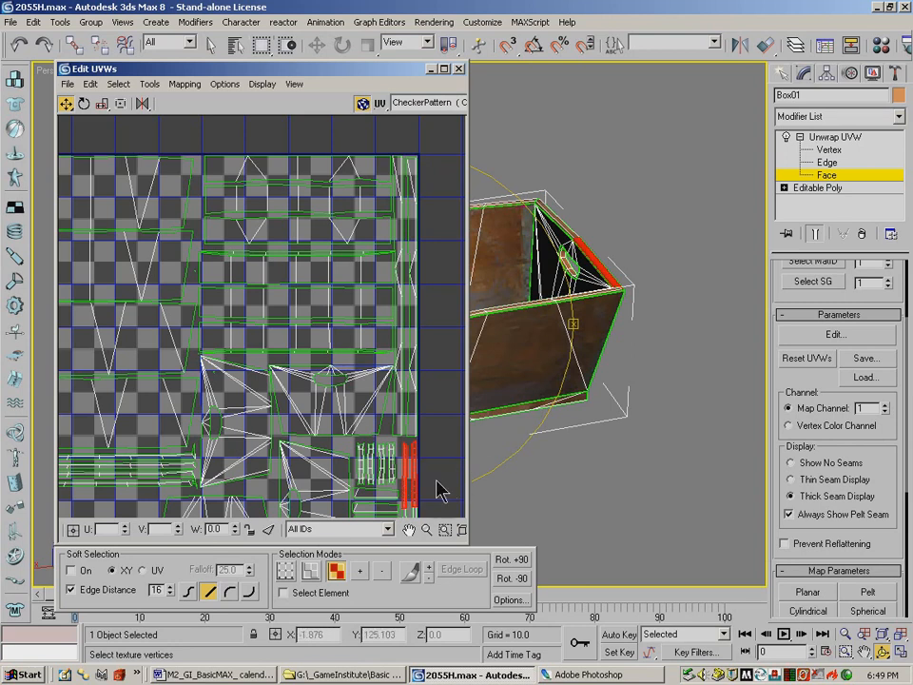
# Select the faces of the horizontal strip along the lower edge of the UV layout and locate them on the crate model
pyautogui.click(408, 529)
pyautogui.moveTo(379, 354); pyautogui.dragTo(267, 209)
pyautogui.click(62, 104)
pyautogui.click(342, 446)
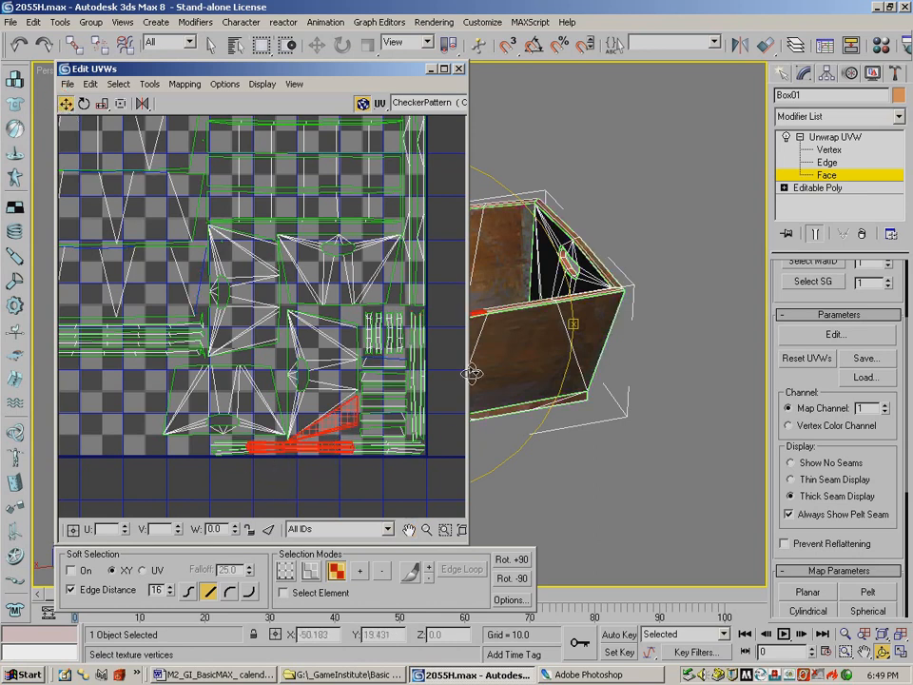
pyautogui.click(349, 478)
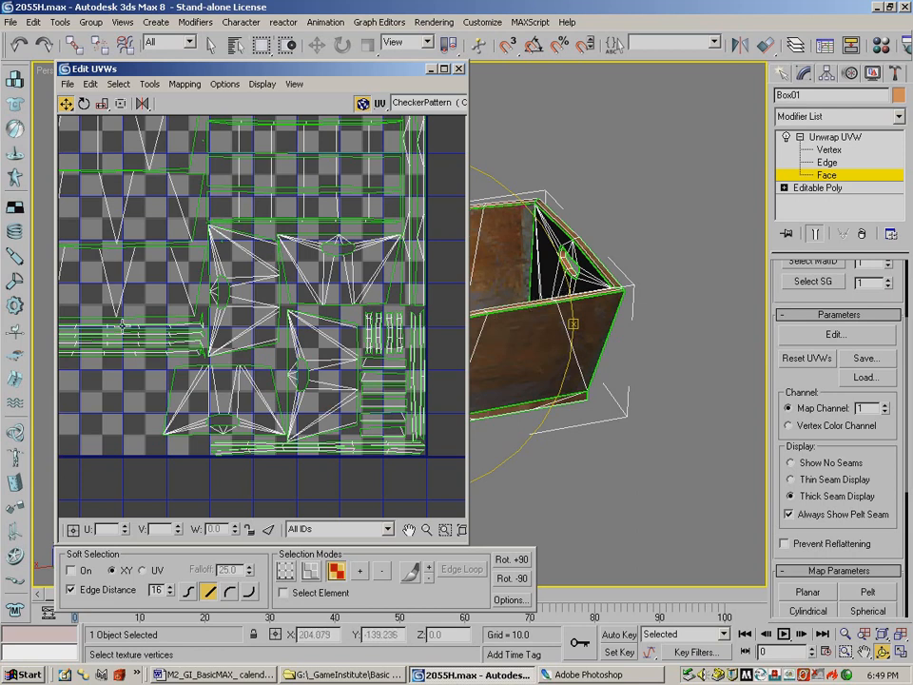
# Select the stacked horizontal strips below the side panel shells, locate them on the crate, and compare the layout with the texture in Photoshop
pyautogui.moveTo(105, 373); pyautogui.dragTo(150, 325)
pyautogui.moveTo(508, 291); pyautogui.dragTo(510, 318)
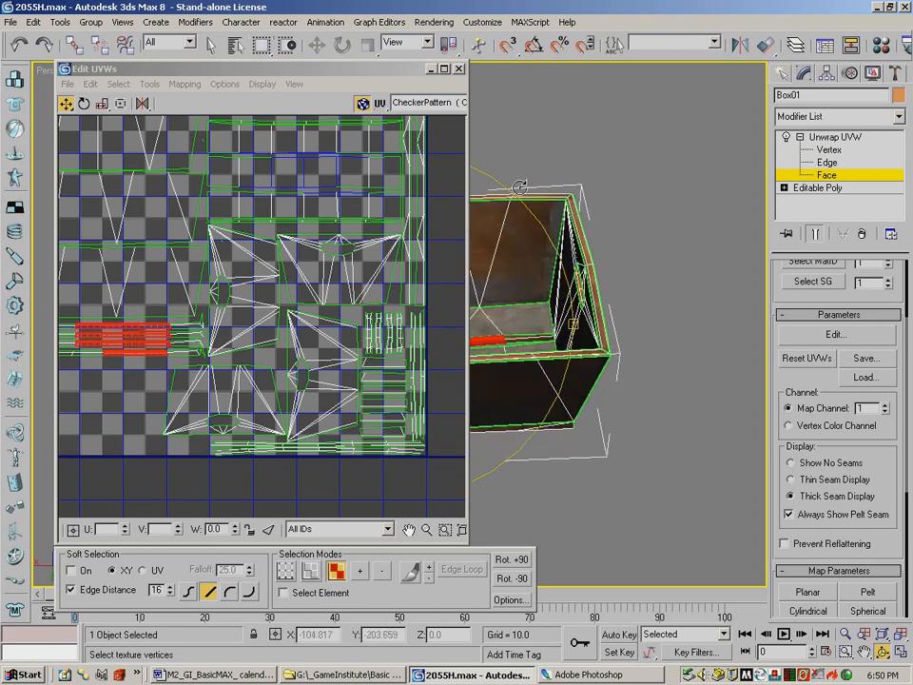
pyautogui.click(877, 8)
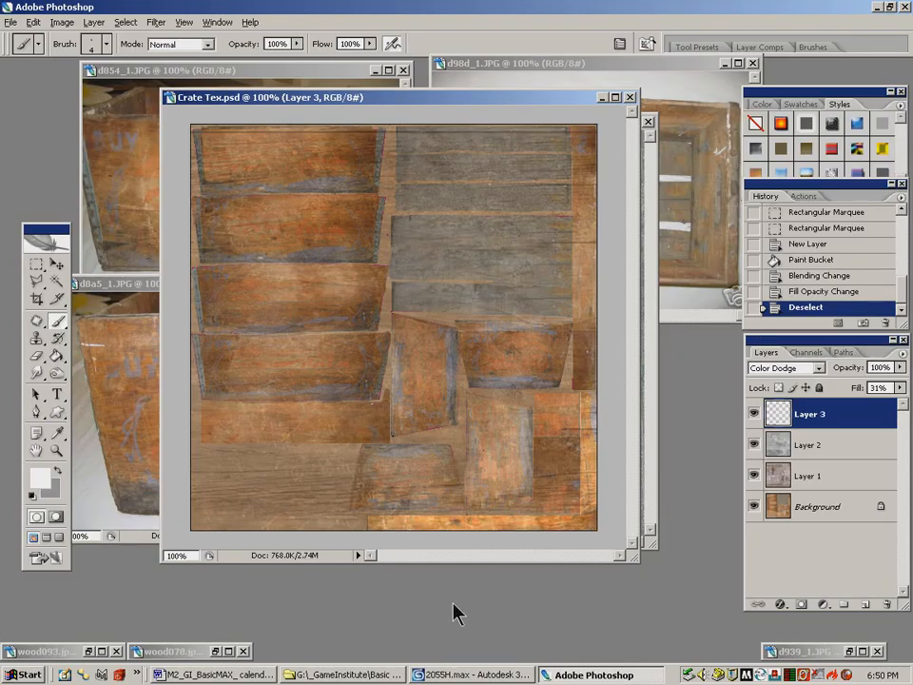
pyautogui.click(472, 673)
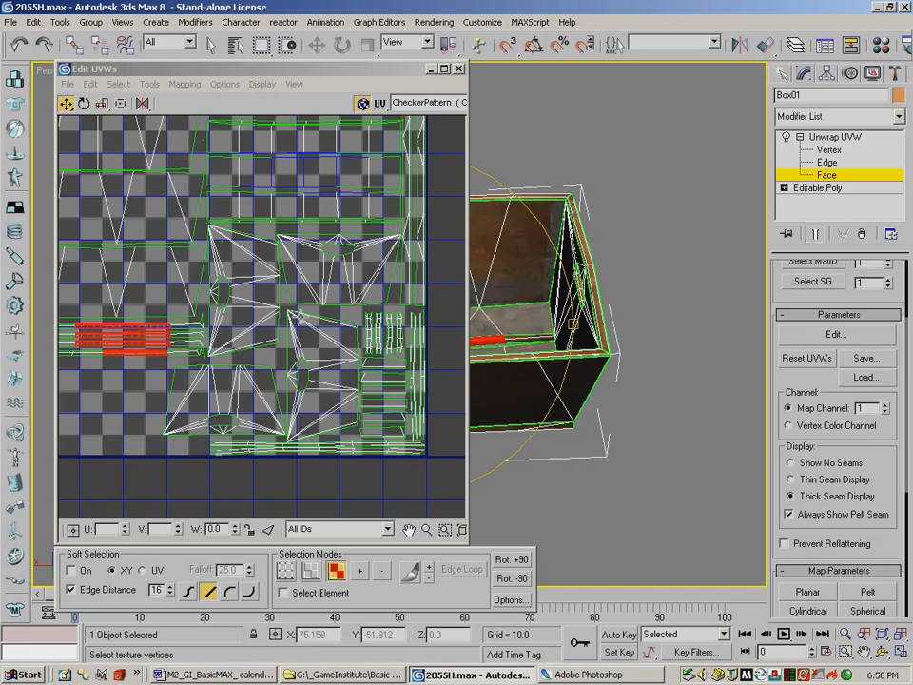
# Switch to Photoshop and fill the rectangular wood strip below the lowest crate panel with the light foreground colour on Layer 3
pyautogui.click(876, 7)
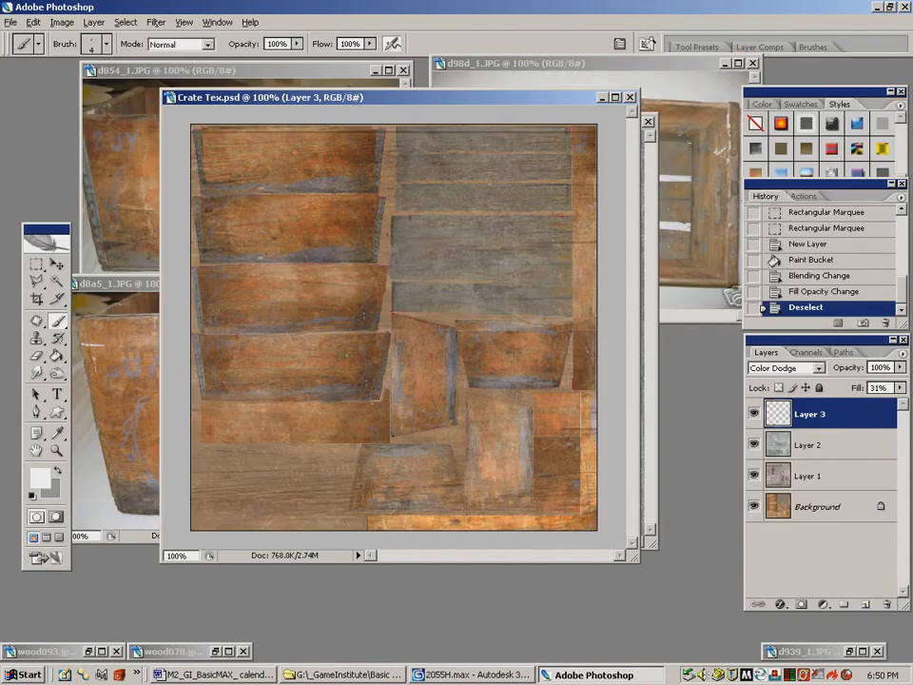
pyautogui.click(36, 264)
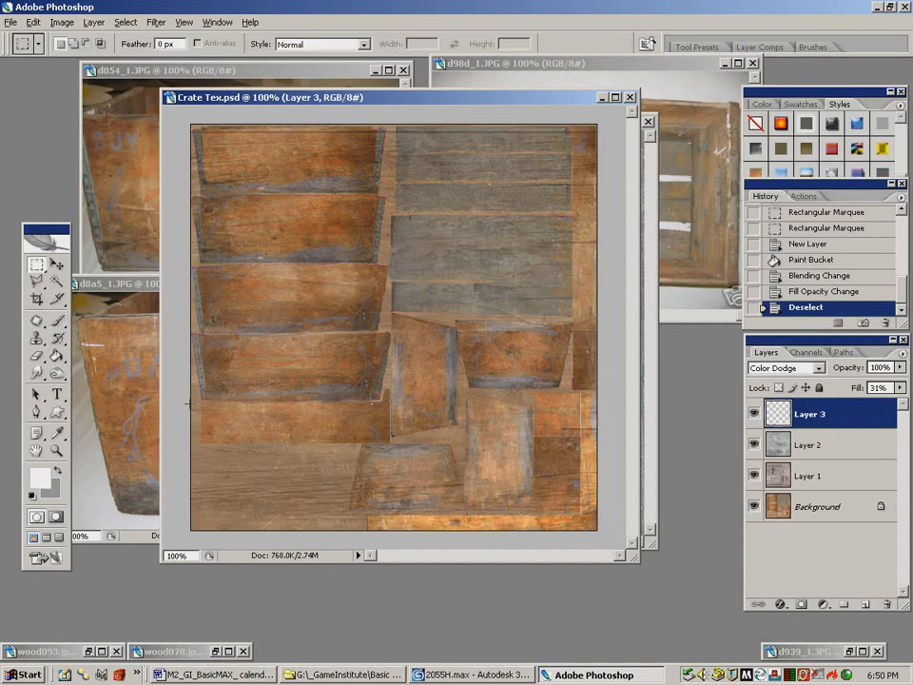
pyautogui.moveTo(197, 401); pyautogui.dragTo(331, 443)
pyautogui.moveTo(388, 443); pyautogui.dragTo(390, 443)
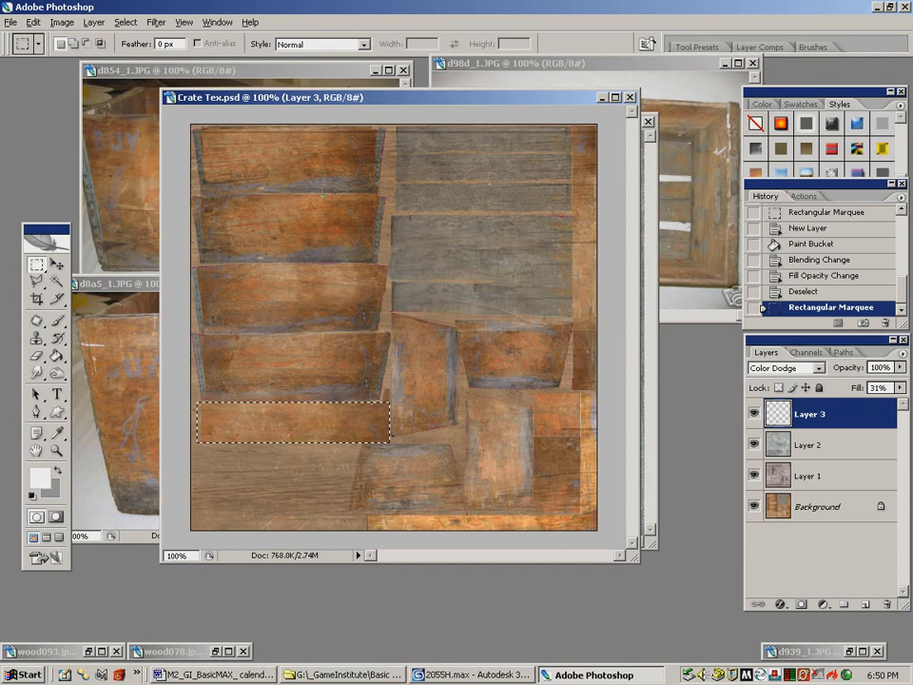
pyautogui.click(58, 355)
pyautogui.click(244, 428)
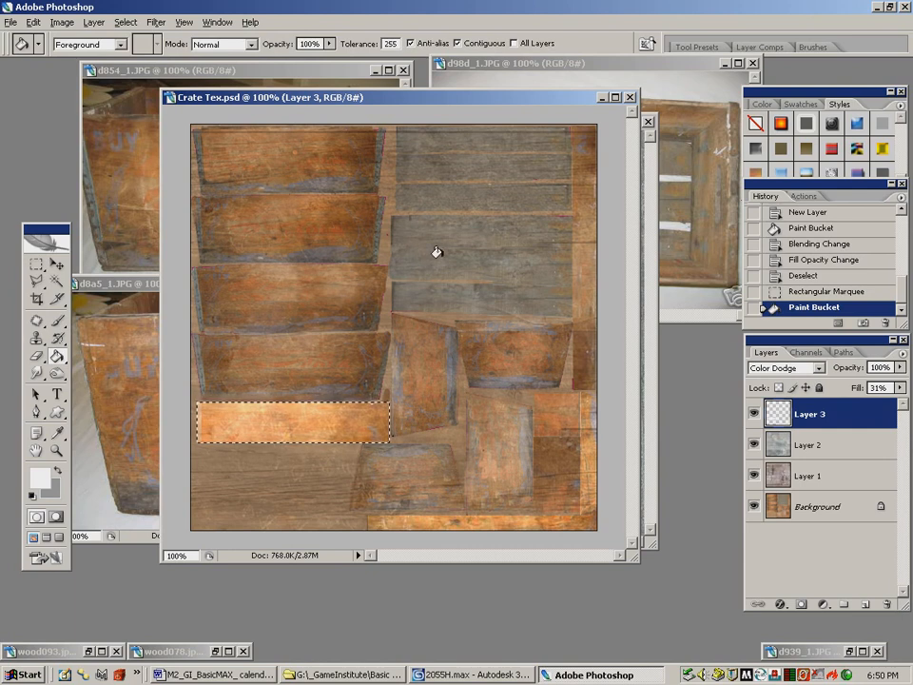
pyautogui.click(57, 320)
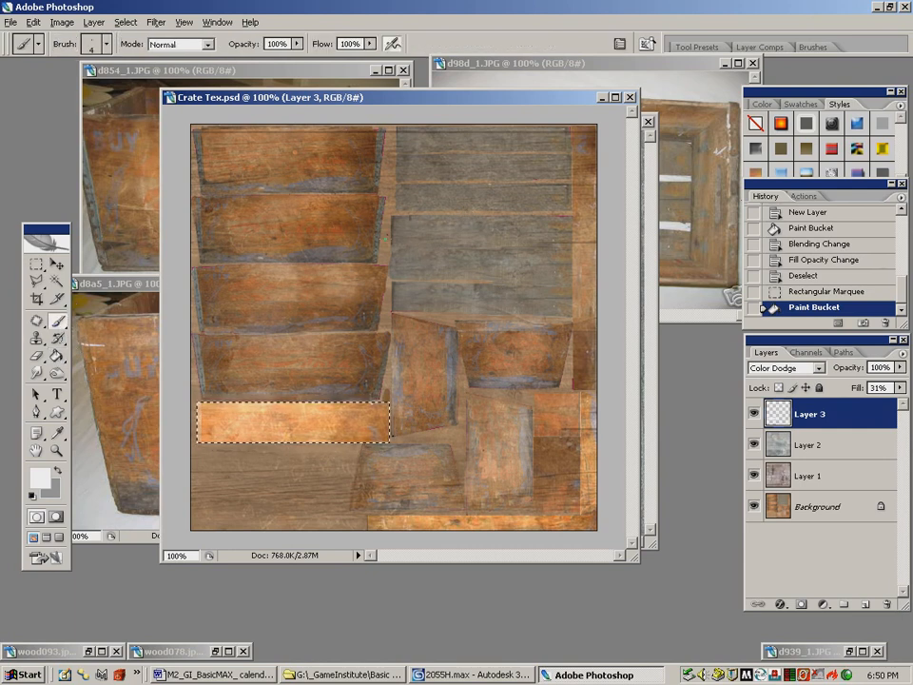
pyautogui.click(126, 22)
pyautogui.click(140, 55)
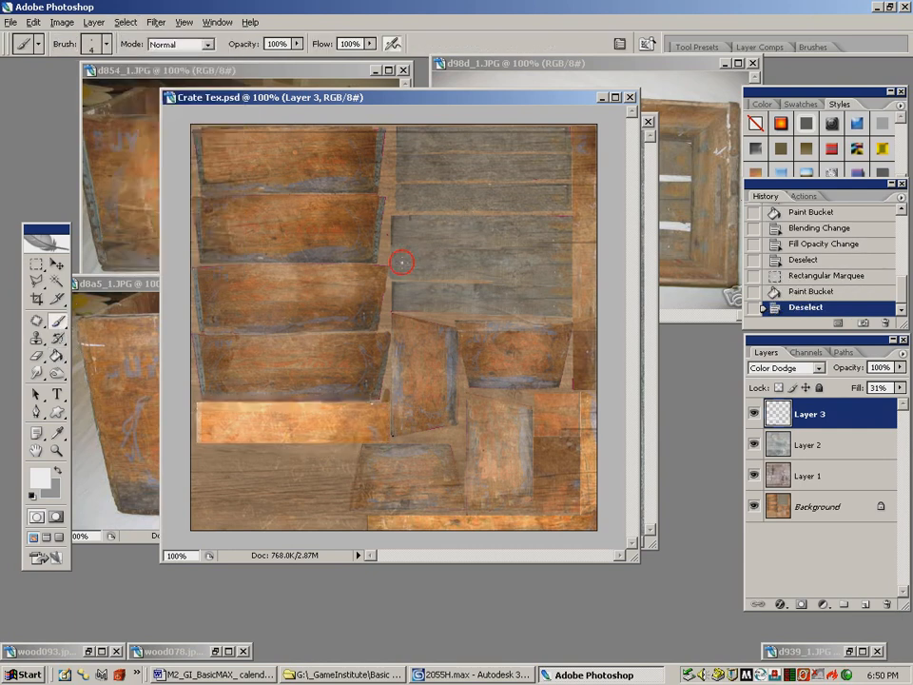
# Brush light highlight lines along the upper and lower edges of the large grey plank area on Layer 3
pyautogui.moveTo(393, 217); pyautogui.dragTo(573, 216)
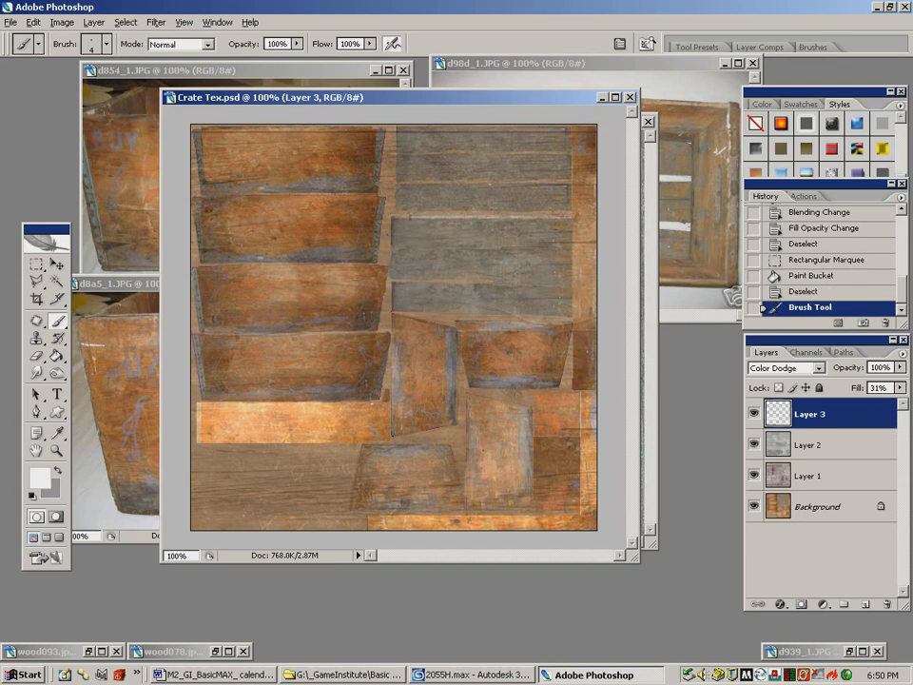
pyautogui.moveTo(391, 236)
pyautogui.mouseDown()
pyautogui.moveTo(306, 235)
pyautogui.moveTo(417, 234)
pyautogui.mouseUp()
pyautogui.moveTo(569, 313); pyautogui.dragTo(411, 312)
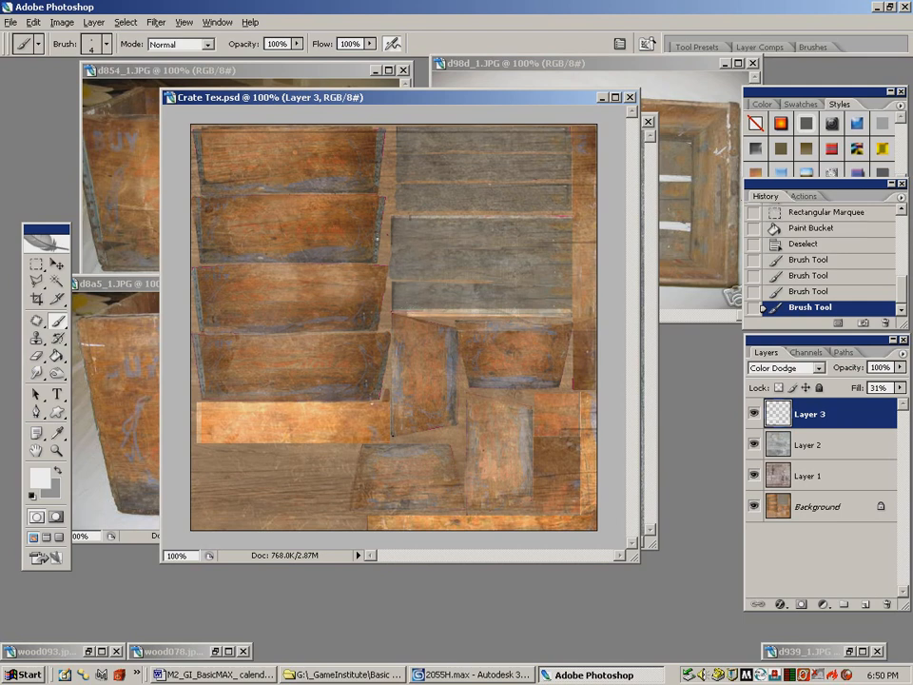
pyautogui.click(36, 373)
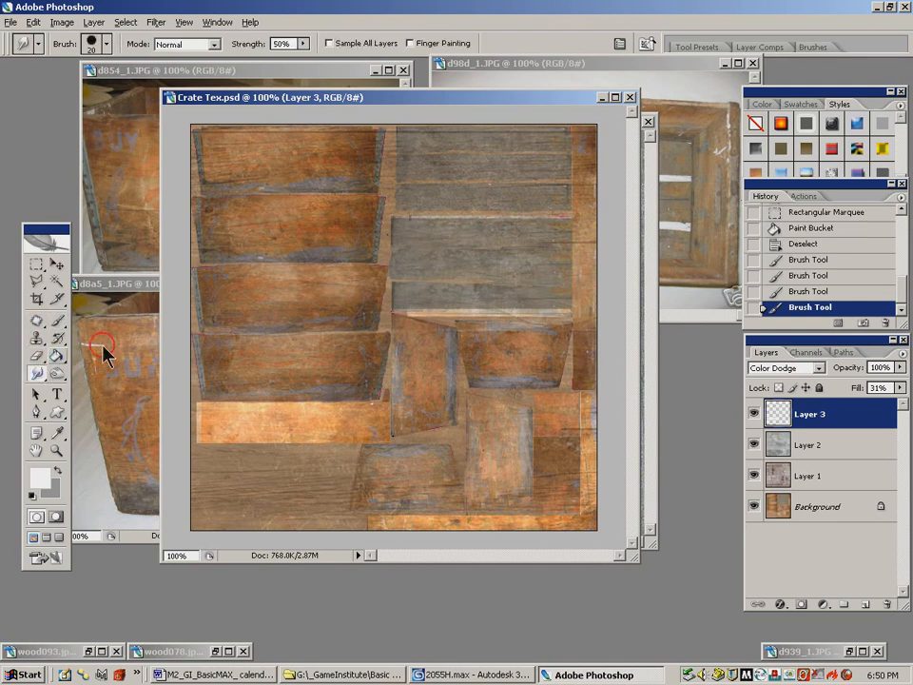
# Paint over the red line at the right end of the grey planks' upper edge on the Background layer with sampled wood colour
pyautogui.click(64, 323)
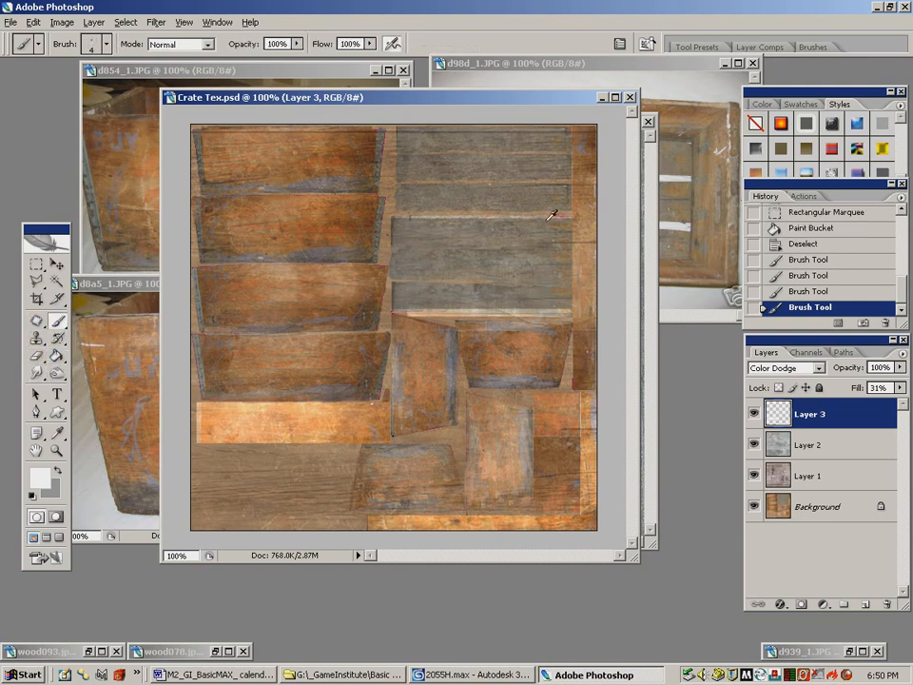
pyautogui.keyDown('alt'); pyautogui.click(423, 169); pyautogui.keyUp('alt')
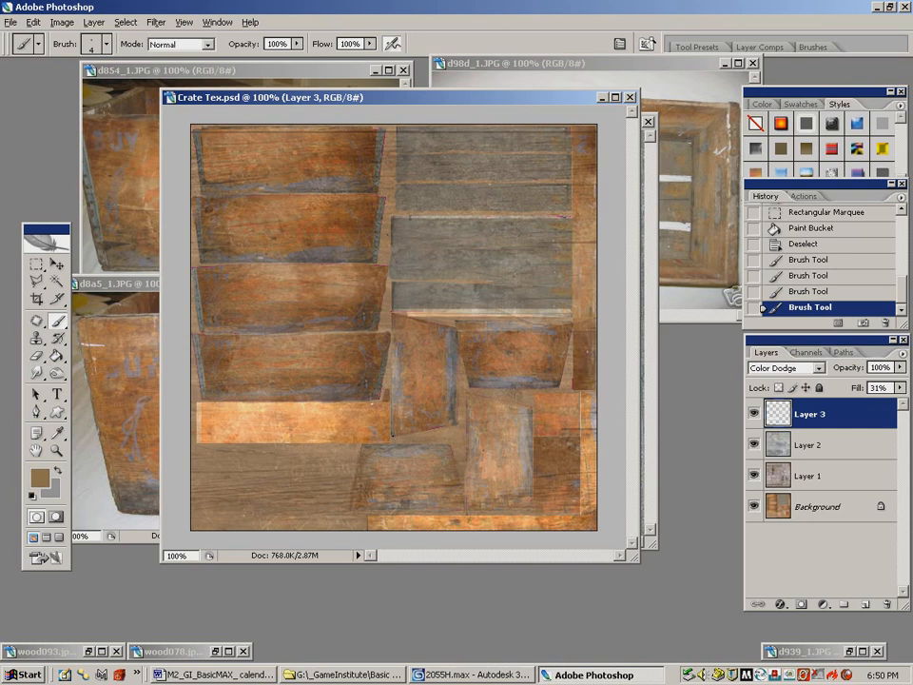
pyautogui.moveTo(523, 217); pyautogui.dragTo(569, 217)
pyautogui.click(815, 513)
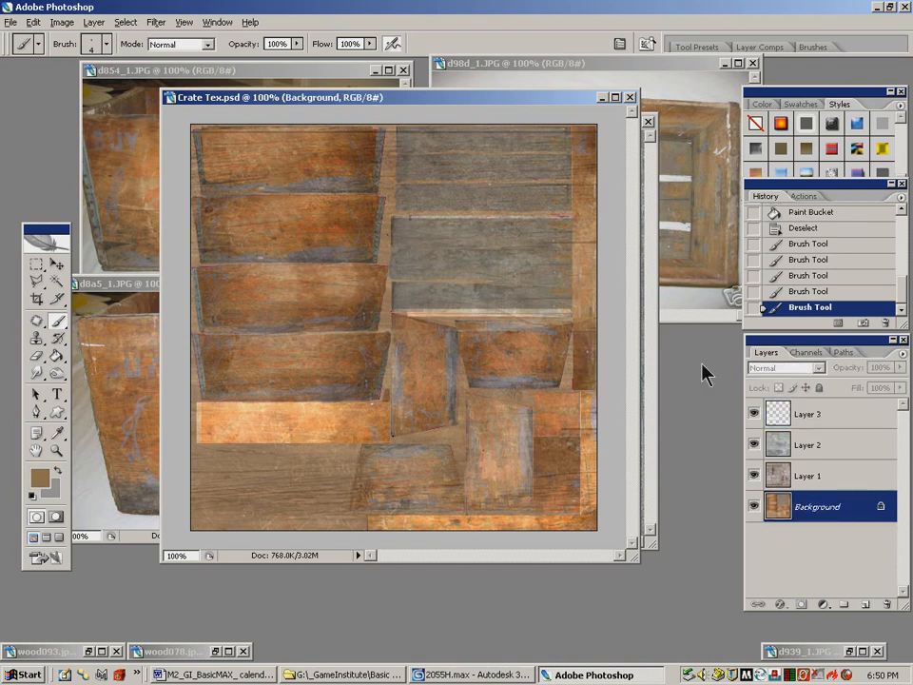
pyautogui.keyDown('alt'); pyautogui.click(413, 166); pyautogui.keyUp('alt')
pyautogui.moveTo(550, 215); pyautogui.dragTo(572, 217)
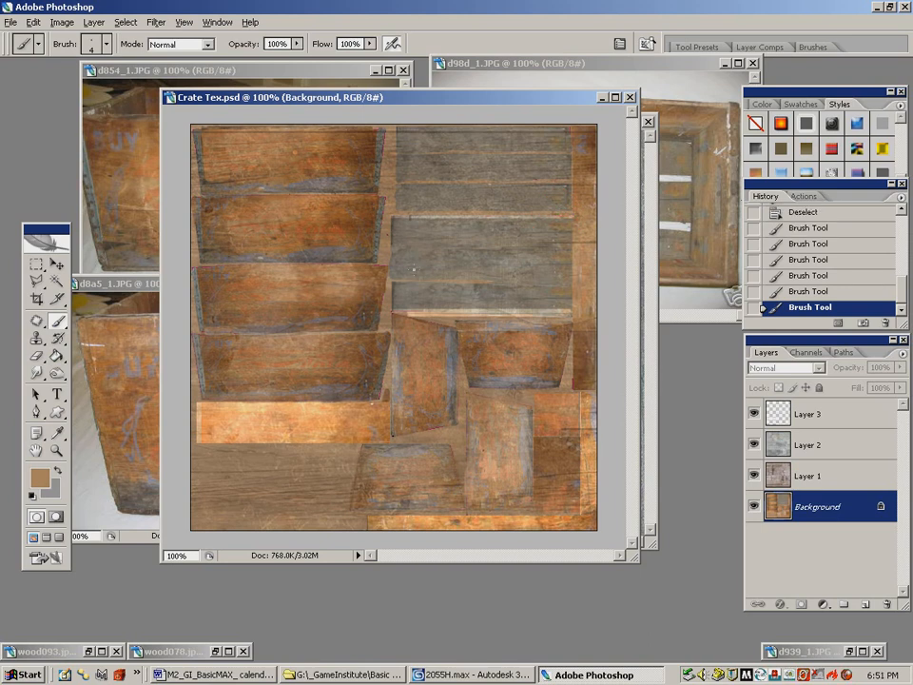
# Brush out the red mark in the gap between the second crate panel and the grey planks at 200% zoom
pyautogui.click(58, 450)
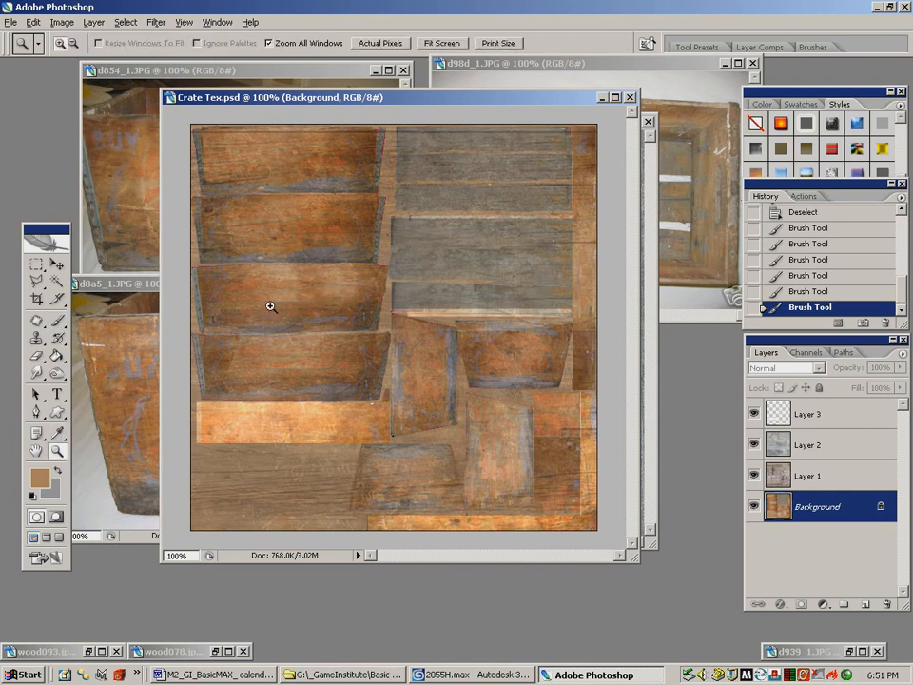
pyautogui.click(347, 286)
pyautogui.click(58, 320)
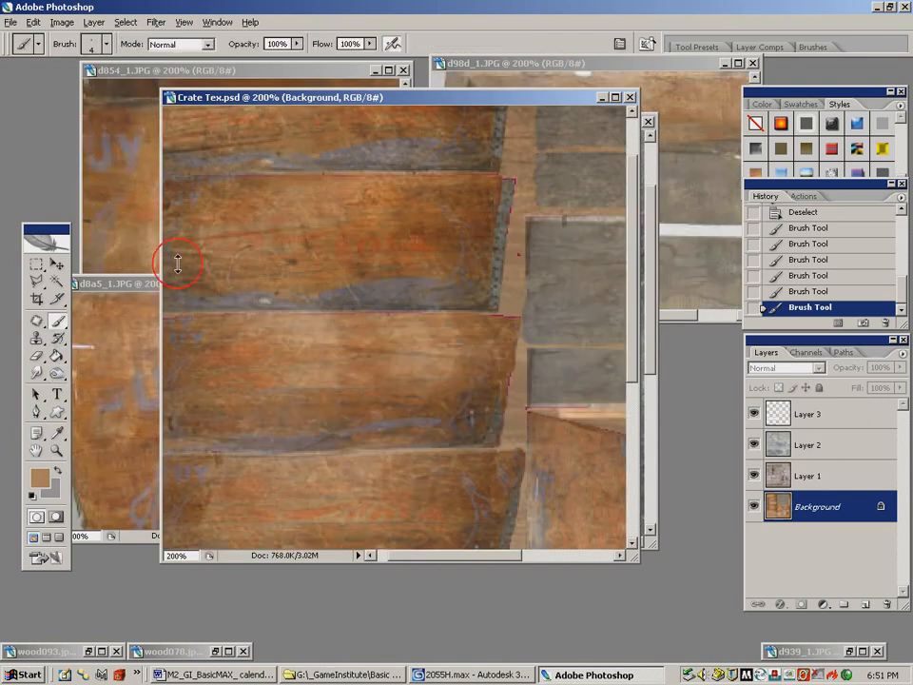
pyautogui.moveTo(518, 252); pyautogui.dragTo(512, 236)
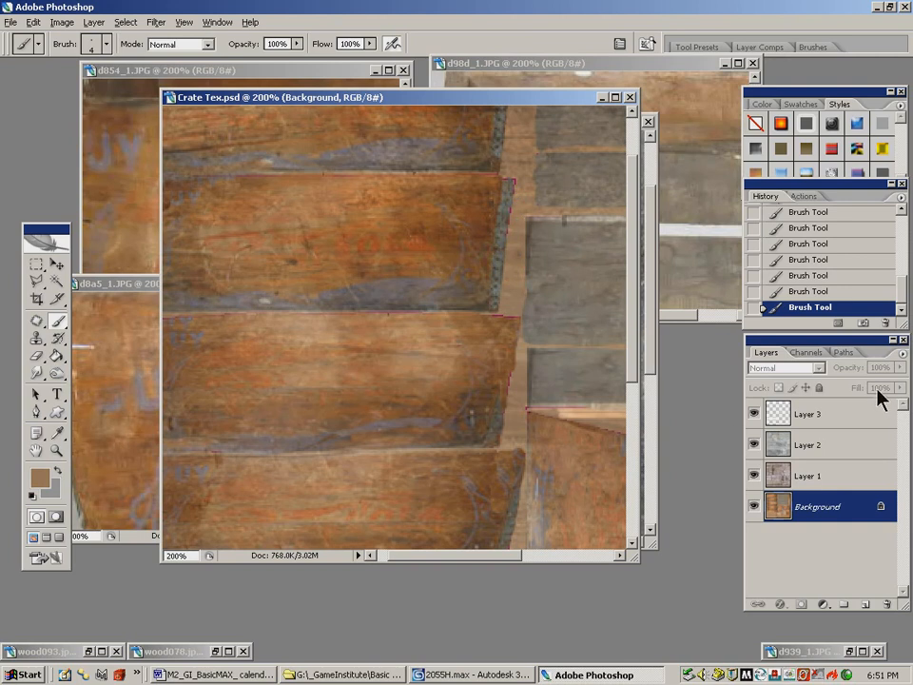
# Paste a merged copy of the whole canvas as a new masked layer and move it above Layer 3
pyautogui.hotkey('ctrl', 'a')
pyautogui.hotkey('ctrl', 'shift', 'v')
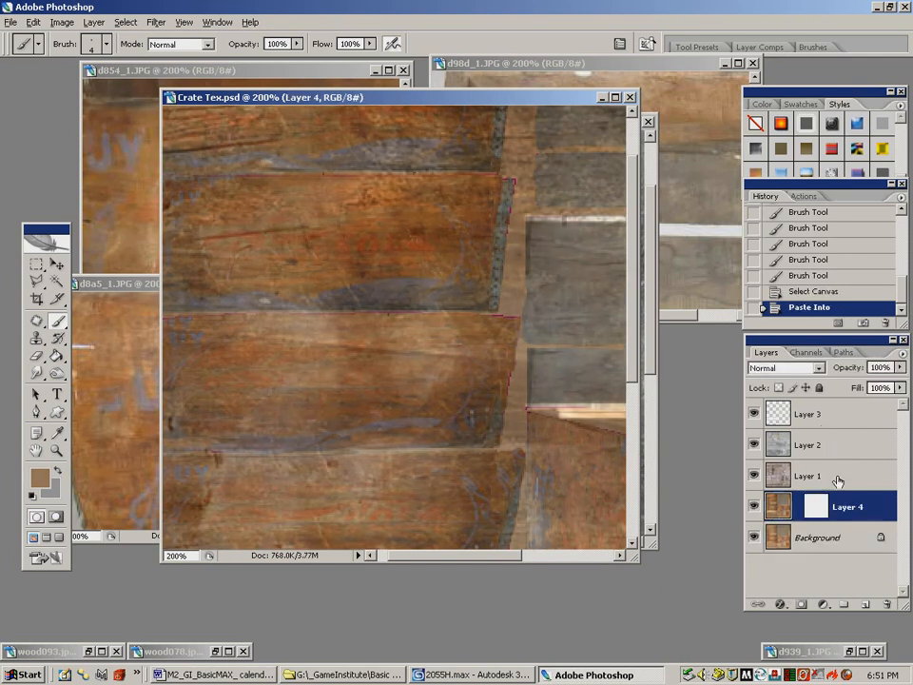
pyautogui.moveTo(857, 408); pyautogui.dragTo(857, 407)
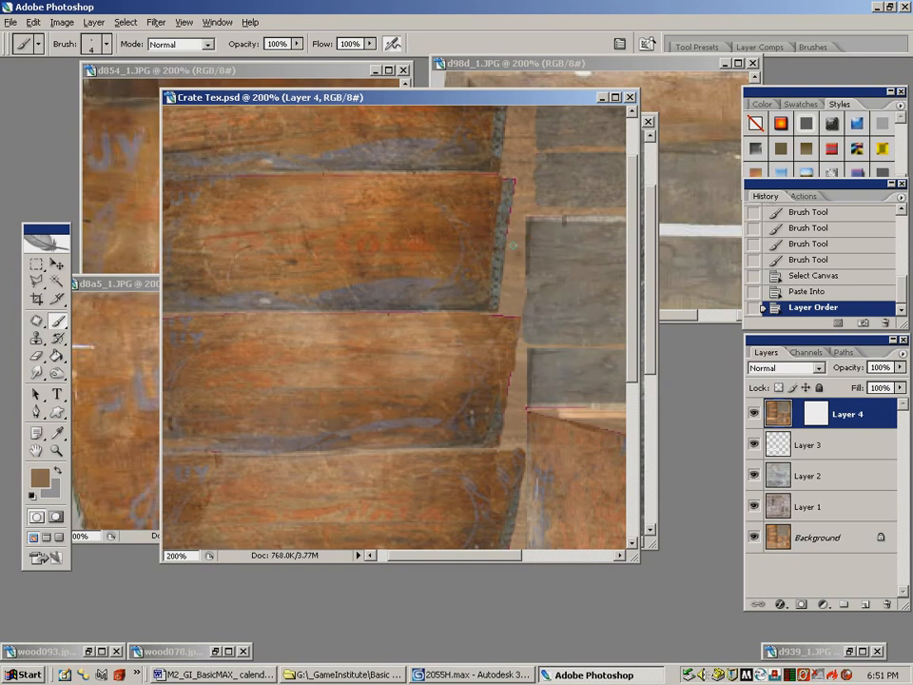
# Paint over the red outline on the second panel's right edge and upper right corner on Layer 4, using colours sampled nearby
pyautogui.keyDown('alt'); pyautogui.click(505, 222); pyautogui.keyUp('alt')
pyautogui.click(515, 179)
pyautogui.keyDown('alt'); pyautogui.click(519, 172); pyautogui.keyUp('alt')
pyautogui.keyDown('alt'); pyautogui.click(516, 184); pyautogui.keyUp('alt')
pyautogui.moveTo(511, 178); pyautogui.dragTo(497, 175)
pyautogui.keyDown('alt'); pyautogui.click(503, 172); pyautogui.keyUp('alt')
# Reduce the brush size to 2 and paint out the red line along the second panel's upper edge with sampled wood colours
pyautogui.moveTo(365, 198)
pyautogui.mouseDown()
pyautogui.moveTo(401, 212)
pyautogui.moveTo(402, 223)
pyautogui.mouseUp()
pyautogui.keyDown('alt'); pyautogui.click(285, 218); pyautogui.keyUp('alt')
pyautogui.moveTo(276, 196); pyautogui.dragTo(287, 198)
pyautogui.press('[')
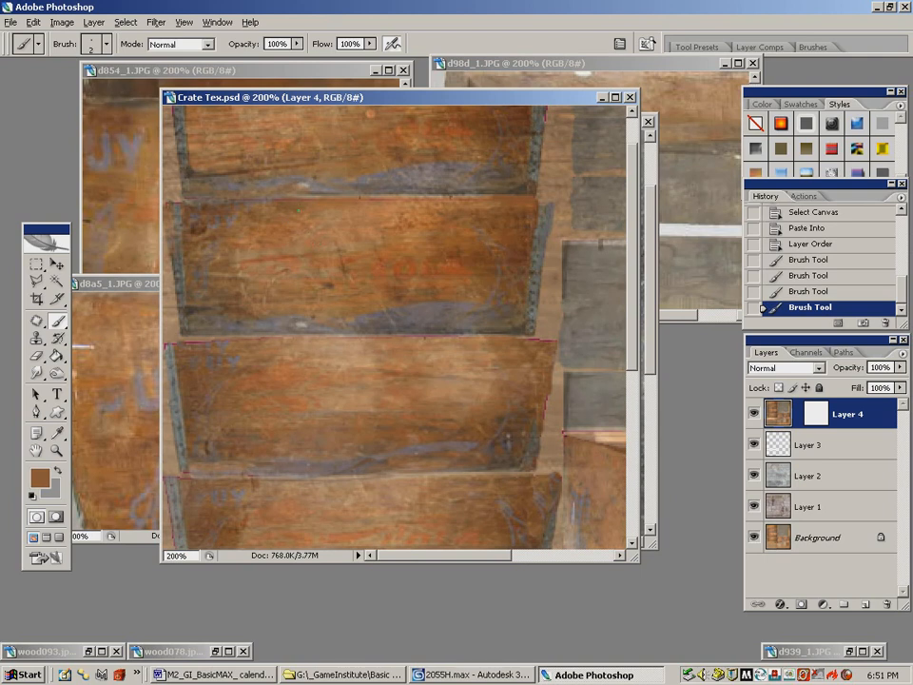
pyautogui.keyDown('alt'); pyautogui.click(266, 213); pyautogui.keyUp('alt')
pyautogui.moveTo(258, 197); pyautogui.dragTo(276, 197)
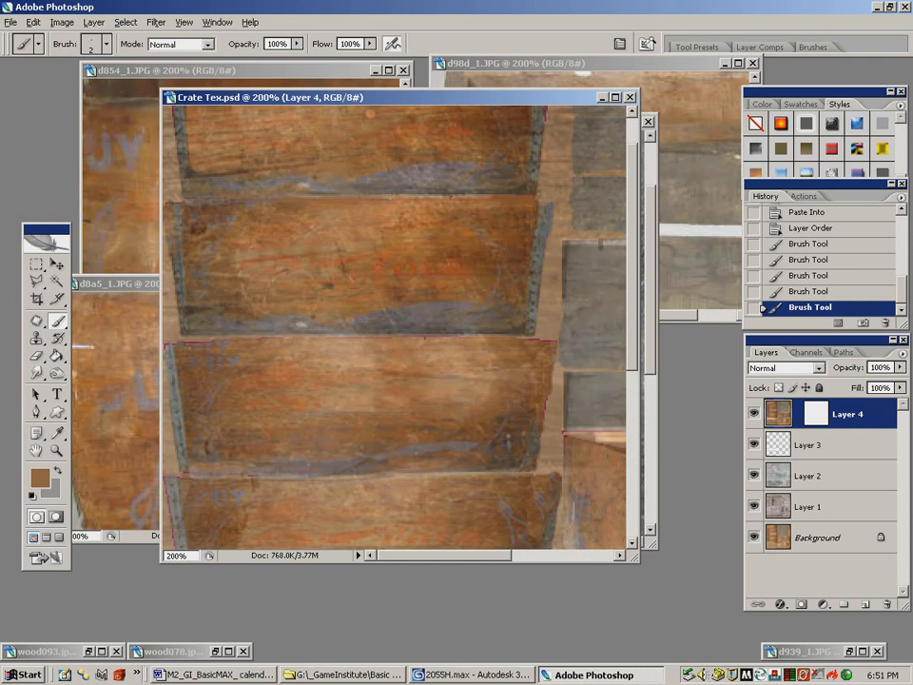
pyautogui.click(412, 203)
# Retouch the red outline at the second panel's upper left corner and left edge with colours sampled from the metal strip and wood
pyautogui.click(174, 195)
pyautogui.keyDown('alt'); pyautogui.click(179, 207); pyautogui.keyUp('alt')
pyautogui.keyDown('alt'); pyautogui.click(122, 152); pyautogui.keyUp('alt')
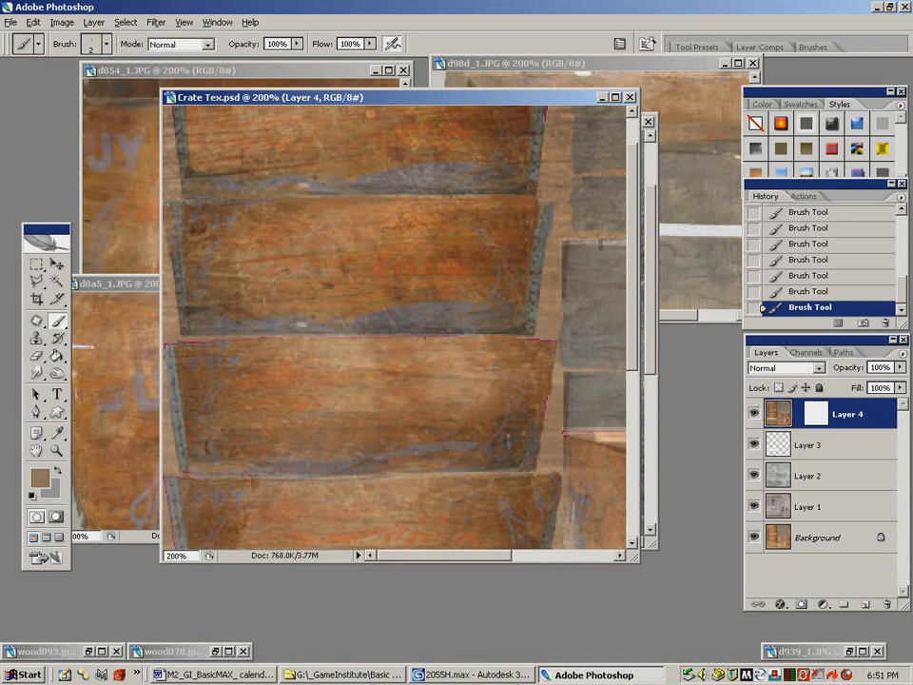
pyautogui.keyDown('alt'); pyautogui.click(128, 150); pyautogui.keyUp('alt')
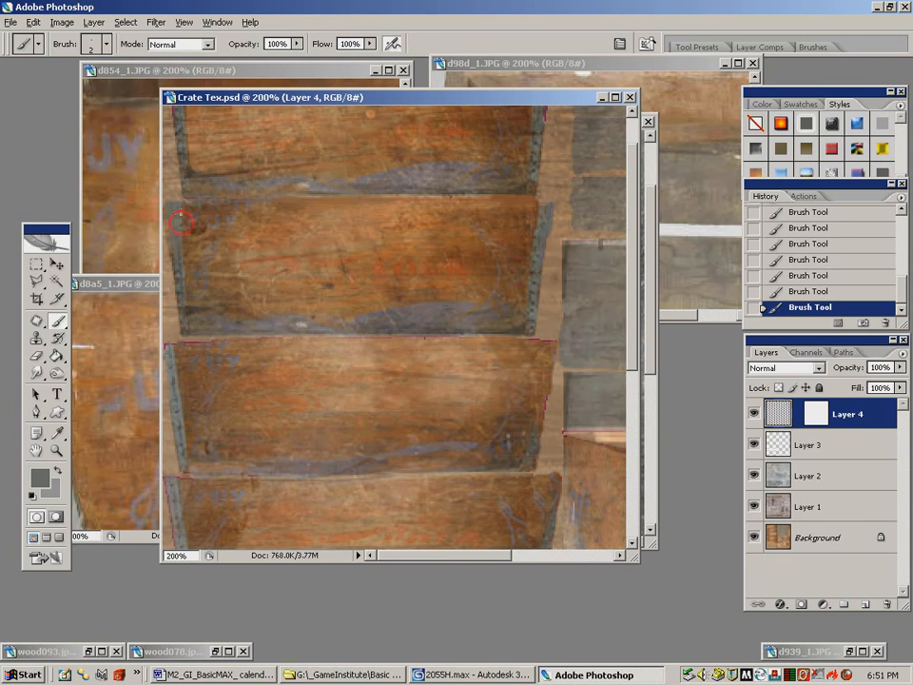
# Cover the red outline on the first panel's left and right edges with colours sampled from the adjoining texture
pyautogui.scroll(2, 189, 173)
pyautogui.keyDown('alt'); pyautogui.click(174, 133); pyautogui.keyUp('alt')
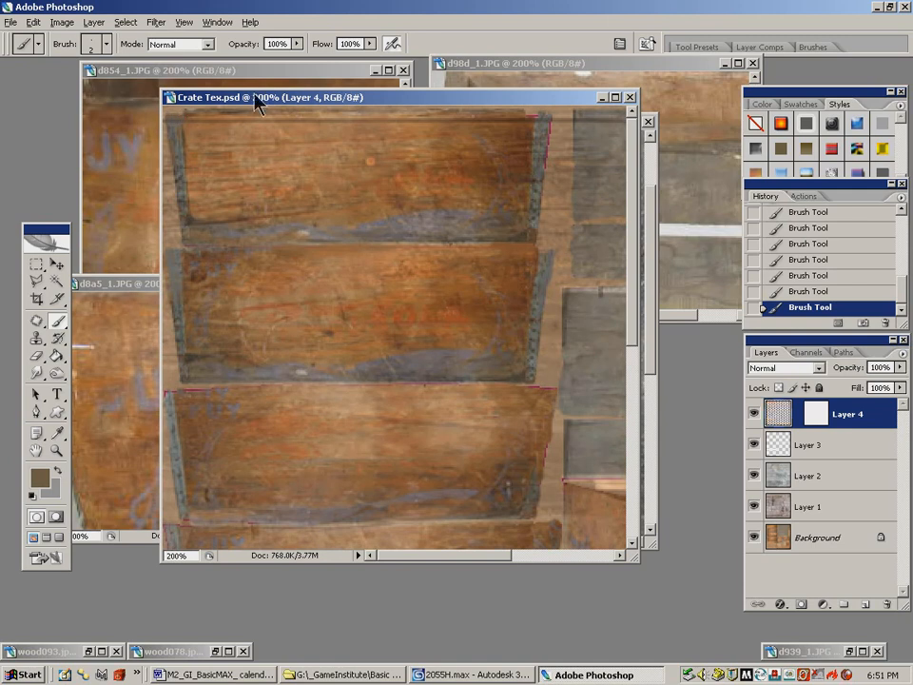
pyautogui.keyDown('alt'); pyautogui.click(550, 126); pyautogui.keyUp('alt')
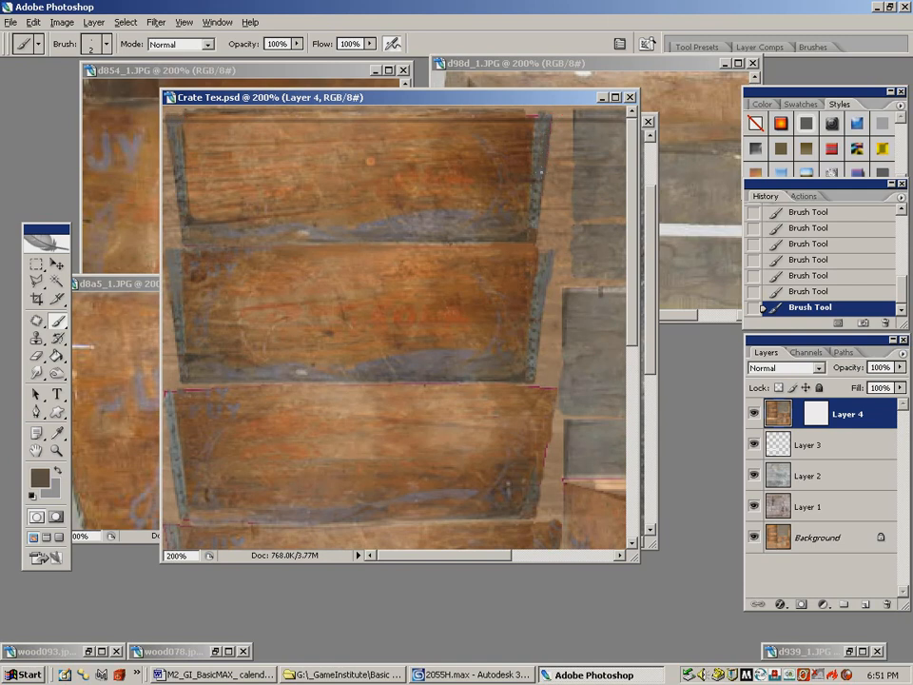
# Paint out the red line along the third panel's upper edge with sampled brown wood tones
pyautogui.moveTo(525, 240); pyautogui.dragTo(519, 205)
pyautogui.keyDown('alt'); pyautogui.click(521, 217); pyautogui.keyUp('alt')
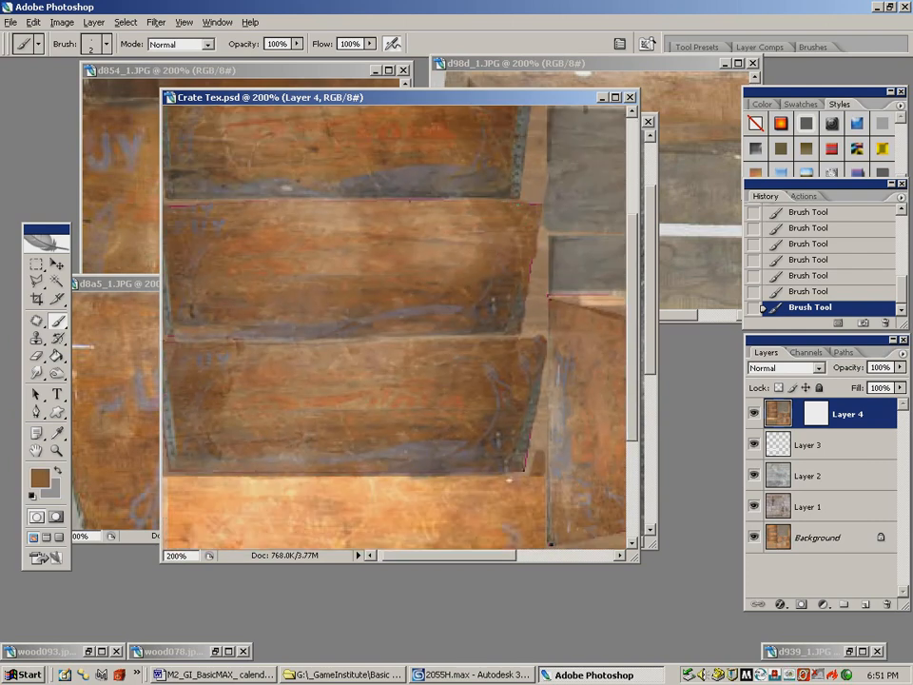
pyautogui.keyDown('alt'); pyautogui.click(428, 200); pyautogui.keyUp('alt')
# Cover the red marks at the third panel's left corners and along the seam with the fourth panel, using sampled colours
pyautogui.moveTo(215, 227); pyautogui.dragTo(230, 235)
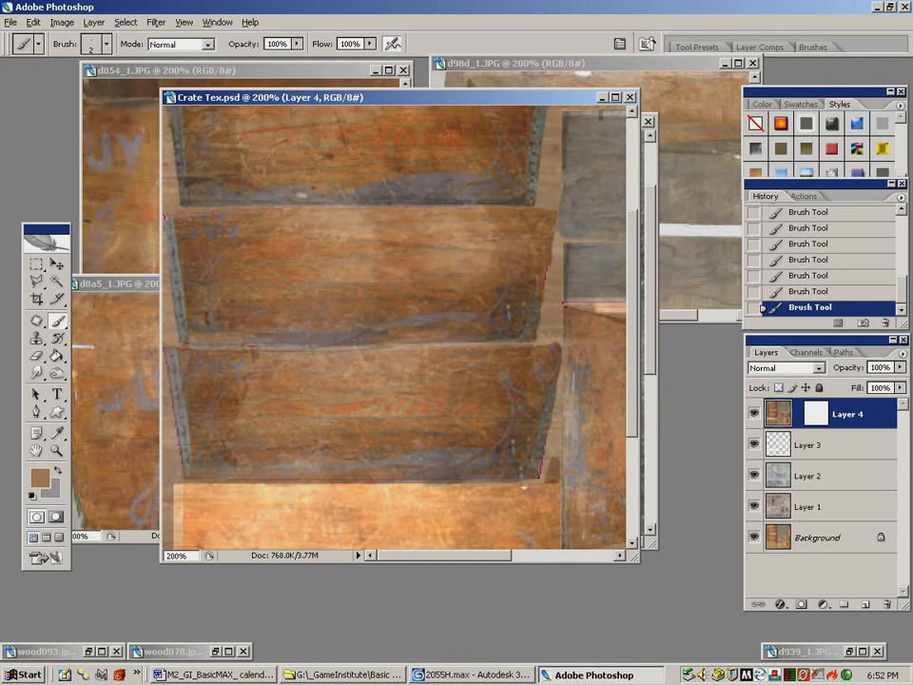
pyautogui.moveTo(202, 314); pyautogui.dragTo(194, 189)
pyautogui.keyDown('alt'); pyautogui.click(177, 217); pyautogui.keyUp('alt')
pyautogui.keyDown('alt'); pyautogui.click(187, 226); pyautogui.keyUp('alt')
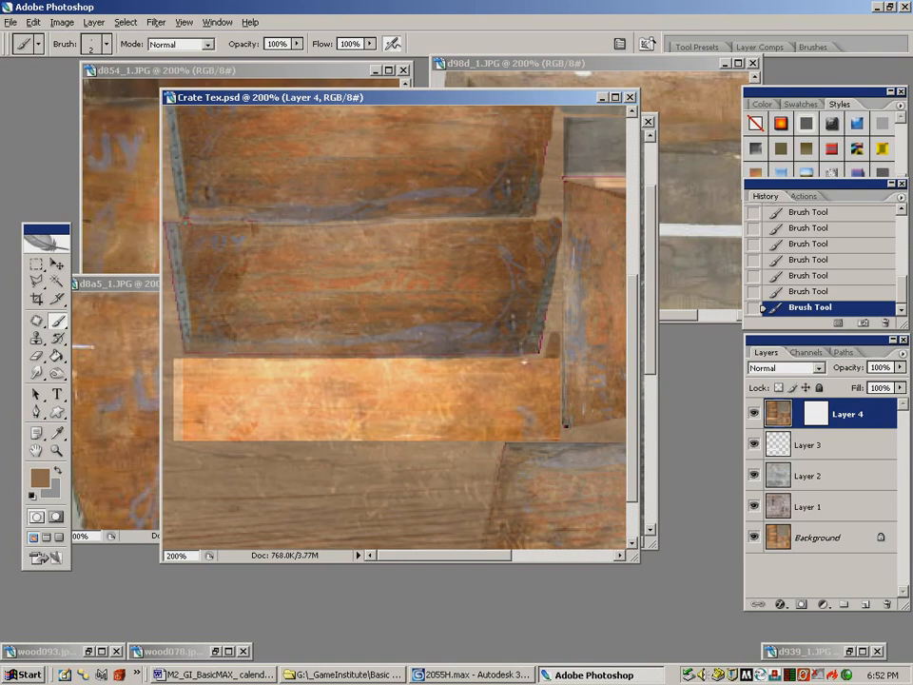
pyautogui.keyDown('alt'); pyautogui.click(185, 162); pyautogui.keyUp('alt')
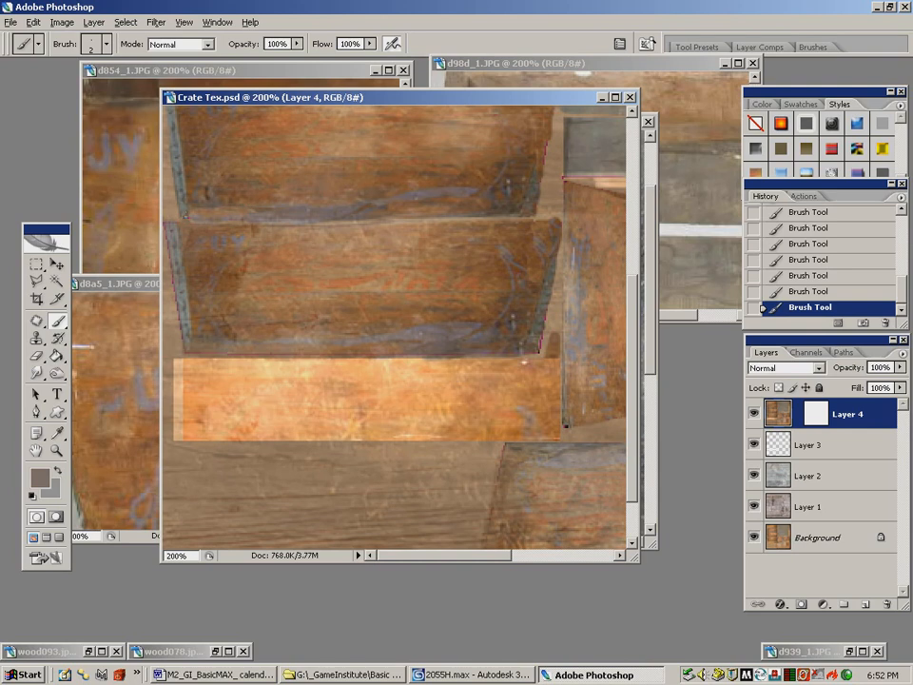
# Cover the red outline along the fourth panel's left, lower and right edges with colours sampled from the adjoining texture
pyautogui.keyDown('alt'); pyautogui.click(128, 169); pyautogui.keyUp('alt')
pyautogui.keyDown('alt'); pyautogui.click(171, 229); pyautogui.keyUp('alt')
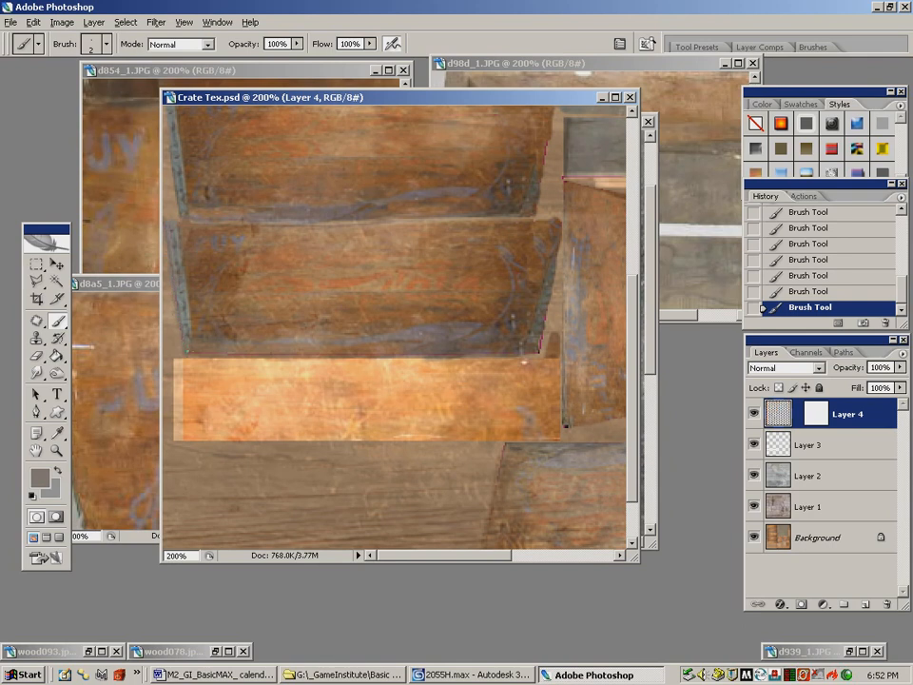
pyautogui.keyDown('alt'); pyautogui.click(200, 342); pyautogui.keyUp('alt')
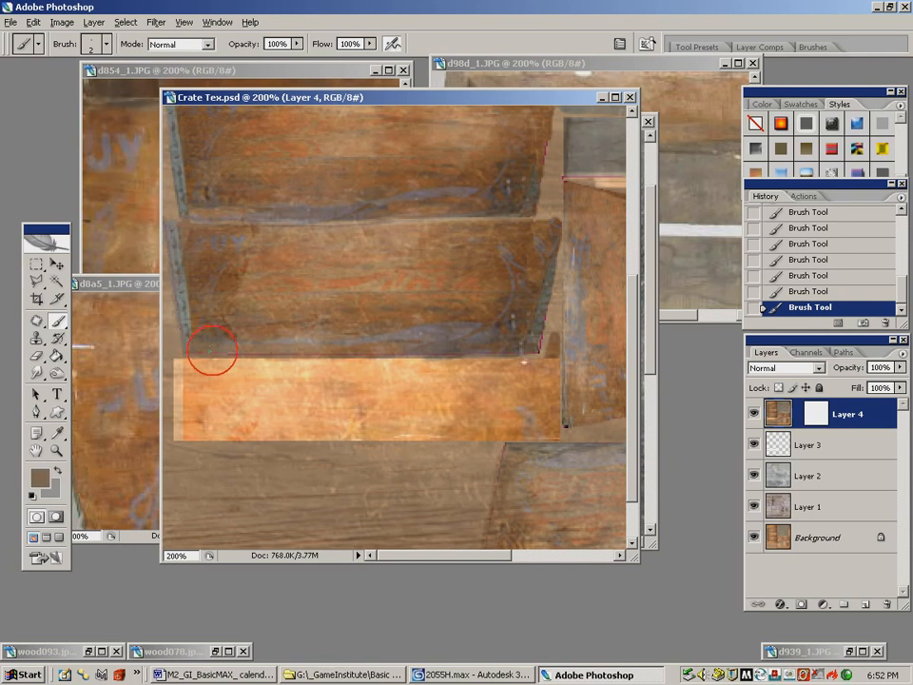
pyautogui.rightClick(219, 348)
pyautogui.click(417, 362)
pyautogui.keyDown('alt'); pyautogui.click(223, 355); pyautogui.keyUp('alt')
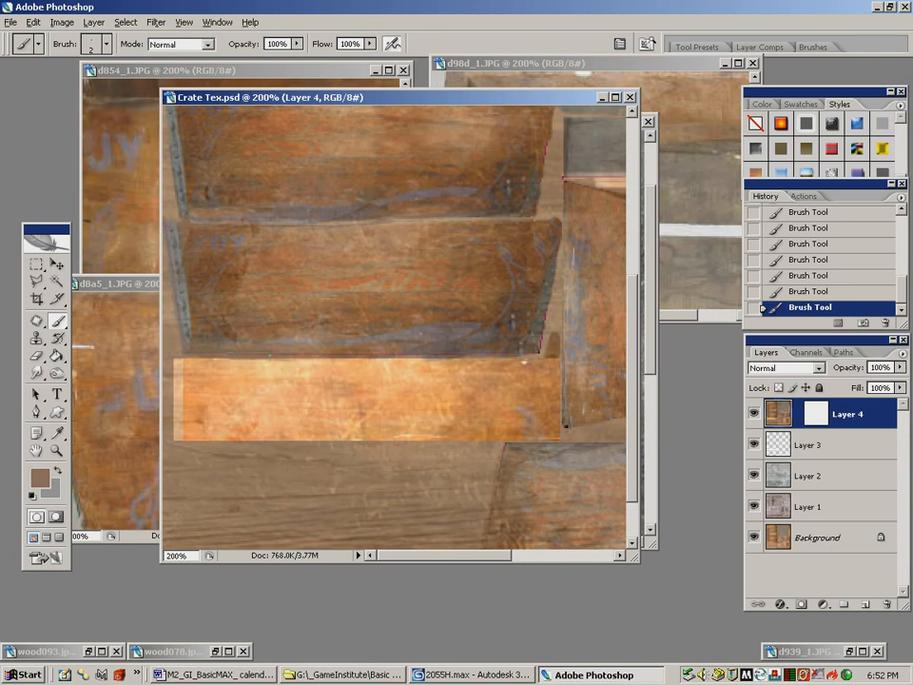
pyautogui.keyDown('alt'); pyautogui.click(534, 339); pyautogui.keyUp('alt')
pyautogui.click(528, 349)
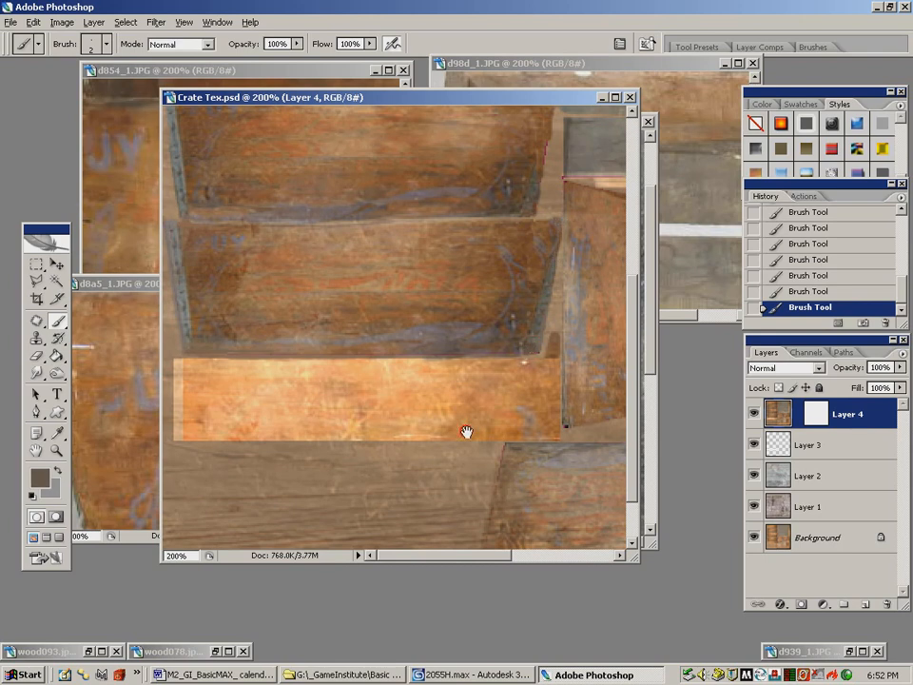
# Paint out the red marks at the vertical panel's upper left corner and on the third panel's right edge with sampled colours
pyautogui.moveTo(470, 429); pyautogui.dragTo(463, 361)
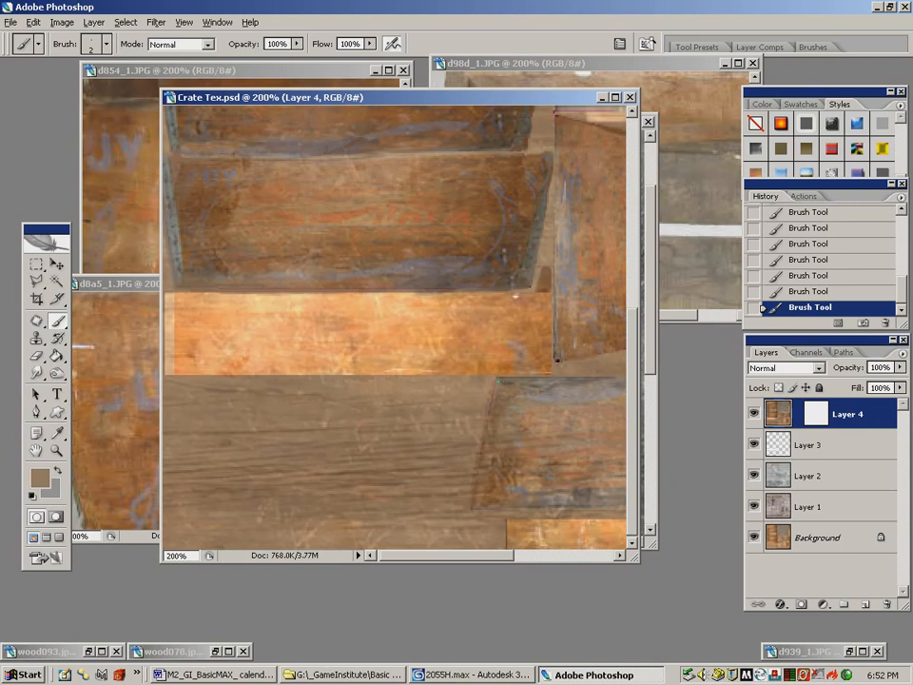
pyautogui.moveTo(524, 297); pyautogui.dragTo(379, 410)
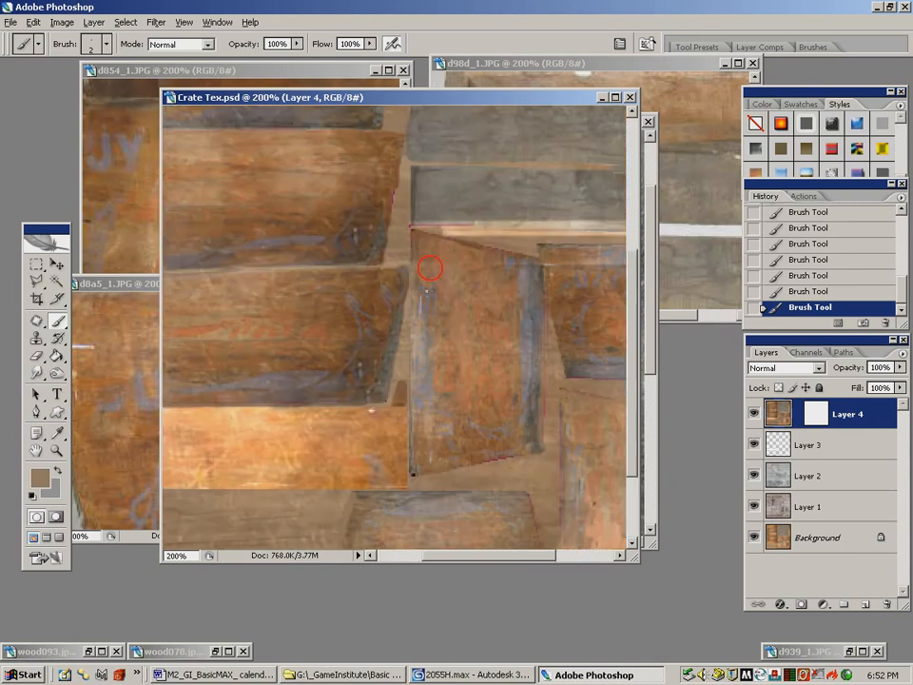
pyautogui.keyDown('alt'); pyautogui.click(452, 247); pyautogui.keyUp('alt')
pyautogui.click(419, 230)
pyautogui.keyDown('alt'); pyautogui.click(440, 220); pyautogui.keyUp('alt')
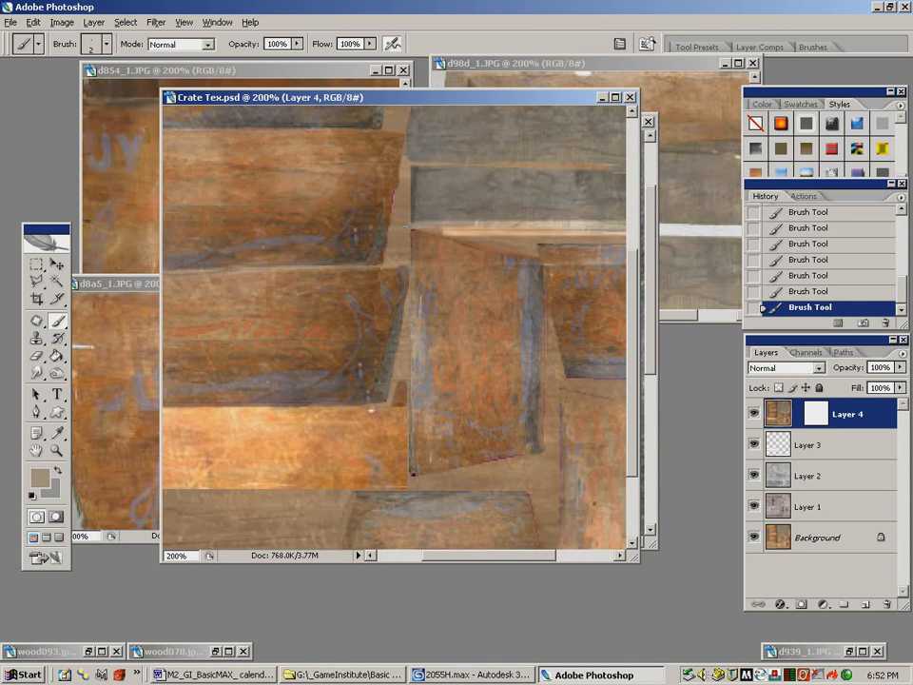
pyautogui.keyDown('alt'); pyautogui.click(399, 186); pyautogui.keyUp('alt')
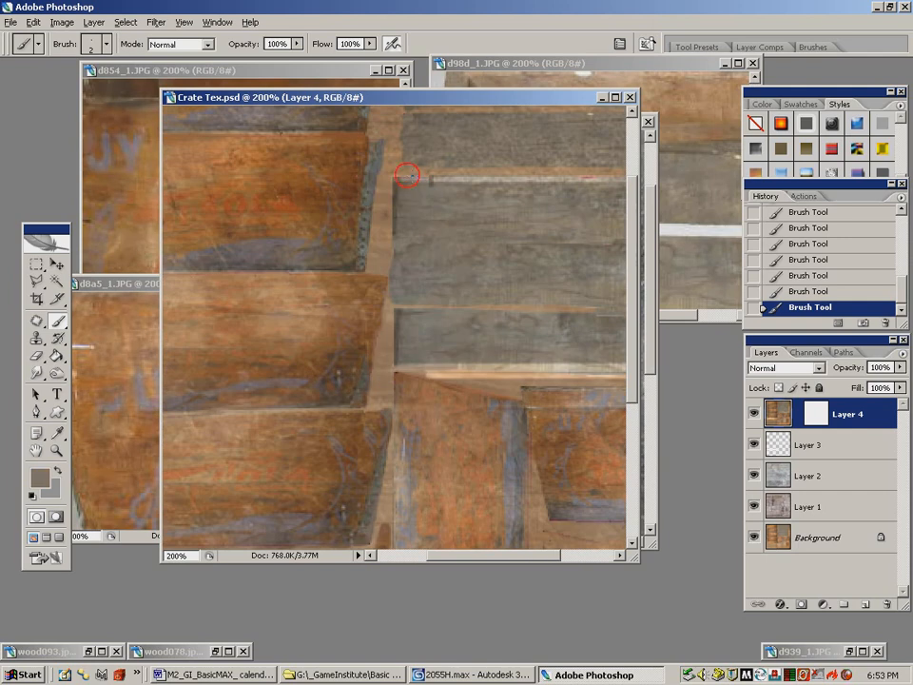
# Cover the red marks along the grey planks' seams and edges with colours sampled from the grey wood
pyautogui.rightClick(501, 178)
pyautogui.click(614, 200)
pyautogui.moveTo(613, 199); pyautogui.dragTo(436, 232)
pyautogui.keyDown('alt'); pyautogui.click(475, 209); pyautogui.keyUp('alt')
pyautogui.moveTo(542, 175); pyautogui.dragTo(564, 252)
pyautogui.keyDown('alt'); pyautogui.click(525, 204); pyautogui.keyUp('alt')
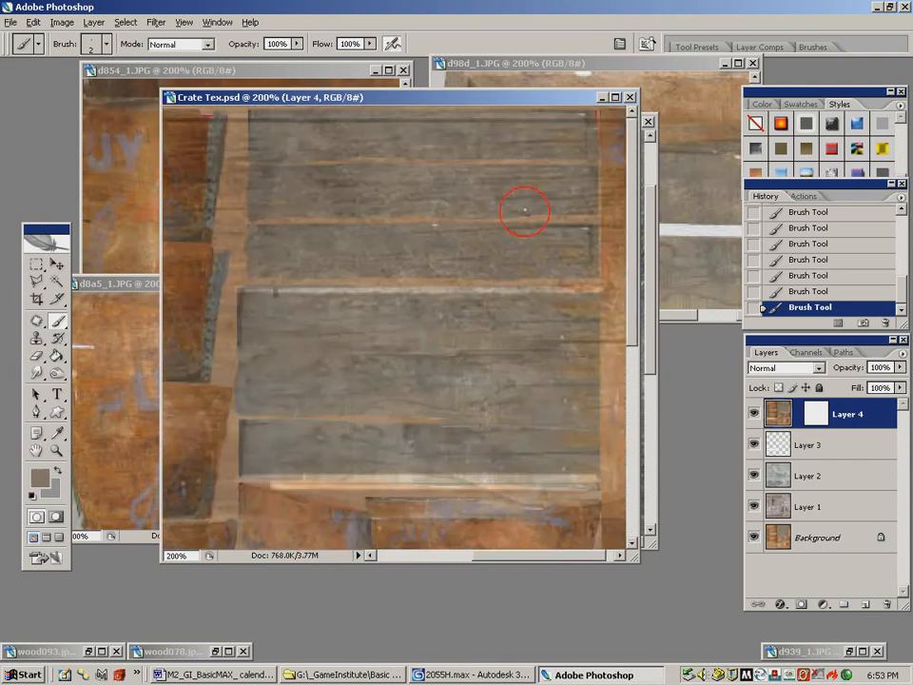
pyautogui.rightClick(521, 214)
pyautogui.click(379, 218)
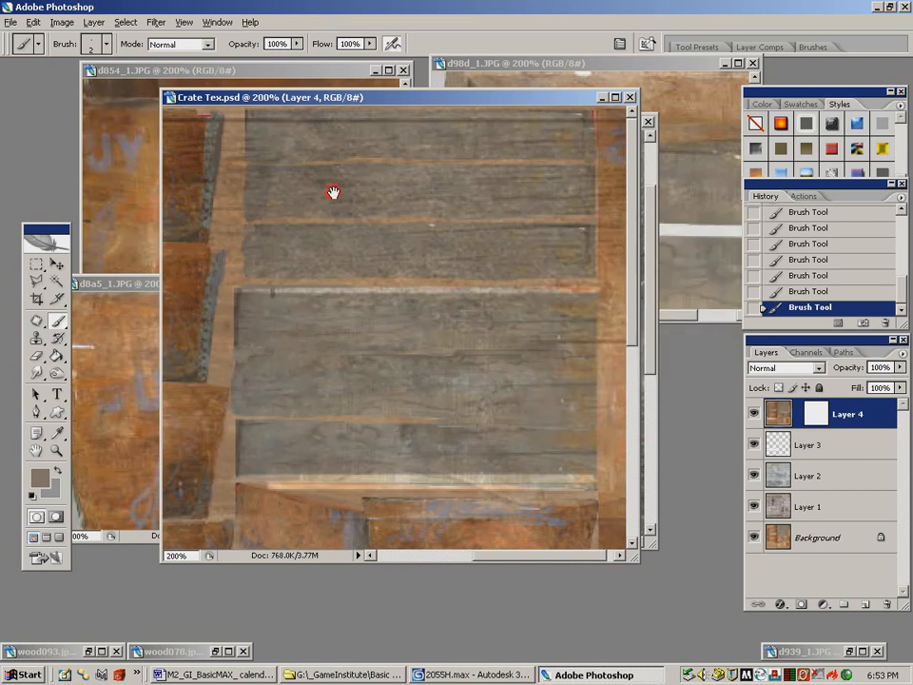
# Retouch the red line at the first panel's upper right corner with sampled brown wood and dark metal strip colours
pyautogui.moveTo(339, 187); pyautogui.dragTo(461, 191)
pyautogui.keyDown('alt'); pyautogui.click(323, 114); pyautogui.keyUp('alt')
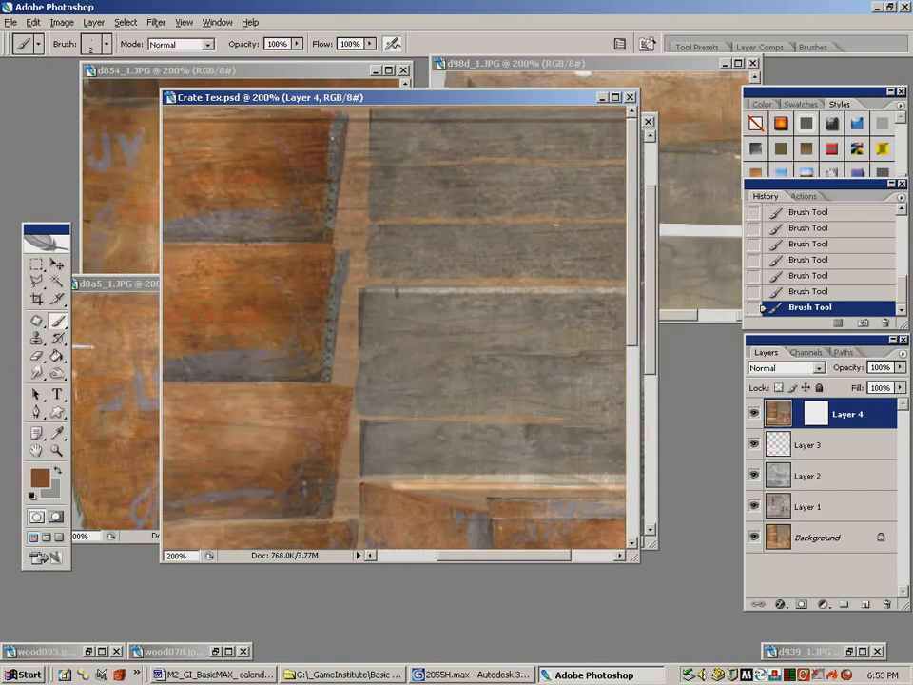
pyautogui.keyDown('alt'); pyautogui.click(328, 218); pyautogui.keyUp('alt')
# Add a new layer above Layer 4 and set its blending mode to Color Dodge
pyautogui.moveTo(367, 435); pyautogui.dragTo(403, 296)
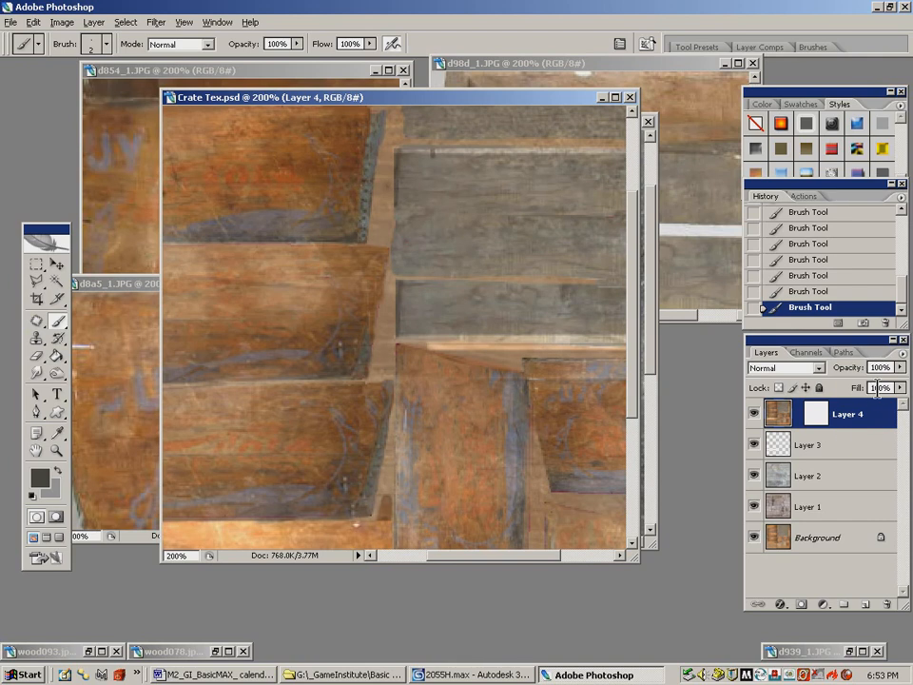
pyautogui.click(902, 358)
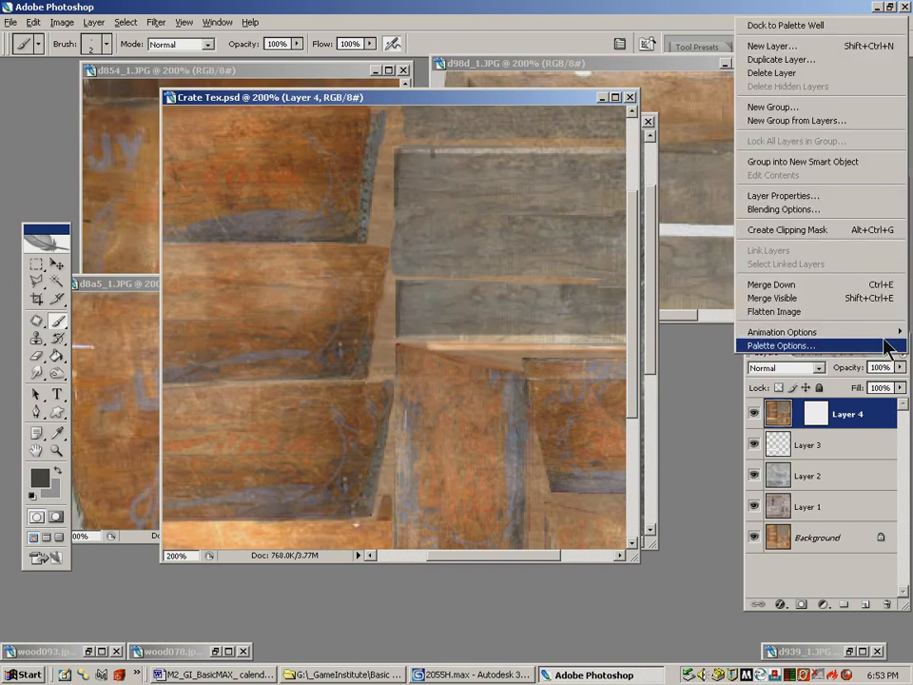
pyautogui.click(772, 45)
pyautogui.click(690, 117)
pyautogui.click(782, 367)
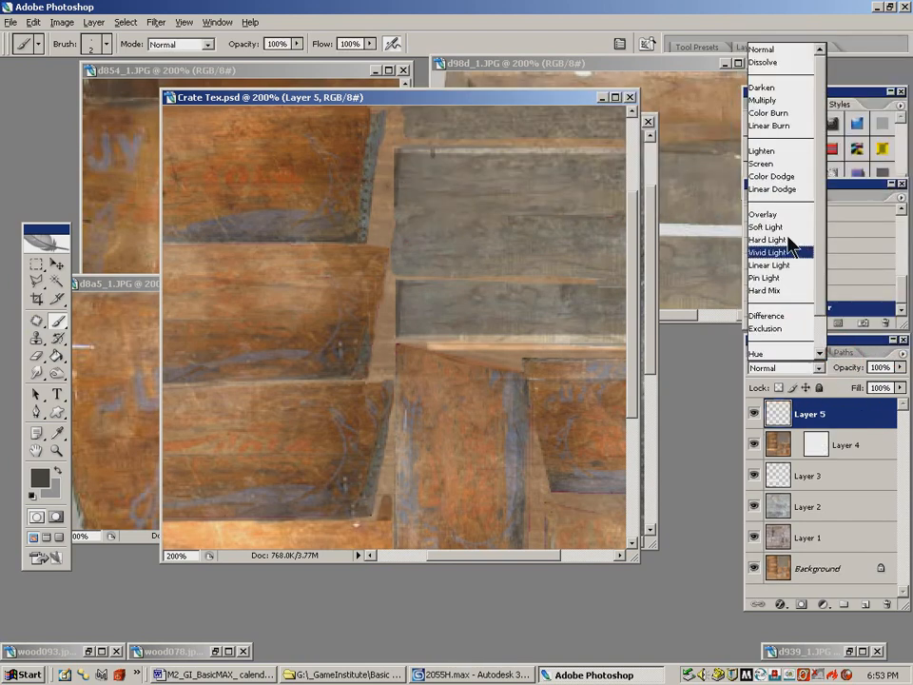
pyautogui.click(771, 176)
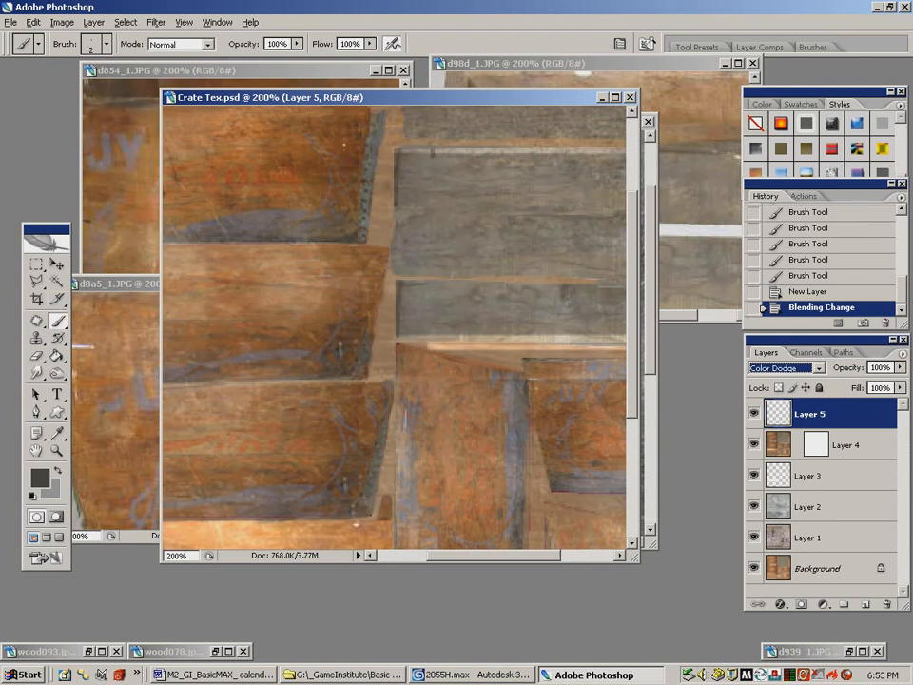
# Paint a near-white highlight down the second panel's right metal strip and reduce the layer's fill to 43%
pyautogui.click(372, 117)
pyautogui.click(371, 119)
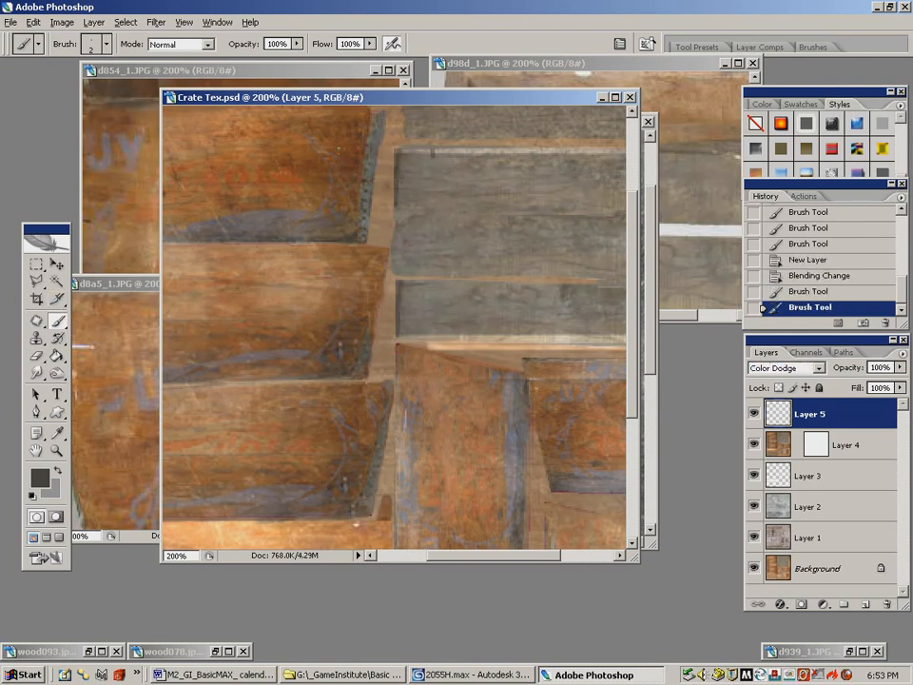
pyautogui.click(53, 472)
pyautogui.click(203, 409)
pyautogui.click(587, 381)
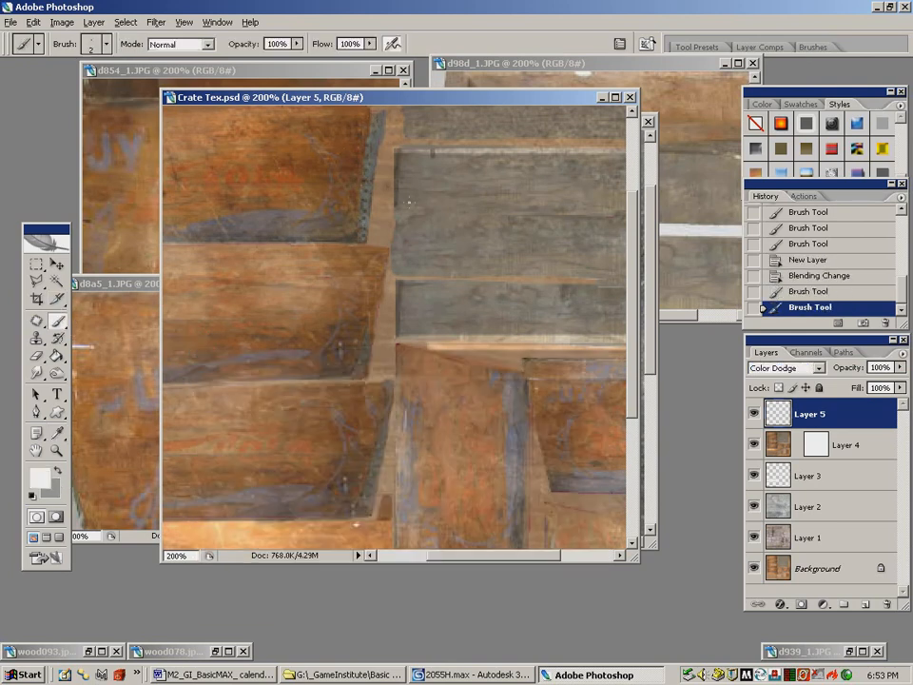
pyautogui.moveTo(371, 116); pyautogui.dragTo(368, 133)
pyautogui.click(425, 306)
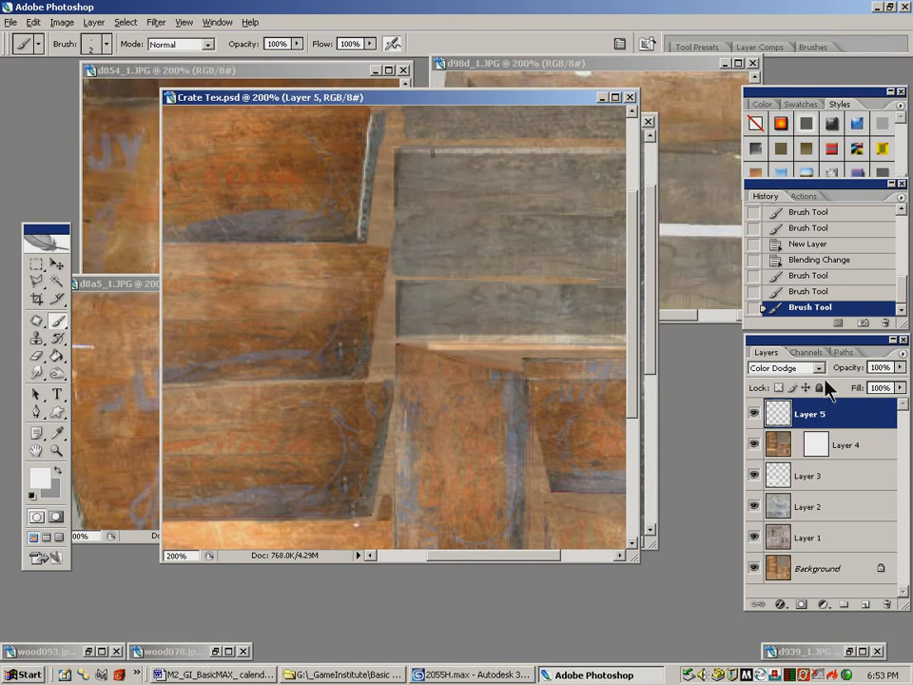
pyautogui.moveTo(900, 387); pyautogui.dragTo(850, 413)
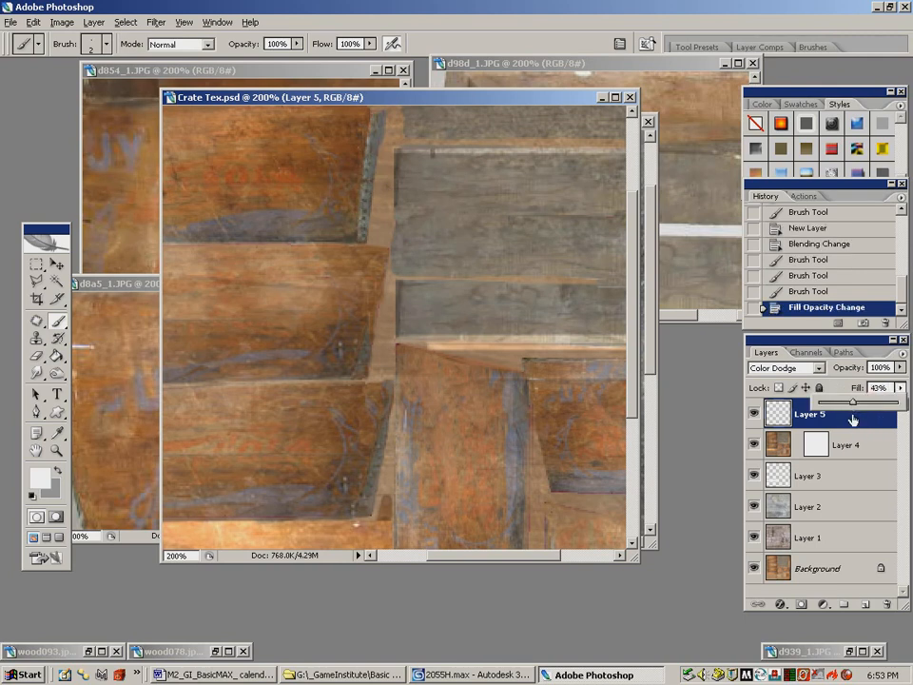
# Paint near-white highlights along the right edges of the first, third and fourth panels
pyautogui.moveTo(376, 213); pyautogui.dragTo(526, 215)
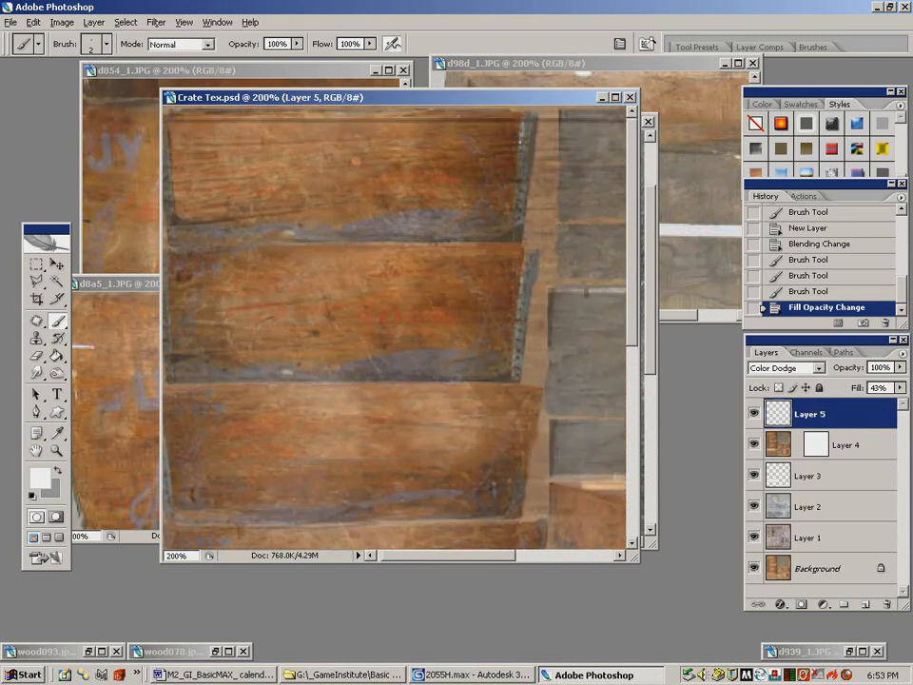
pyautogui.click(517, 225)
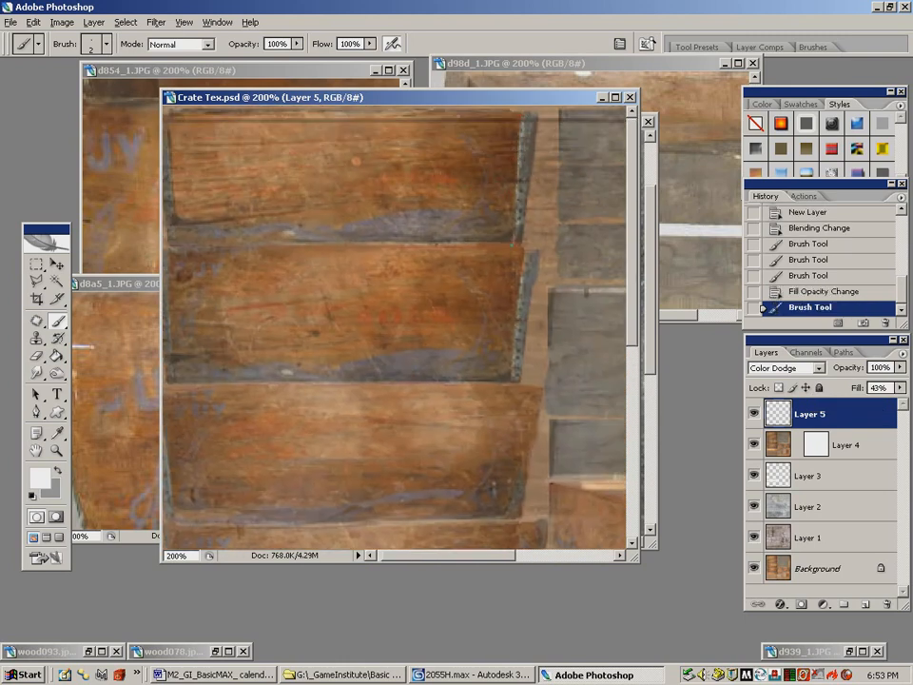
pyautogui.moveTo(452, 368); pyautogui.dragTo(433, 199)
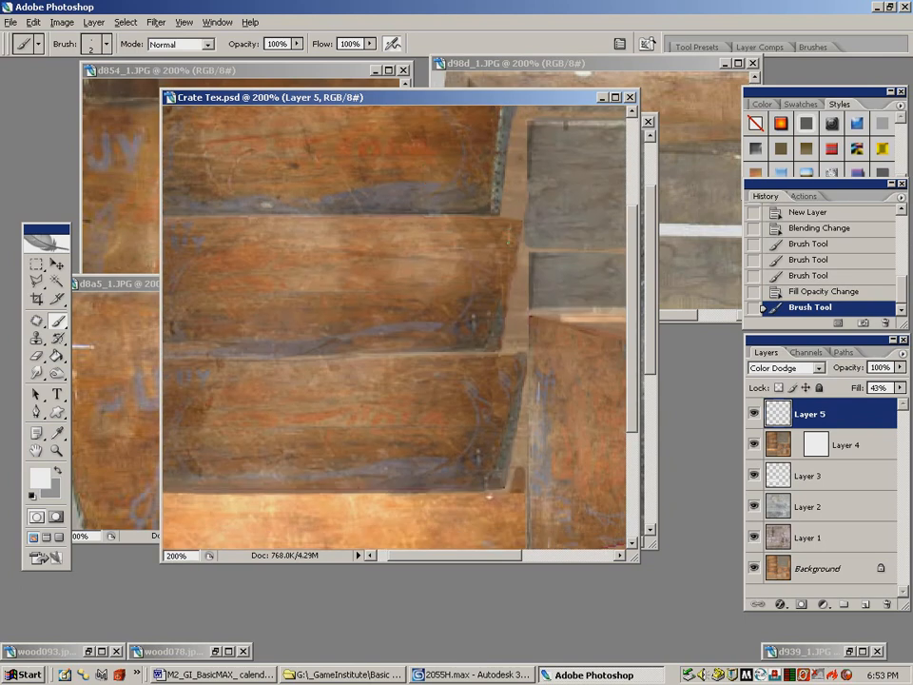
pyautogui.click(453, 424)
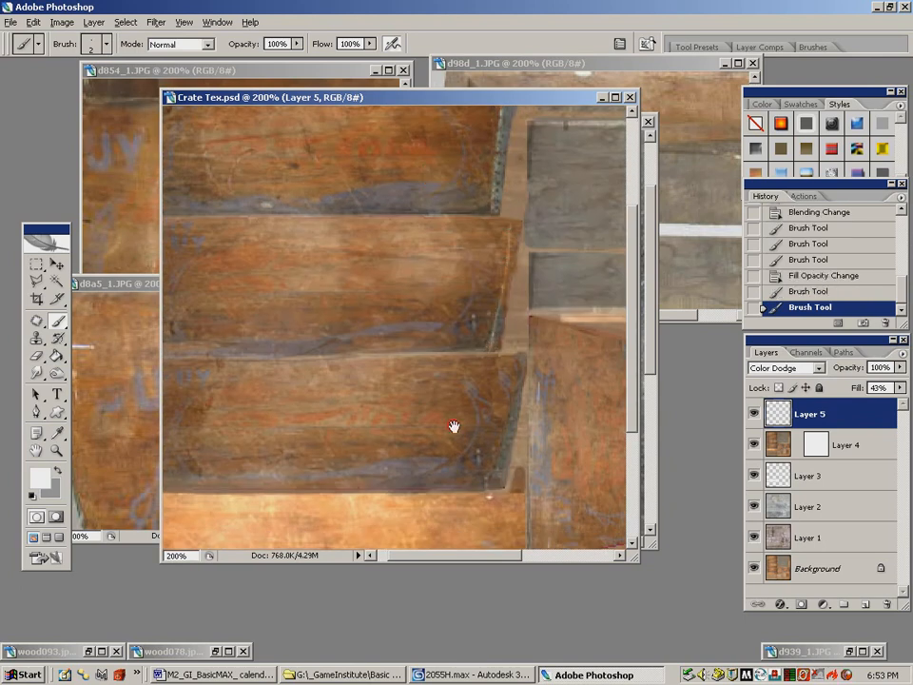
pyautogui.moveTo(452, 425); pyautogui.dragTo(438, 274)
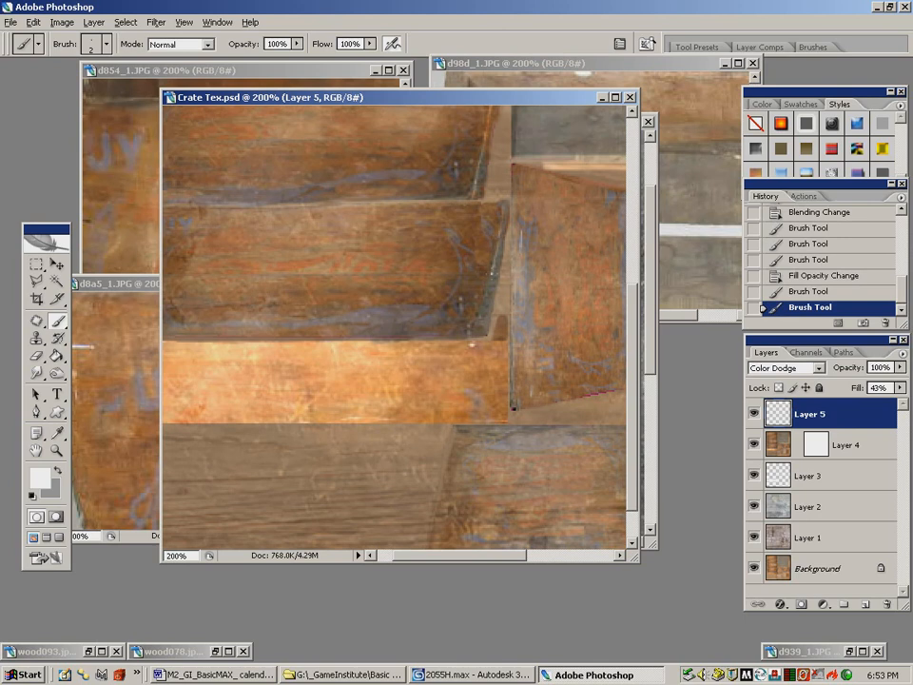
pyautogui.moveTo(482, 309); pyautogui.dragTo(478, 326)
# Paint near-white highlights down the left metal strips of the four stacked panels, from the fourth up to the first
pyautogui.moveTo(338, 250); pyautogui.dragTo(391, 259)
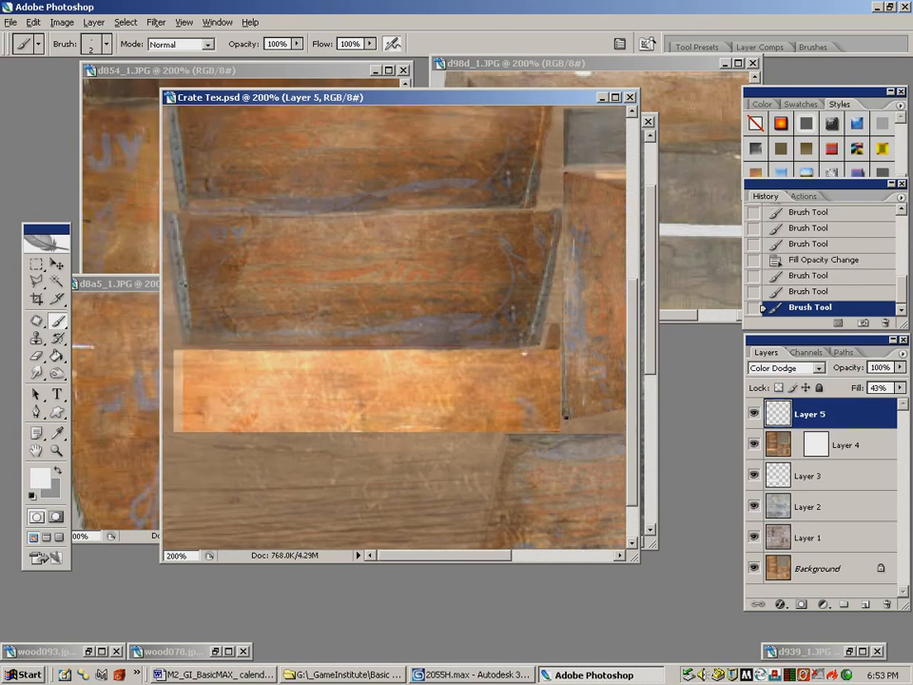
pyautogui.moveTo(268, 196); pyautogui.dragTo(267, 330)
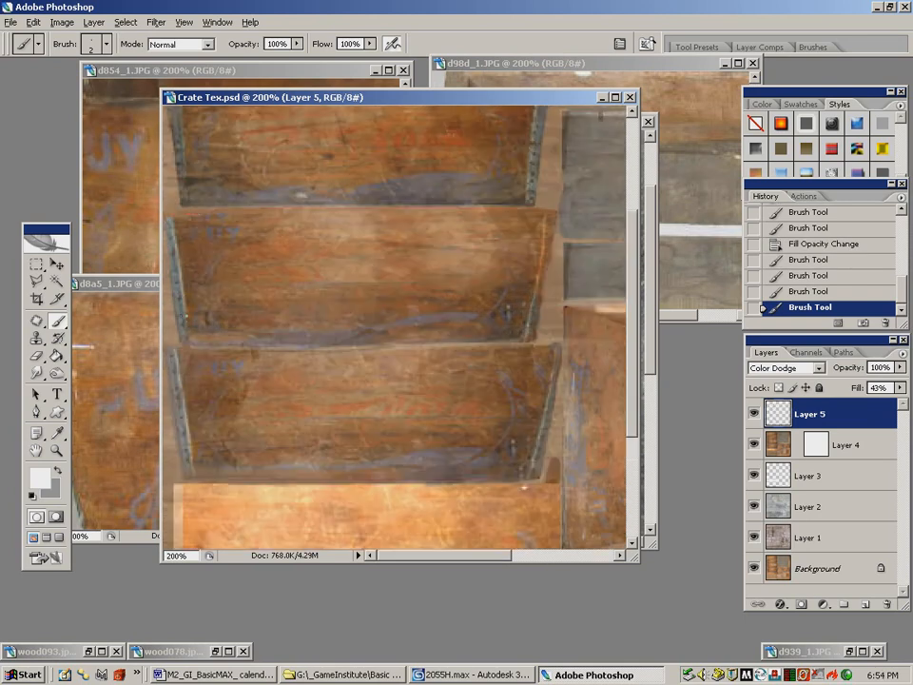
pyautogui.click(185, 313)
pyautogui.moveTo(224, 204); pyautogui.dragTo(225, 302)
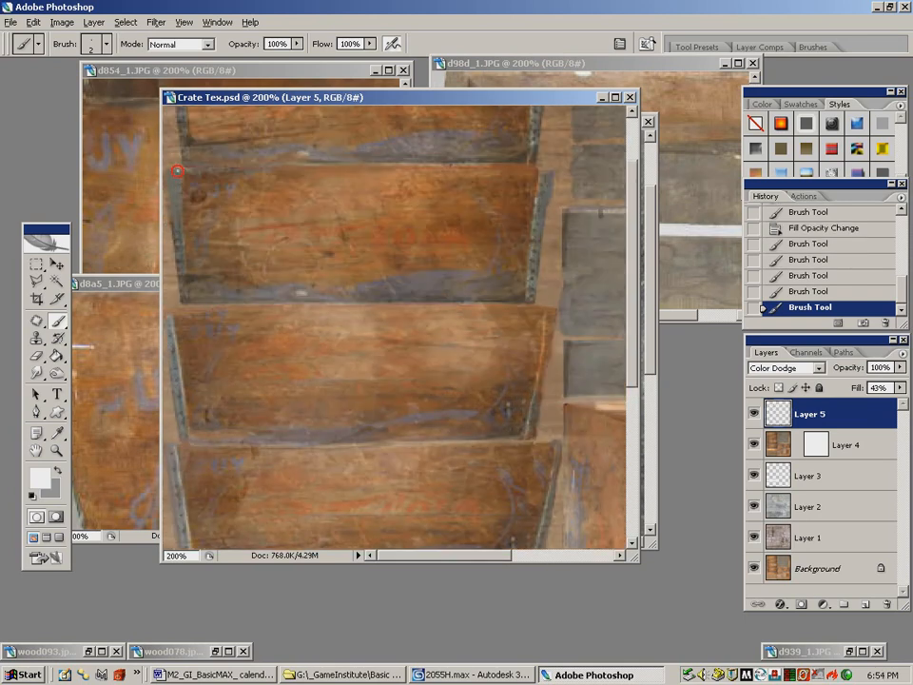
pyautogui.click(187, 283)
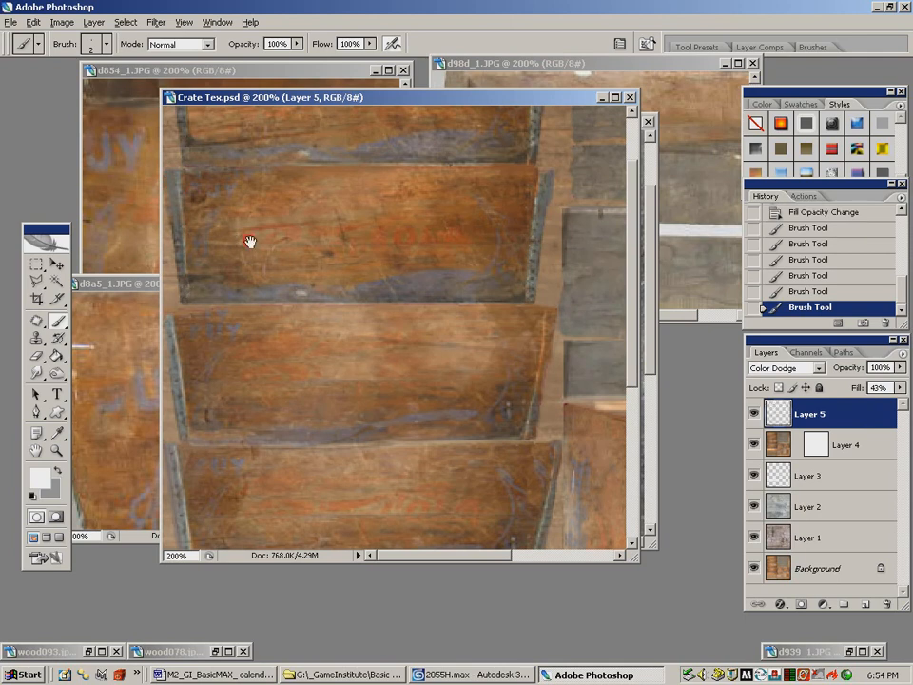
pyautogui.moveTo(216, 205); pyautogui.dragTo(216, 287)
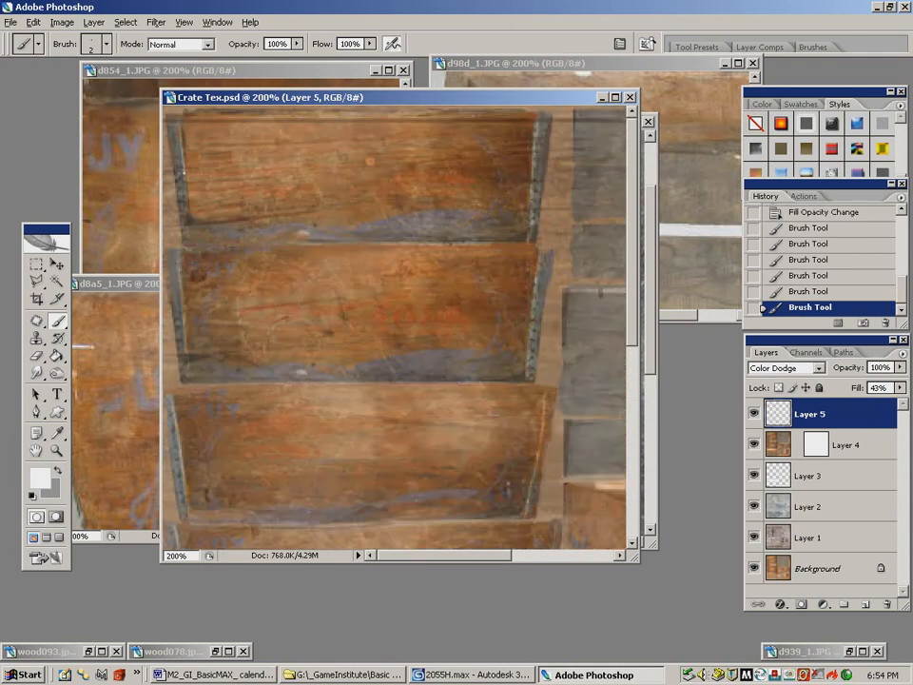
pyautogui.click(187, 246)
# Paint a wavy light scratch across the upper right part of the large grey plank section
pyautogui.moveTo(431, 304); pyautogui.dragTo(278, 302)
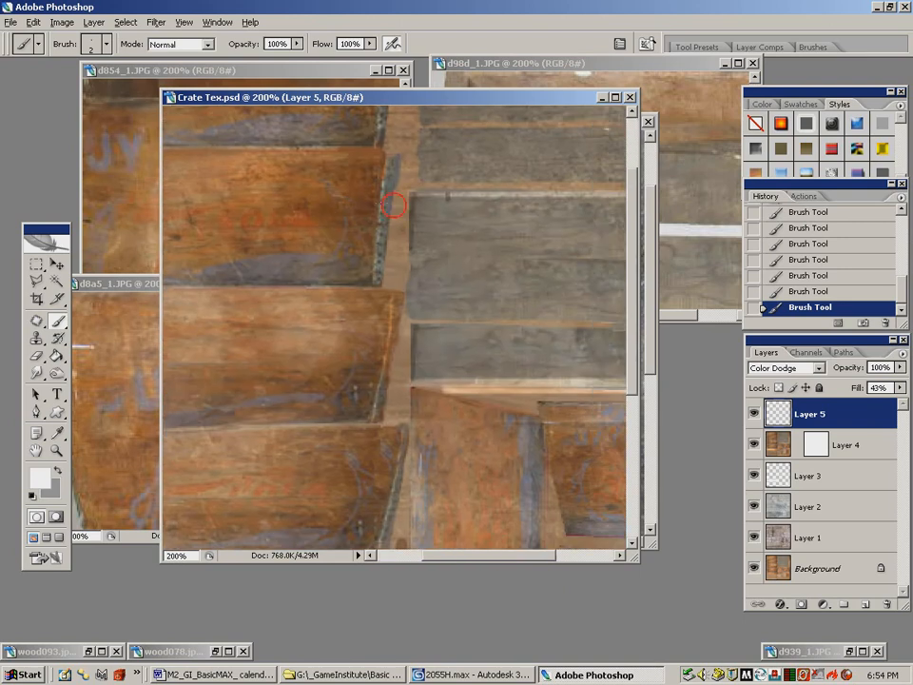
pyautogui.moveTo(410, 281); pyautogui.dragTo(248, 230)
pyautogui.moveTo(455, 203); pyautogui.dragTo(369, 222)
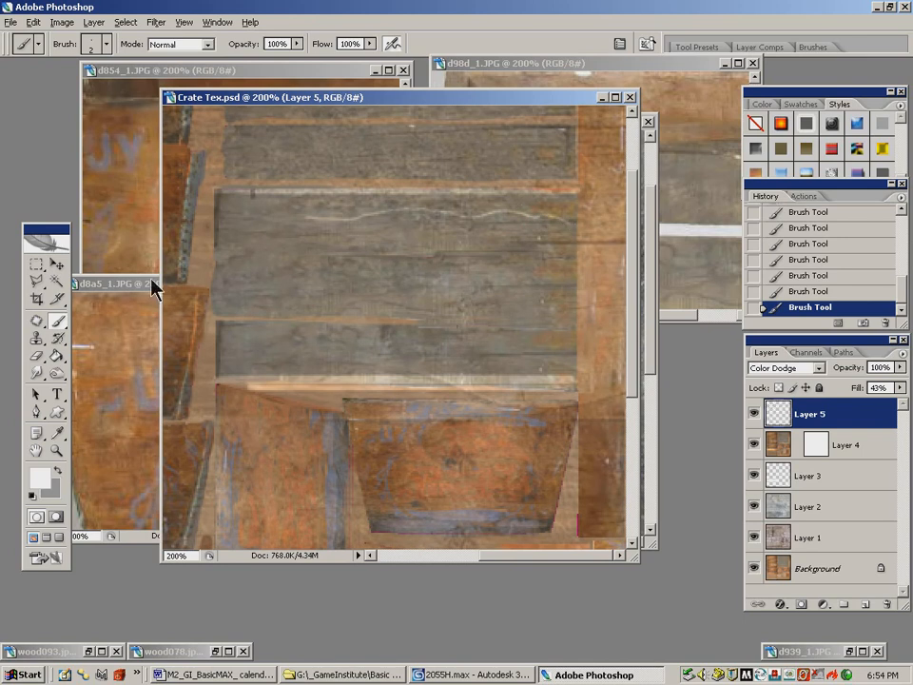
# Add a new layer in Normal mode above the Color Dodge highlight layer
pyautogui.click(900, 352)
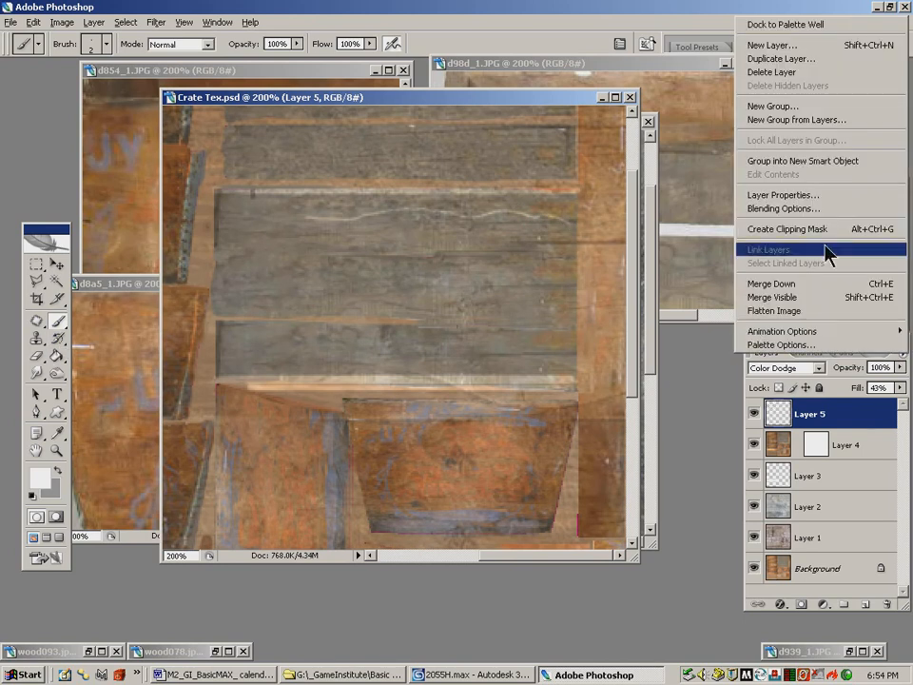
pyautogui.click(802, 45)
pyautogui.click(685, 118)
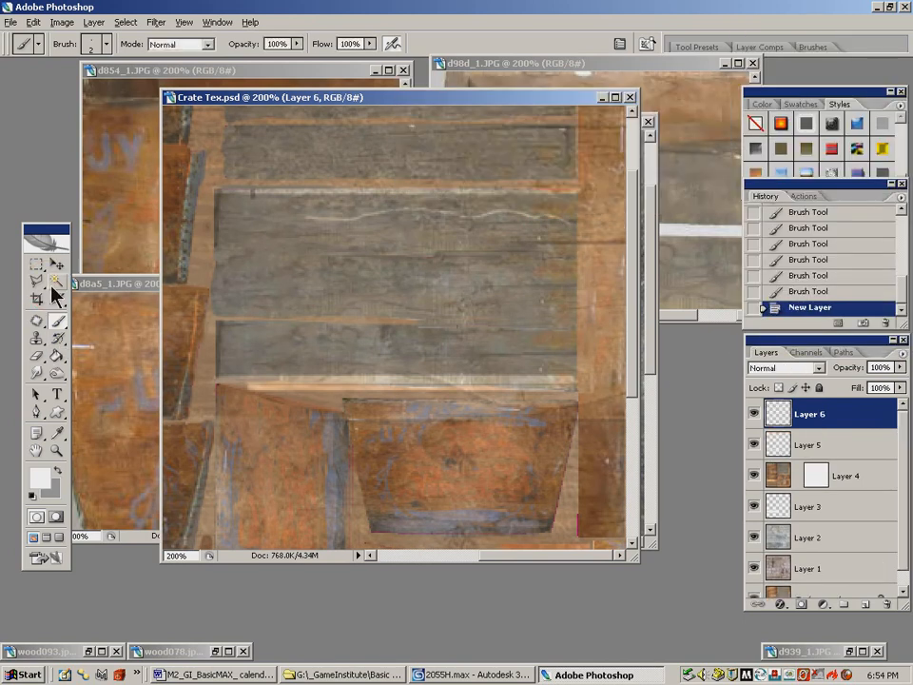
# Set the foreground color to near-black and paint a thin shadow line along the wavy light scratch on the large grey plank section
pyautogui.click(40, 475)
pyautogui.moveTo(210, 532); pyautogui.dragTo(210, 608)
pyautogui.click(555, 382)
pyautogui.click(304, 215)
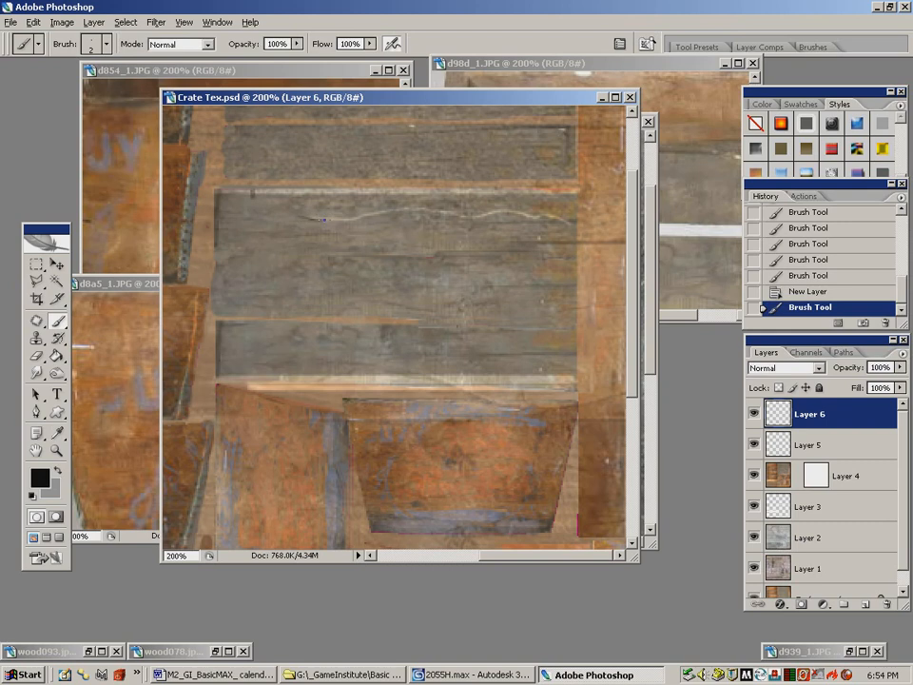
pyautogui.click(385, 211)
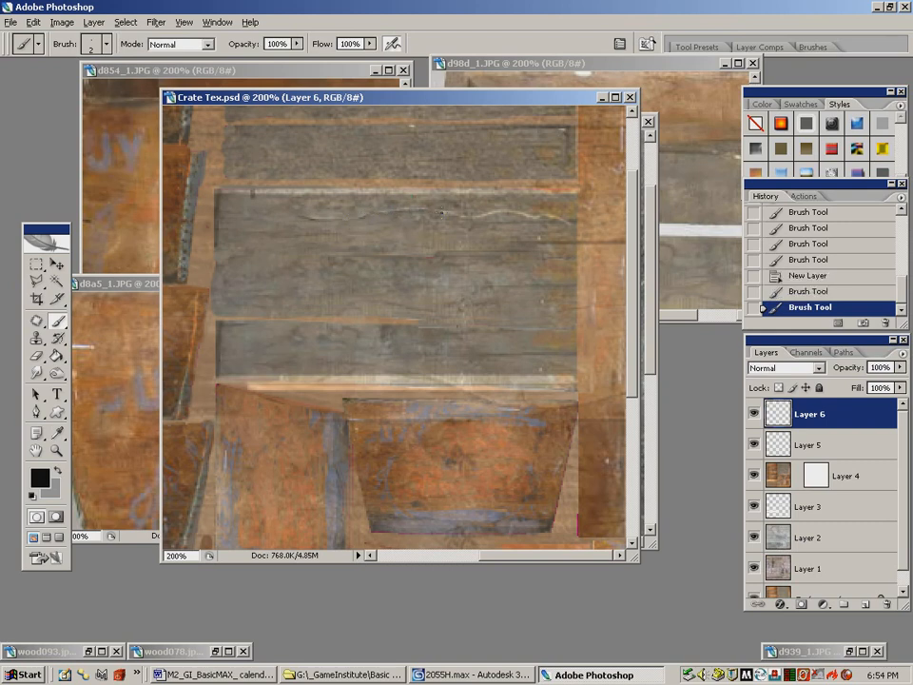
pyautogui.click(471, 219)
pyautogui.click(475, 220)
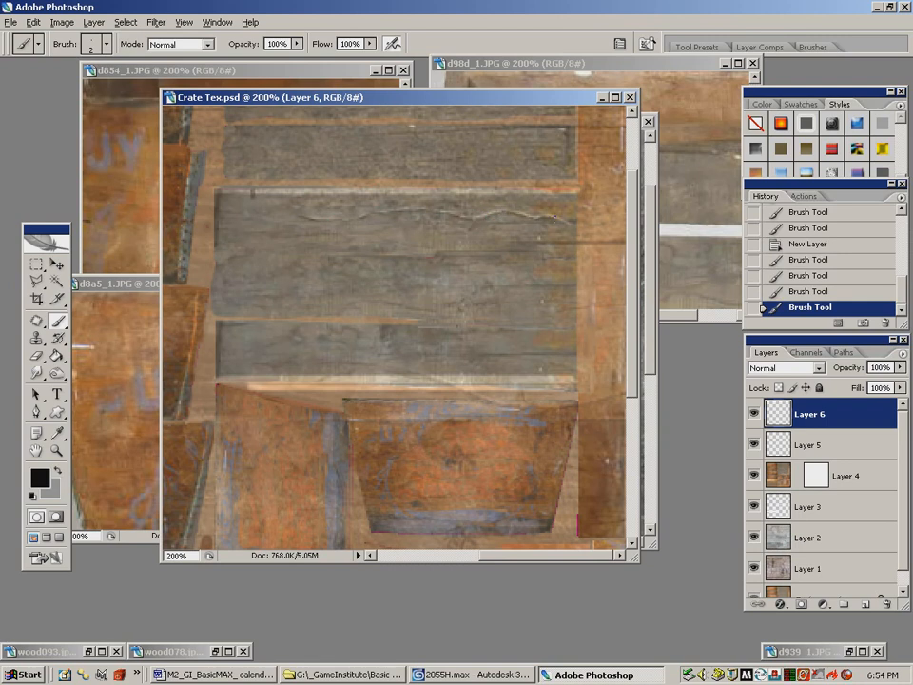
# Paint near-black shadow lines along the inner edges of the right metal strips on the second and first stacked panels
pyautogui.moveTo(448, 286)
pyautogui.mouseDown()
pyautogui.moveTo(499, 271)
pyautogui.moveTo(429, 253)
pyautogui.mouseUp()
pyautogui.click(498, 144)
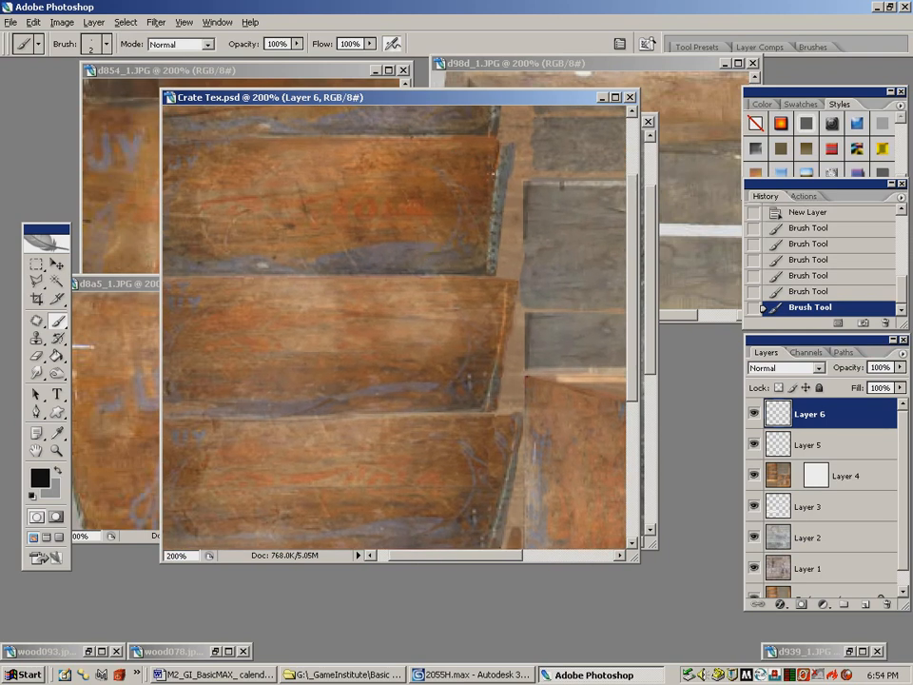
pyautogui.click(495, 169)
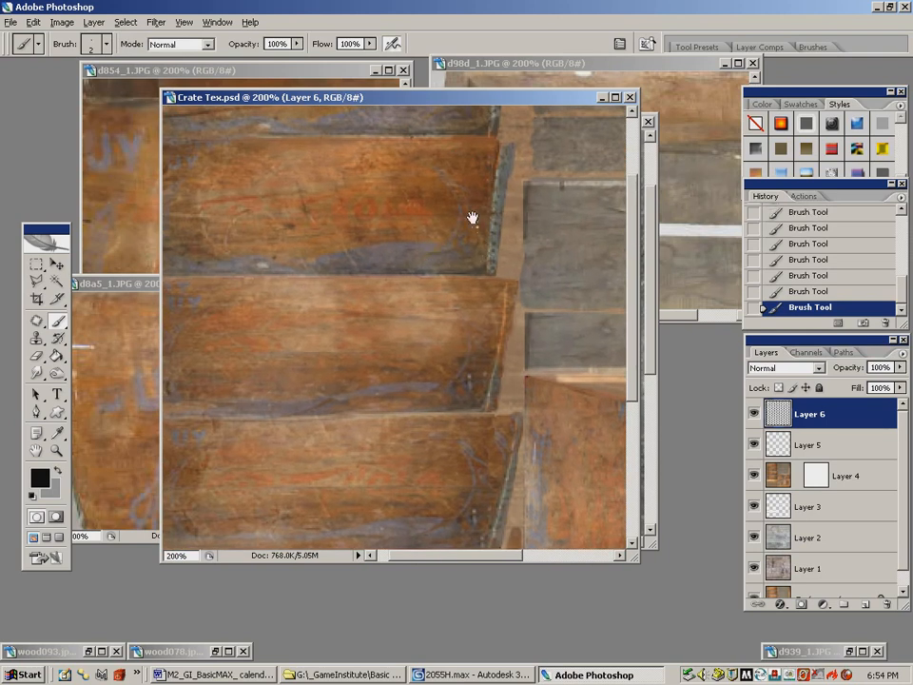
pyautogui.moveTo(473, 220); pyautogui.dragTo(465, 326)
pyautogui.click(491, 136)
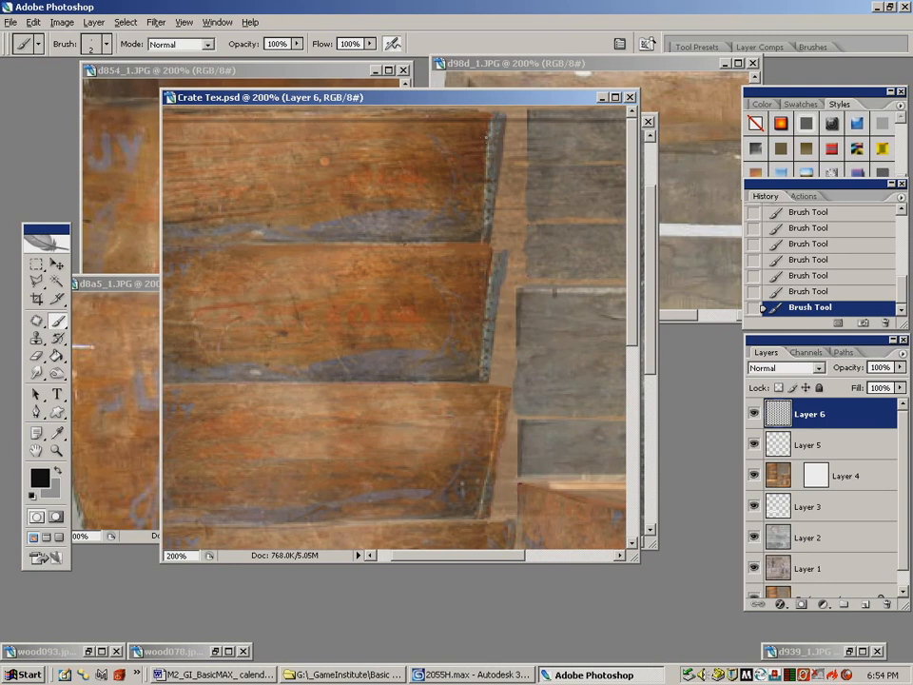
# Paint near-black shadow lines down the inner edges of the left metal strips of the stacked panels, from the first to the fourth
pyautogui.moveTo(384, 279); pyautogui.dragTo(430, 278)
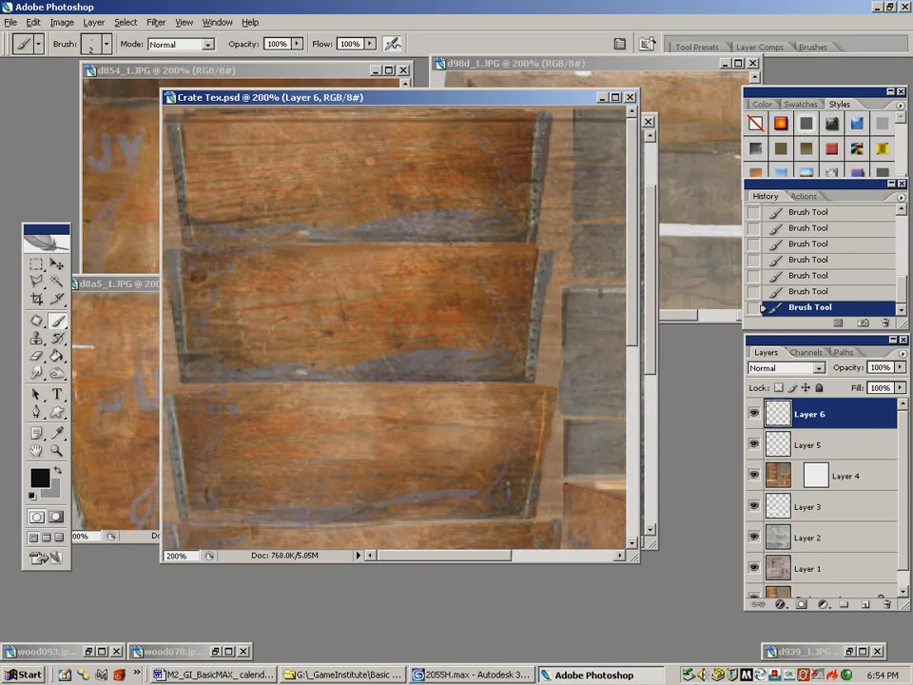
pyautogui.click(180, 122)
pyautogui.moveTo(228, 483); pyautogui.dragTo(220, 326)
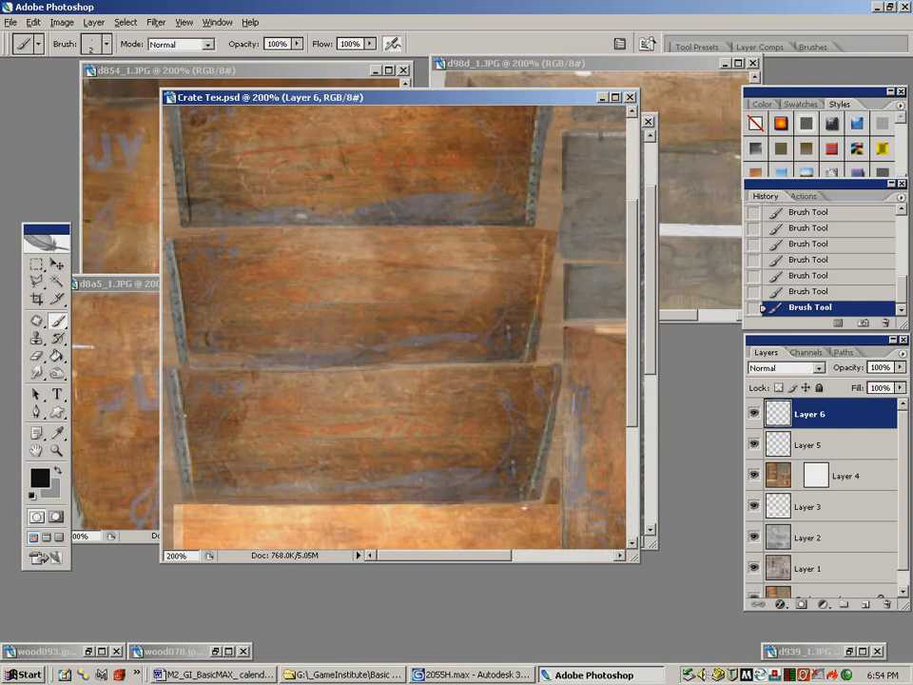
# Add a new layer in Normal mode above the shadow line layer
pyautogui.moveTo(252, 544); pyautogui.dragTo(293, 260)
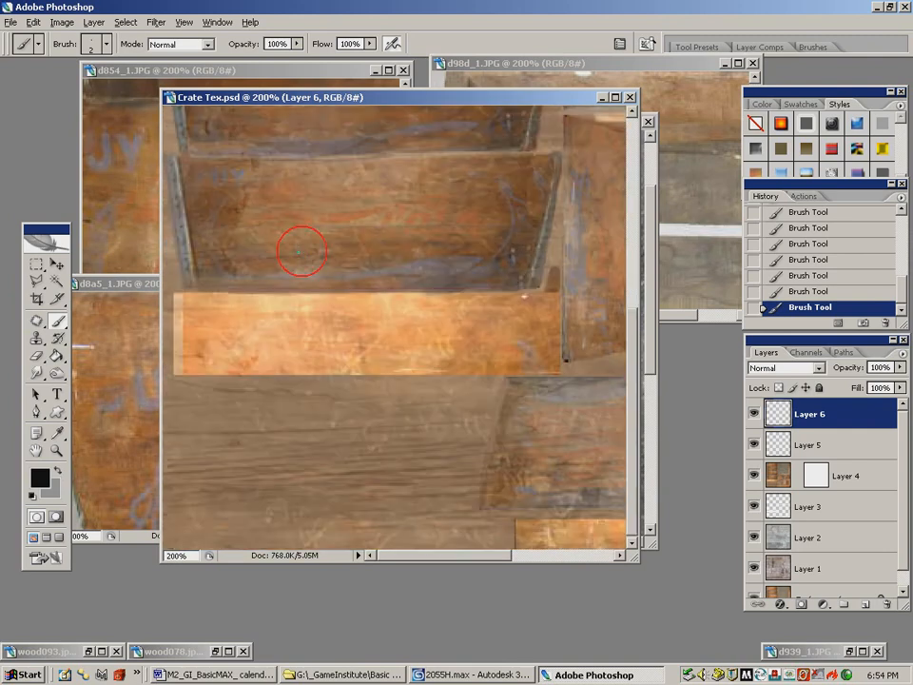
pyautogui.moveTo(487, 278); pyautogui.dragTo(243, 279)
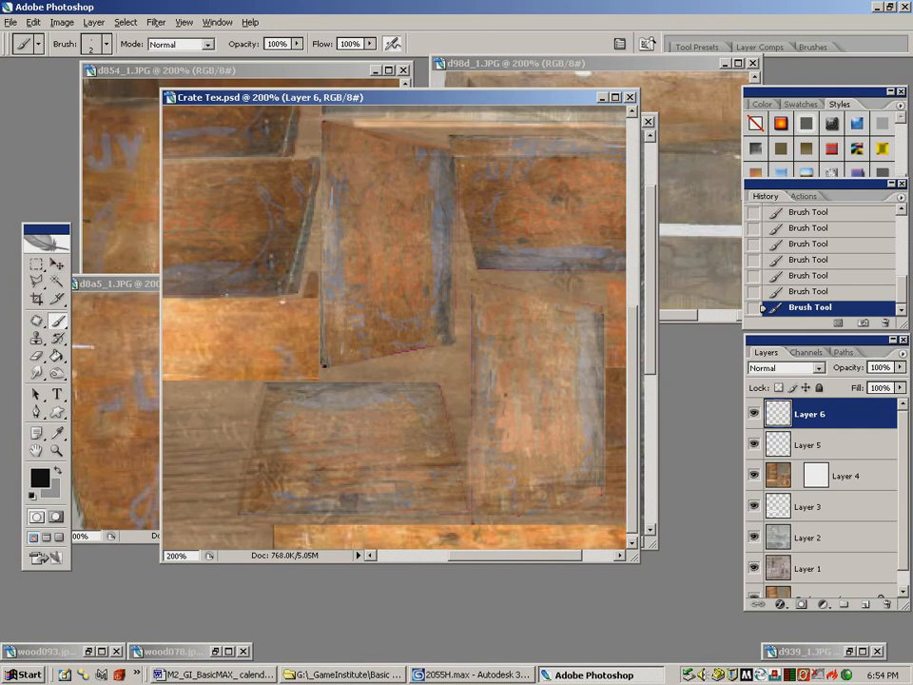
pyautogui.click(900, 352)
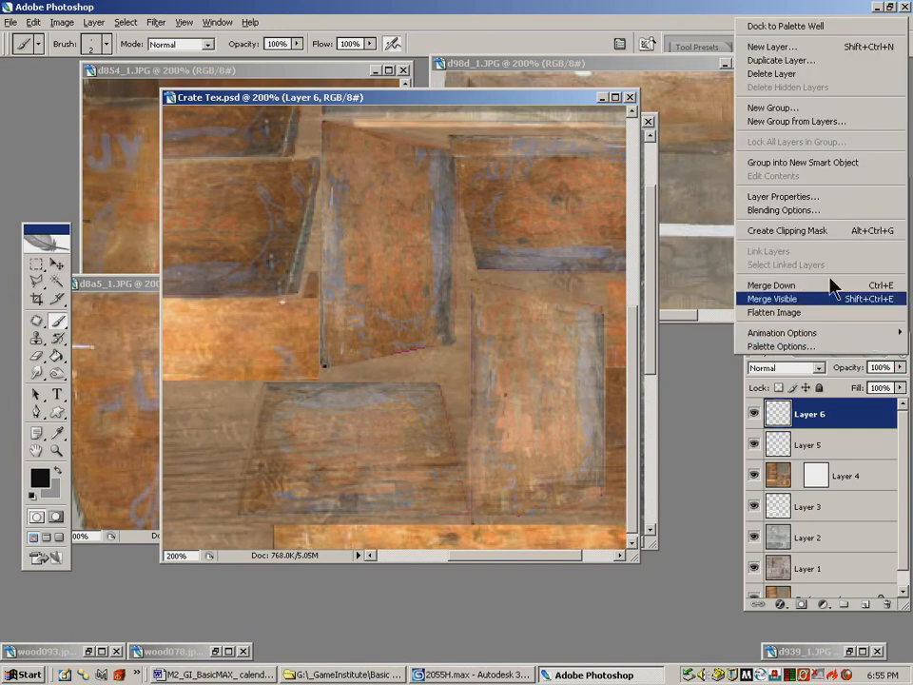
pyautogui.click(772, 46)
pyautogui.click(682, 126)
# Paint dark horizontal strokes across the middle of the tall narrow wooden panel and dark vertical strokes on the trapezoid panel below it
pyautogui.moveTo(364, 249)
pyautogui.mouseDown()
pyautogui.moveTo(336, 256)
pyautogui.moveTo(347, 227)
pyautogui.moveTo(383, 225)
pyautogui.moveTo(342, 241)
pyautogui.moveTo(376, 250)
pyautogui.mouseUp()
pyautogui.moveTo(323, 248); pyautogui.dragTo(363, 254)
pyautogui.moveTo(321, 261); pyautogui.dragTo(362, 266)
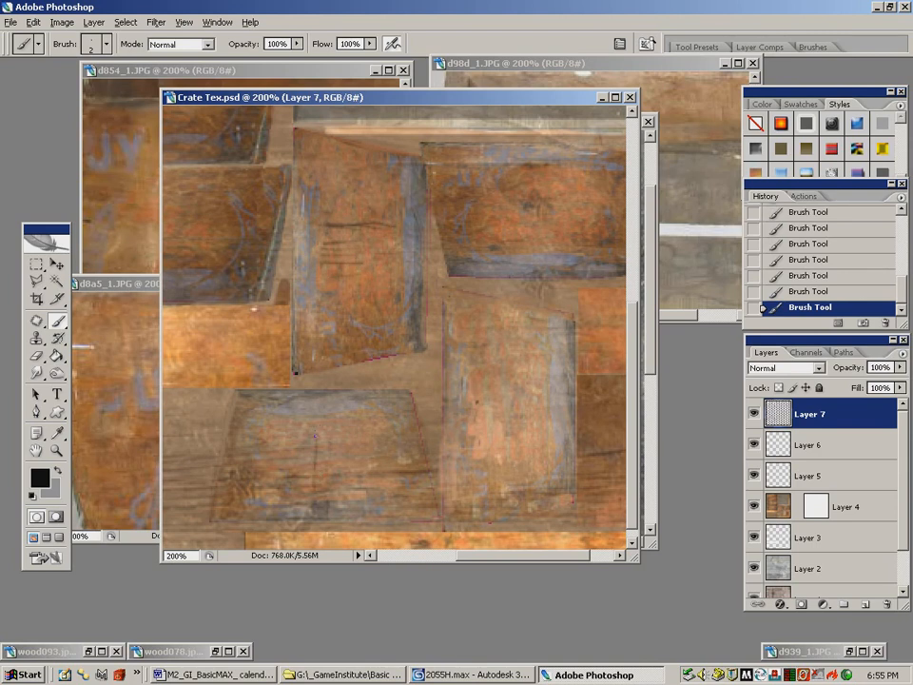
pyautogui.moveTo(327, 468); pyautogui.dragTo(330, 445)
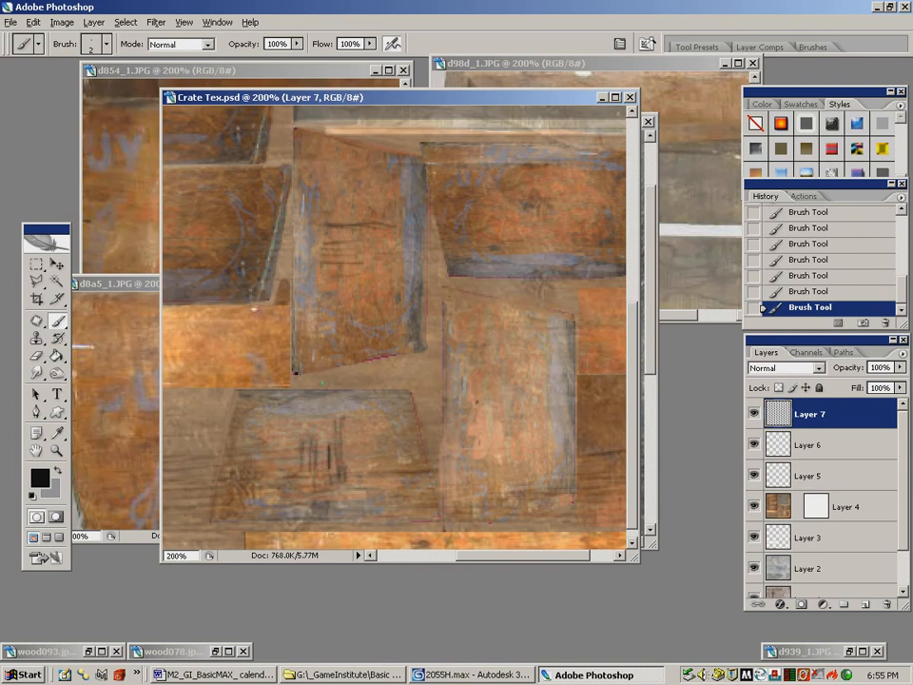
# Scribble dark vertical strokes at the left and right ends of the large grey plank section
pyautogui.moveTo(522, 240); pyautogui.dragTo(569, 330)
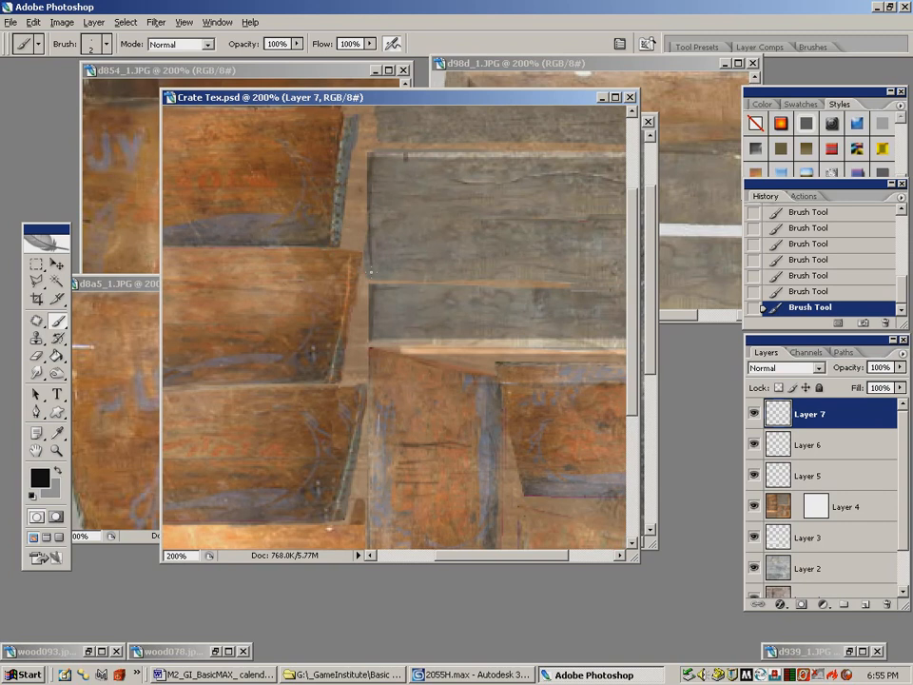
pyautogui.moveTo(418, 293); pyautogui.dragTo(298, 242)
pyautogui.moveTo(608, 217); pyautogui.dragTo(601, 193)
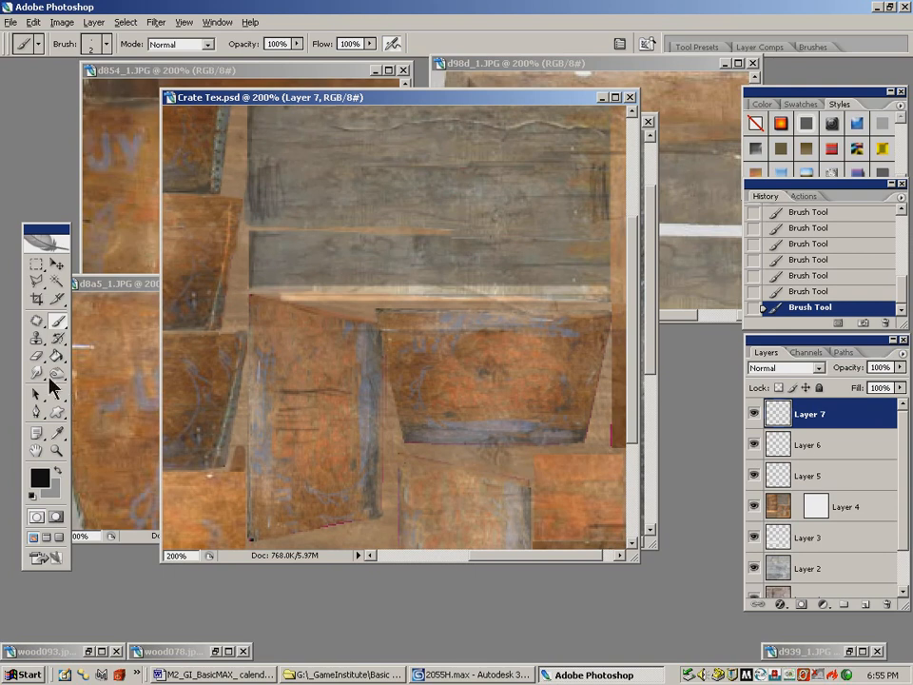
# Smudge the dark strokes on the tall narrow panel, the trapezoid panel below it and both ends of the large grey plank section
pyautogui.click(37, 374)
pyautogui.moveTo(320, 407)
pyautogui.mouseDown()
pyautogui.moveTo(305, 398)
pyautogui.moveTo(338, 387)
pyautogui.mouseUp()
pyautogui.moveTo(419, 425); pyautogui.dragTo(391, 258)
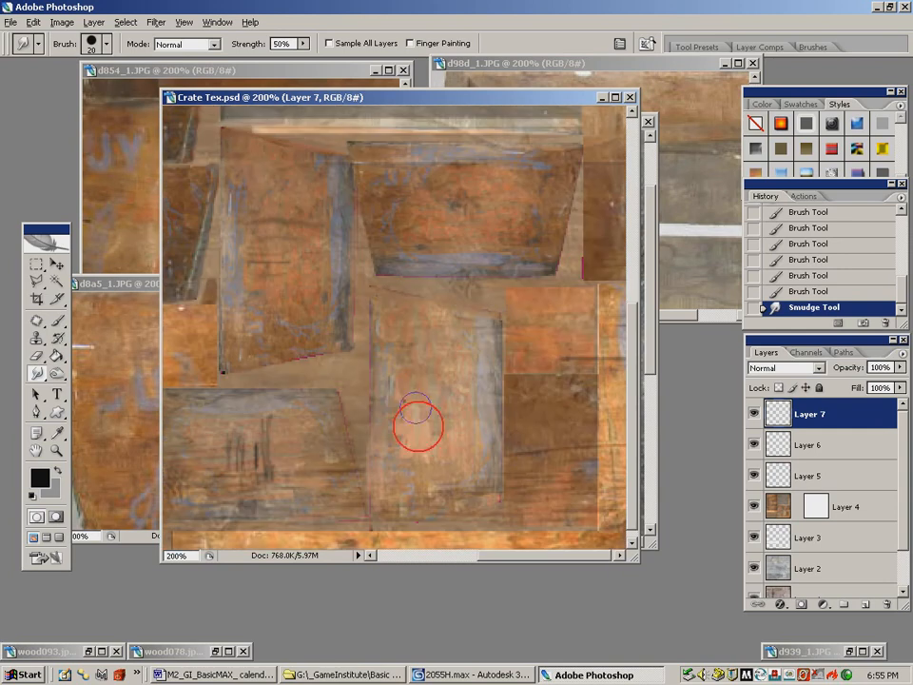
pyautogui.moveTo(266, 432)
pyautogui.mouseDown()
pyautogui.moveTo(268, 472)
pyautogui.moveTo(231, 451)
pyautogui.moveTo(229, 436)
pyautogui.mouseUp()
pyautogui.moveTo(231, 434)
pyautogui.mouseDown()
pyautogui.moveTo(260, 434)
pyautogui.moveTo(275, 472)
pyautogui.moveTo(283, 457)
pyautogui.mouseUp()
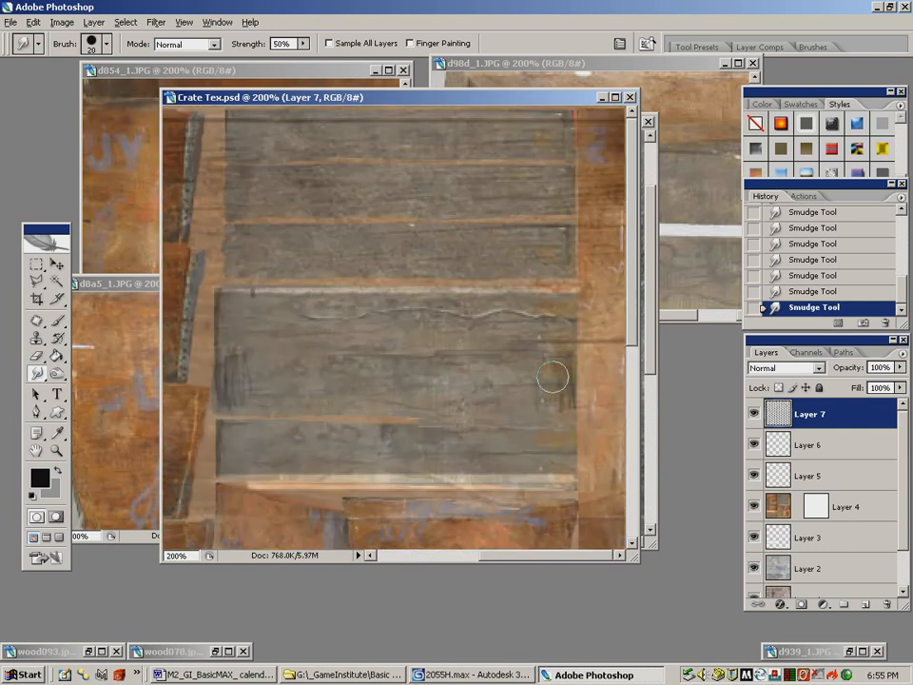
pyautogui.click(231, 361)
pyautogui.moveTo(231, 362); pyautogui.dragTo(236, 403)
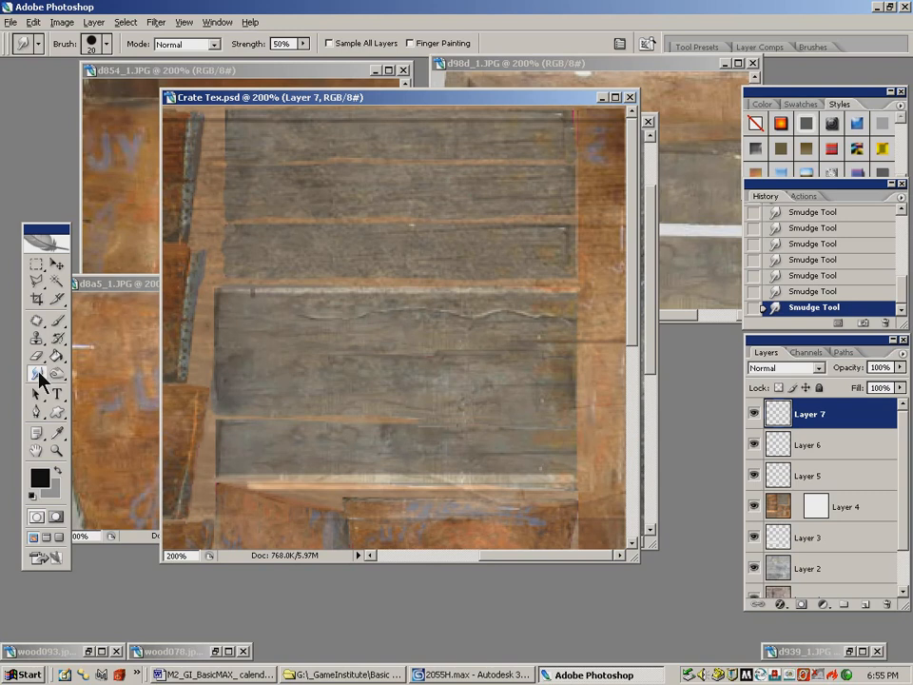
# Scribble near-black strokes on the left part of the second stacked panel and smudge them into a soft stain
pyautogui.moveTo(332, 296); pyautogui.dragTo(530, 303)
pyautogui.click(57, 320)
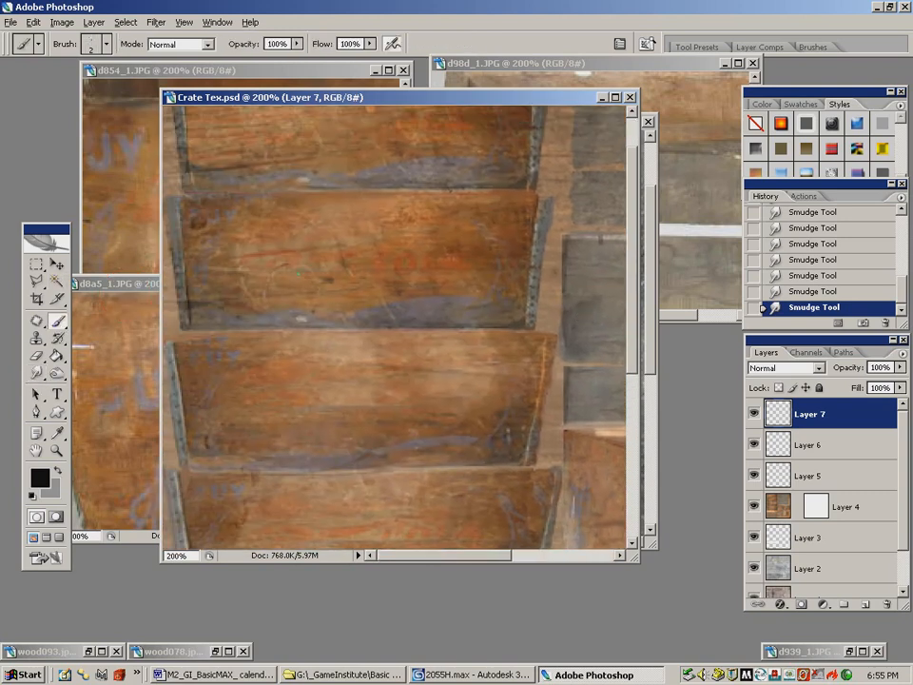
pyautogui.moveTo(244, 266)
pyautogui.mouseDown()
pyautogui.moveTo(249, 228)
pyautogui.moveTo(264, 271)
pyautogui.moveTo(278, 228)
pyautogui.moveTo(301, 259)
pyautogui.mouseUp()
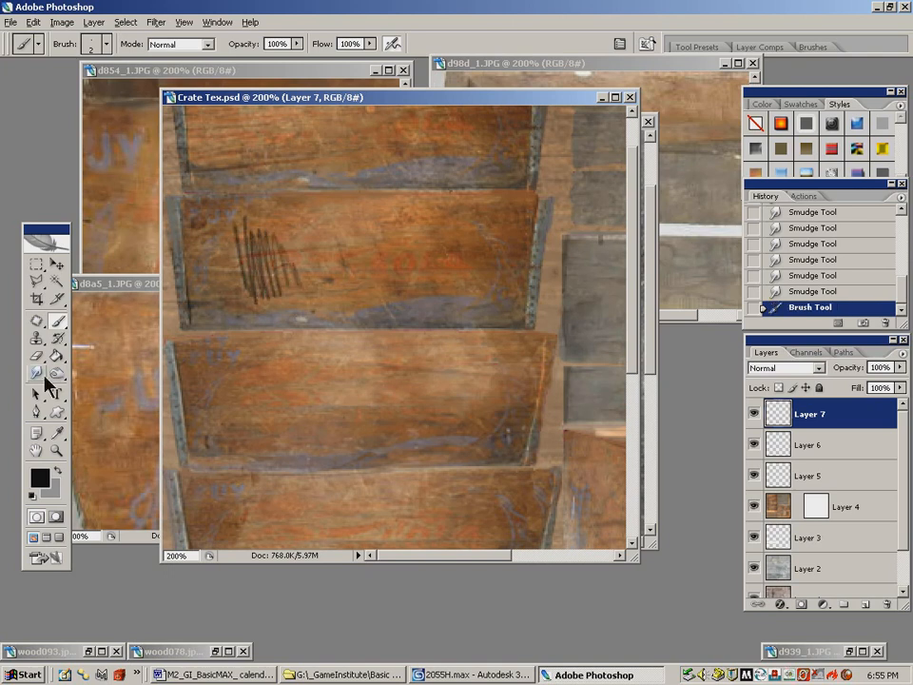
pyautogui.click(37, 373)
pyautogui.moveTo(252, 226)
pyautogui.mouseDown()
pyautogui.moveTo(241, 269)
pyautogui.moveTo(249, 233)
pyautogui.moveTo(266, 267)
pyautogui.moveTo(285, 237)
pyautogui.moveTo(309, 283)
pyautogui.moveTo(249, 212)
pyautogui.mouseUp()
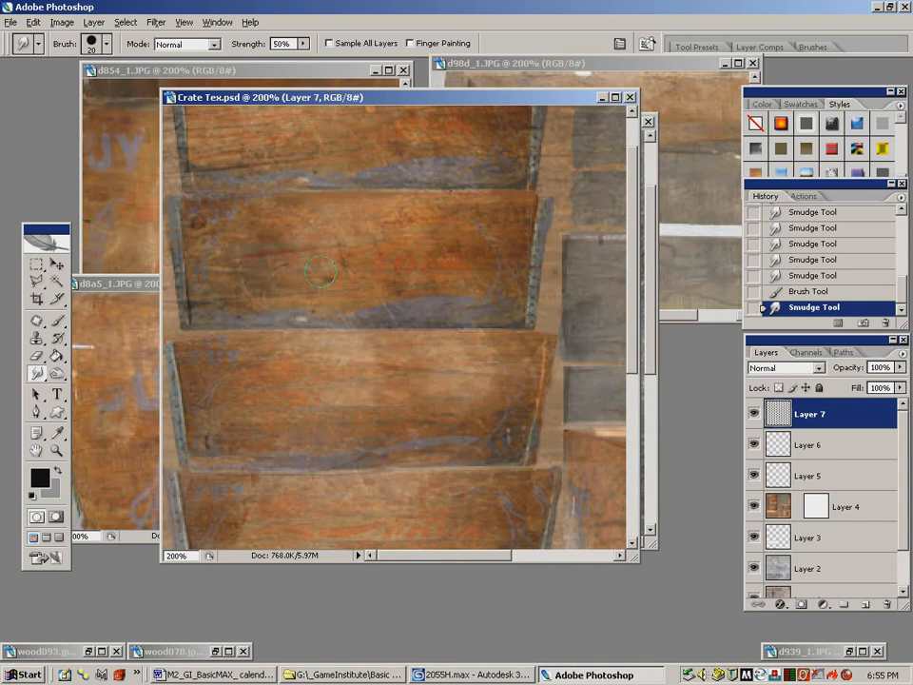
# Scribble near-black strokes in the middle of the third stacked panel and smudge them into a soft dark stain
pyautogui.click(56, 323)
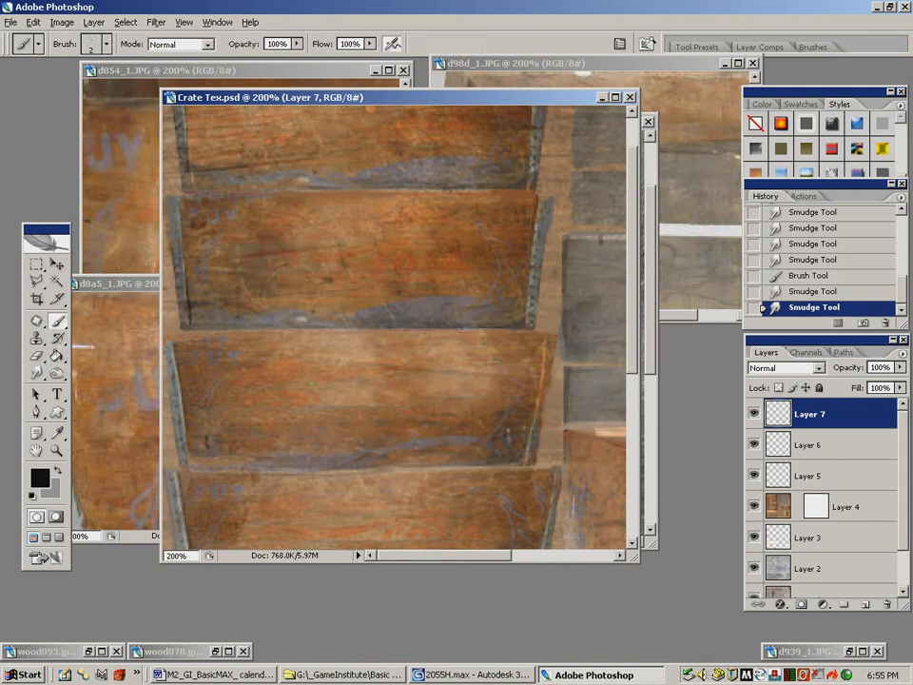
pyautogui.moveTo(384, 353)
pyautogui.mouseDown()
pyautogui.moveTo(382, 398)
pyautogui.moveTo(392, 362)
pyautogui.moveTo(409, 419)
pyautogui.moveTo(389, 422)
pyautogui.moveTo(400, 403)
pyautogui.moveTo(368, 372)
pyautogui.moveTo(395, 363)
pyautogui.moveTo(411, 375)
pyautogui.moveTo(421, 407)
pyautogui.moveTo(437, 403)
pyautogui.moveTo(408, 367)
pyautogui.moveTo(355, 379)
pyautogui.moveTo(338, 401)
pyautogui.moveTo(355, 421)
pyautogui.moveTo(373, 373)
pyautogui.moveTo(414, 362)
pyautogui.mouseUp()
pyautogui.click(39, 375)
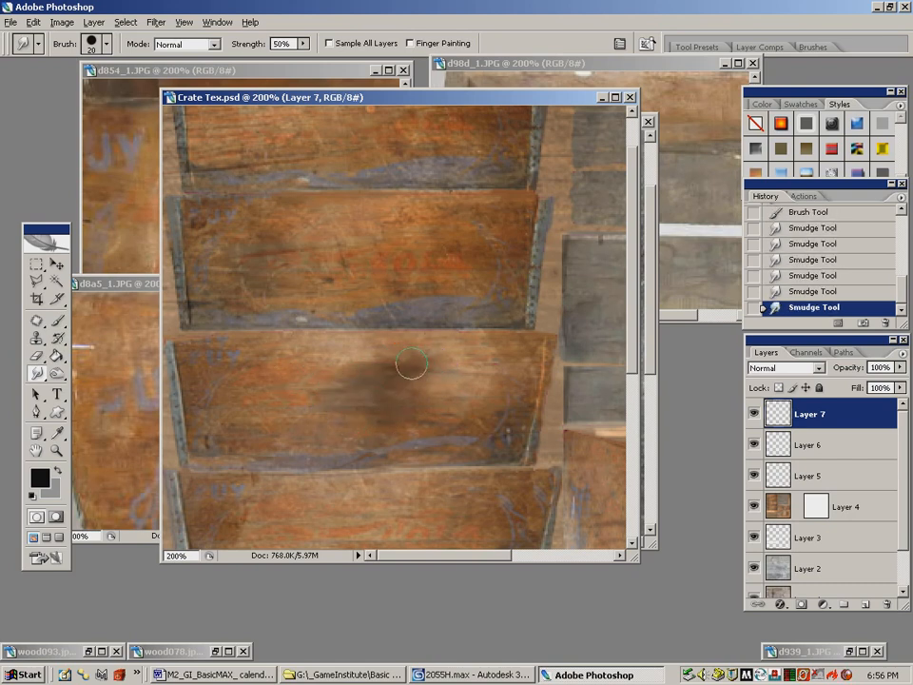
# Erase parts of the dark stain in the middle of the third stacked panel
pyautogui.click(37, 356)
pyautogui.click(359, 383)
pyautogui.click(359, 408)
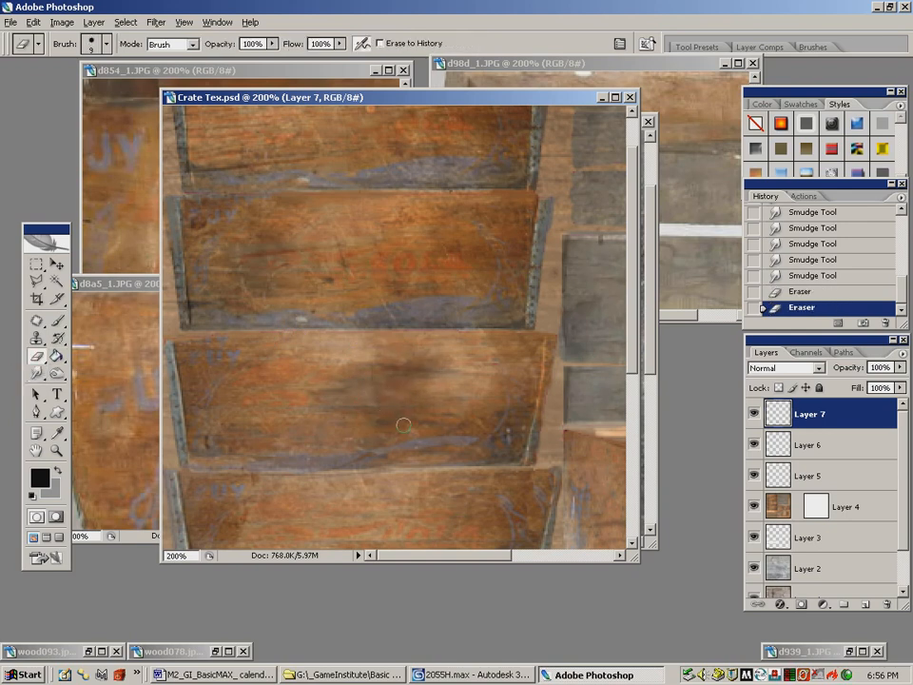
pyautogui.moveTo(354, 398); pyautogui.dragTo(323, 398)
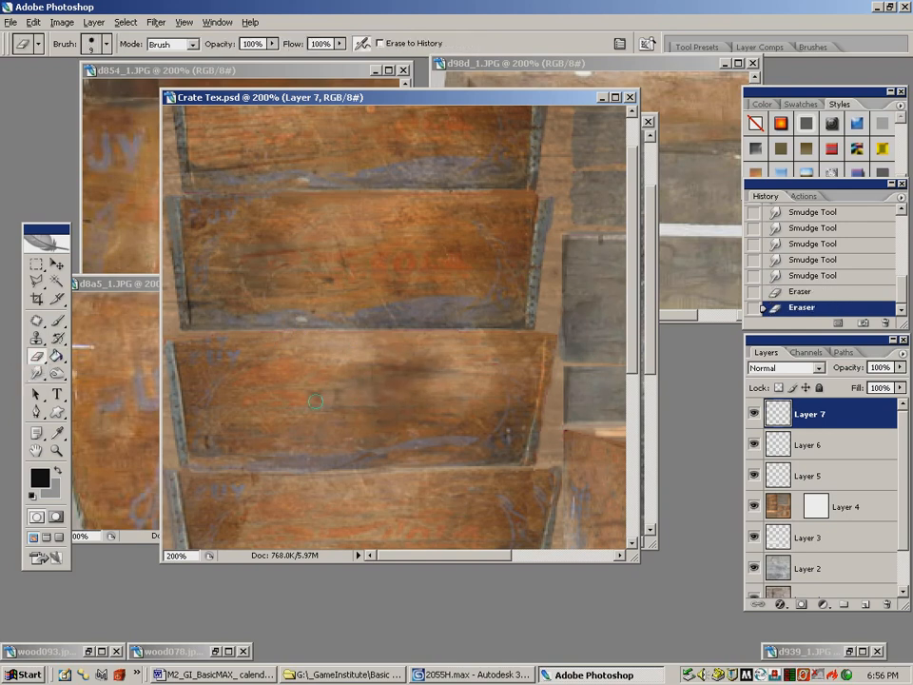
# Smudge the remaining dark vertical strokes on the lower trapezoid panel with the whole texture in view at 100%
pyautogui.click(58, 449)
pyautogui.keyDown('alt'); pyautogui.click(333, 389); pyautogui.keyUp('alt')
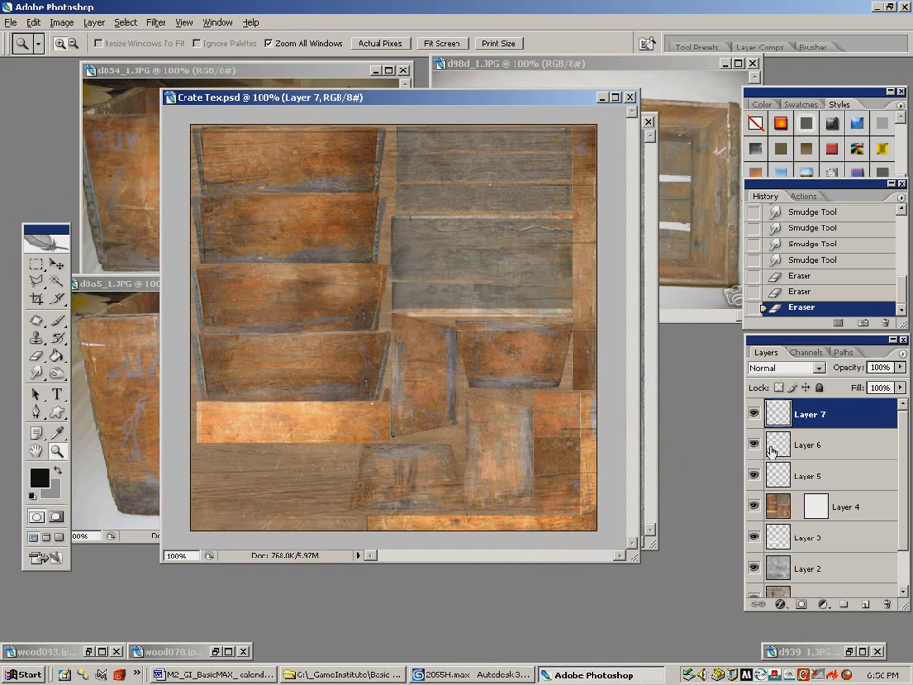
pyautogui.click(36, 373)
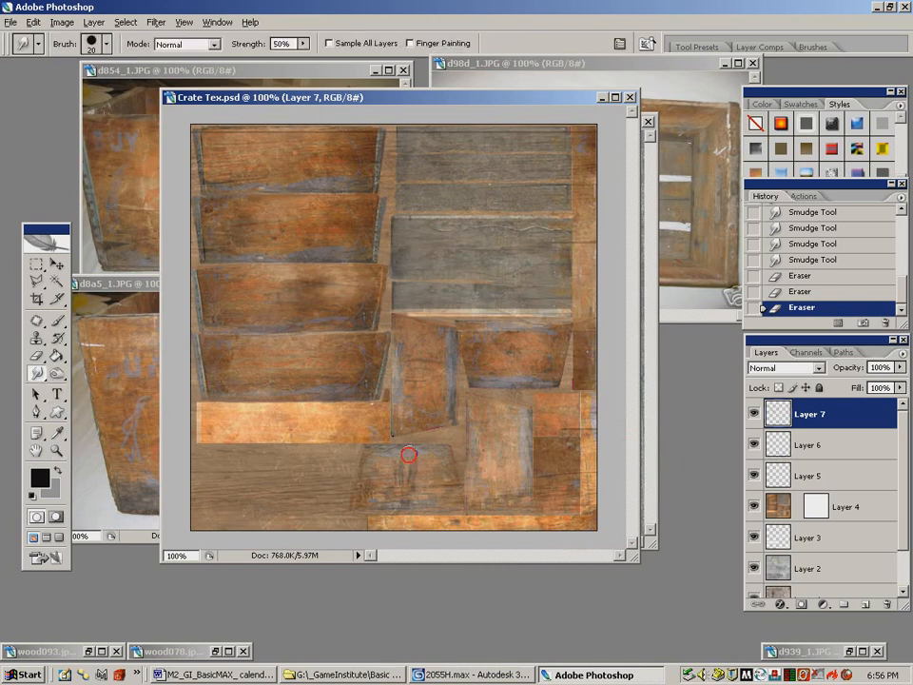
pyautogui.moveTo(408, 468); pyautogui.dragTo(423, 479)
pyautogui.moveTo(423, 479); pyautogui.dragTo(422, 465)
pyautogui.moveTo(419, 456); pyautogui.dragTo(426, 462)
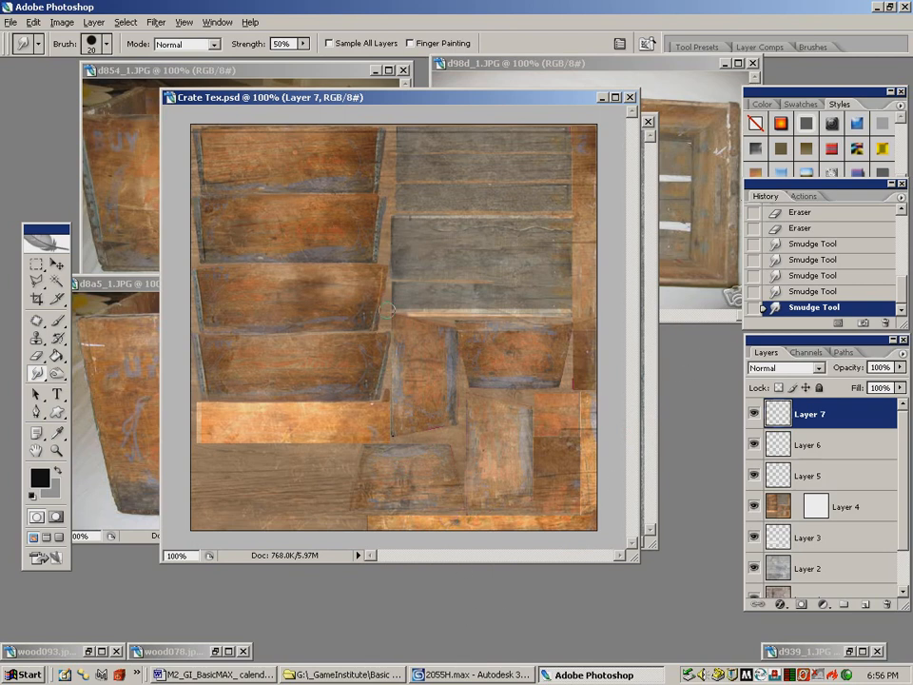
# Save the layered texture under the new name Crate Tex02.psd in the 2055 folder with maximized compatibility
pyautogui.click(10, 22)
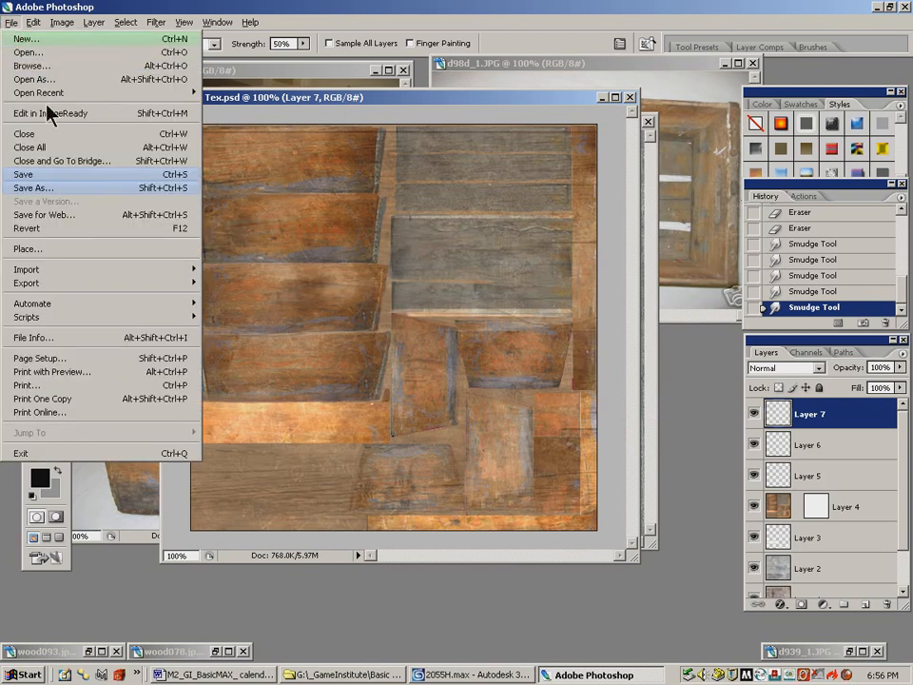
pyautogui.click(43, 186)
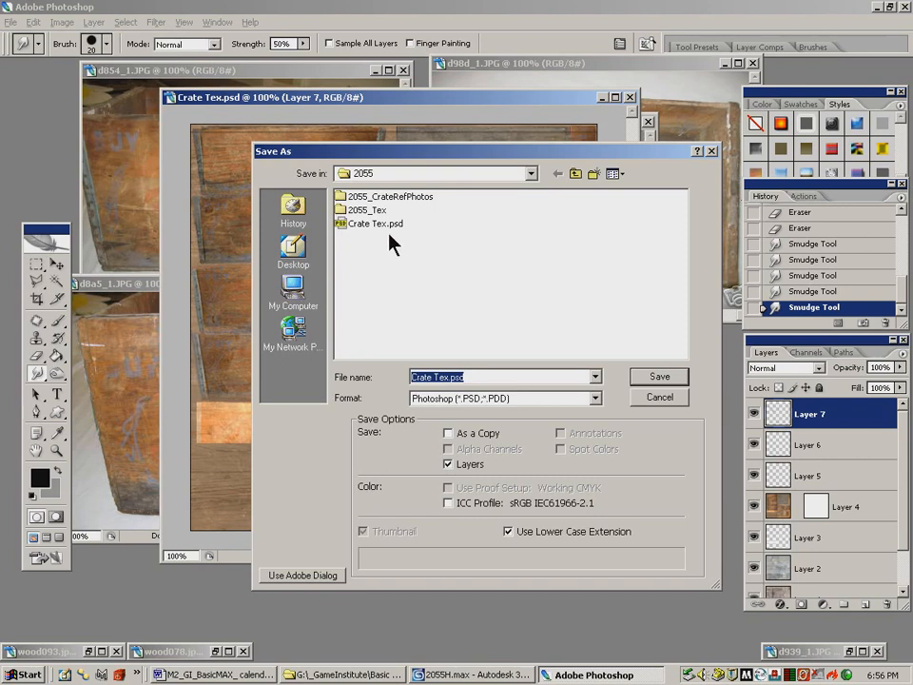
pyautogui.click(374, 224)
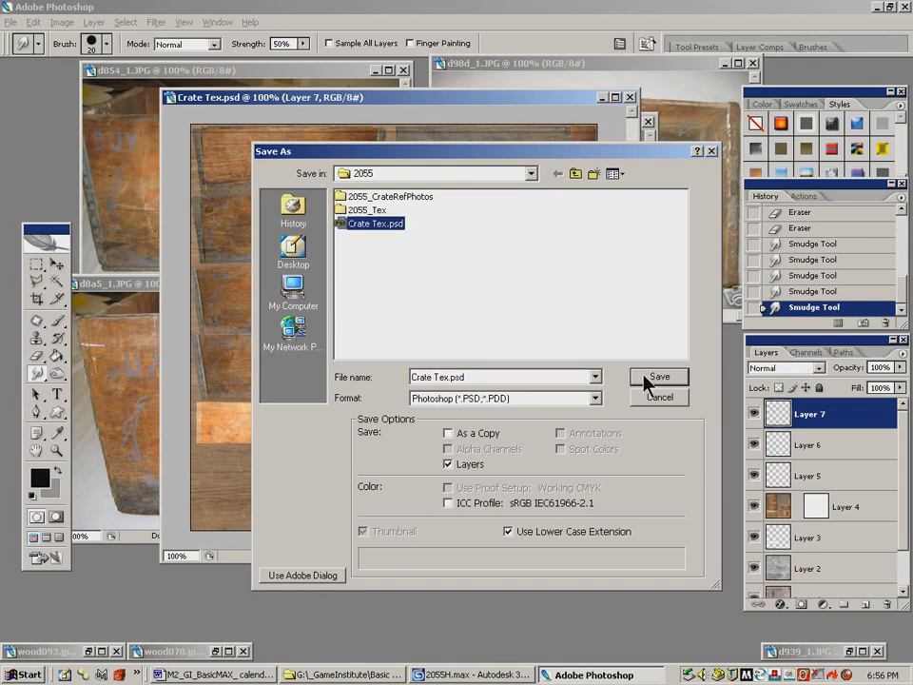
pyautogui.click(448, 378)
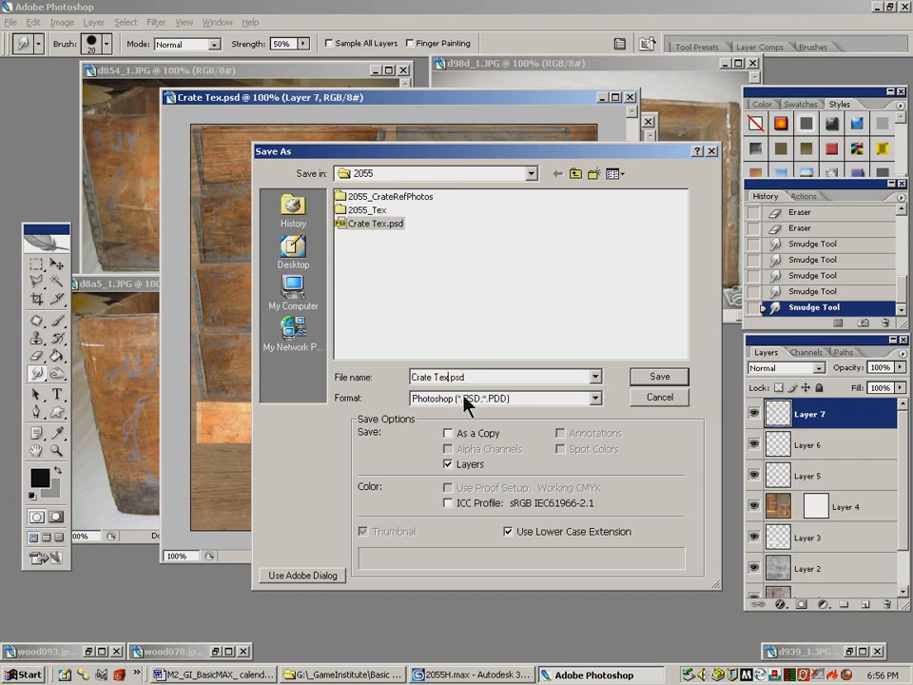
pyautogui.write('02')
pyautogui.click(672, 384)
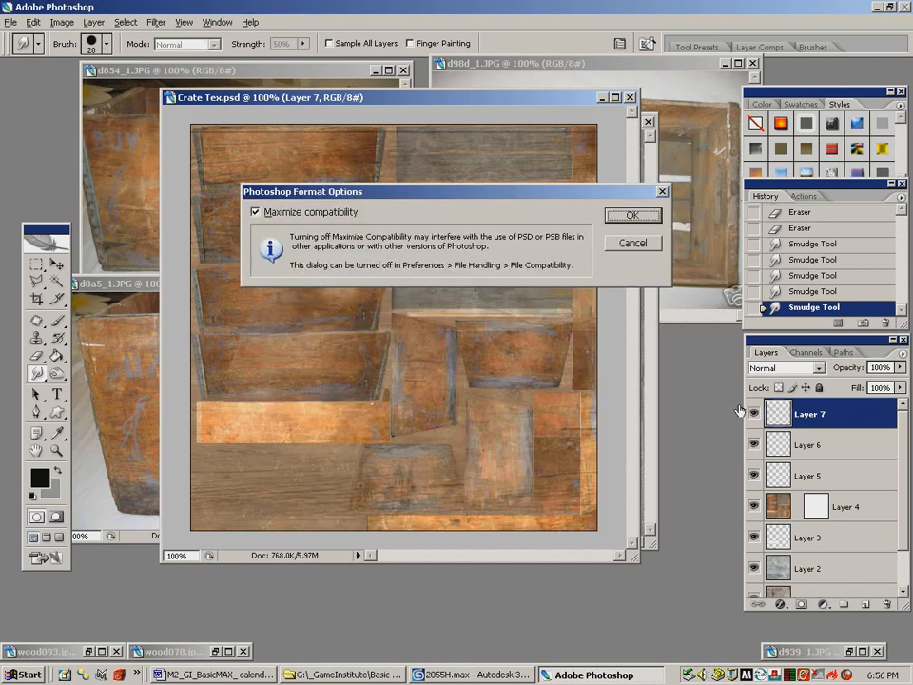
pyautogui.click(635, 217)
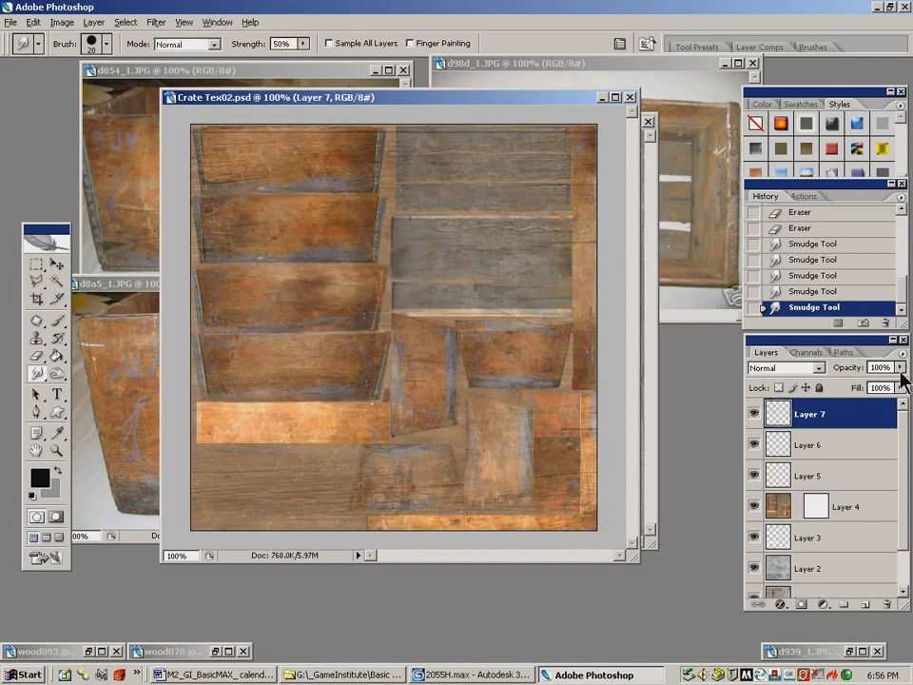
# Flatten all layers of the crate texture into a single background
pyautogui.click(901, 355)
pyautogui.click(795, 341)
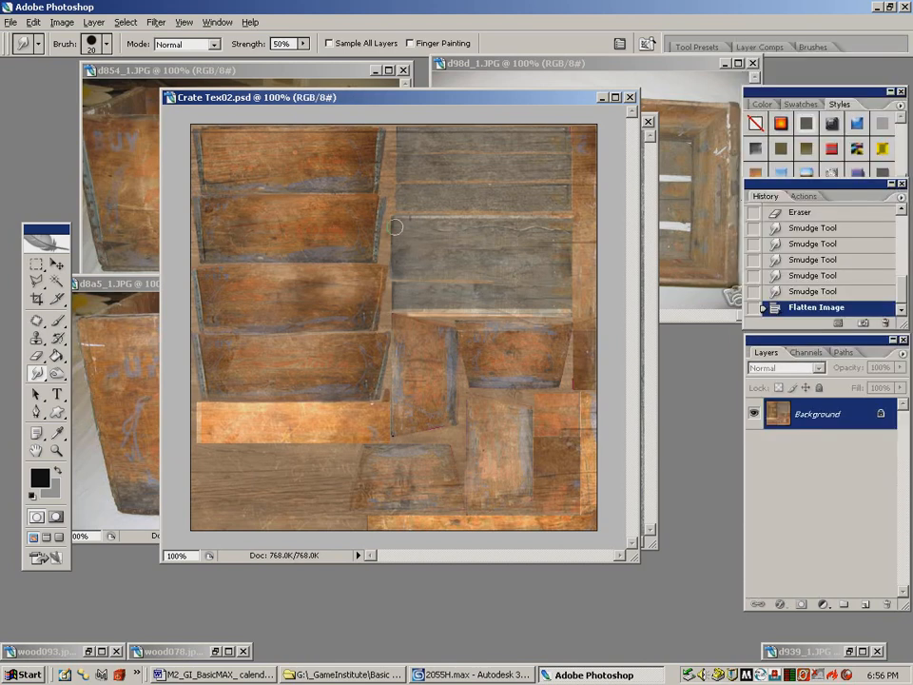
# Save the flattened crate texture in the 2055 folder as a 24 bits/pixel Targa file named Crate Tex02.tga
pyautogui.click(10, 22)
pyautogui.click(32, 198)
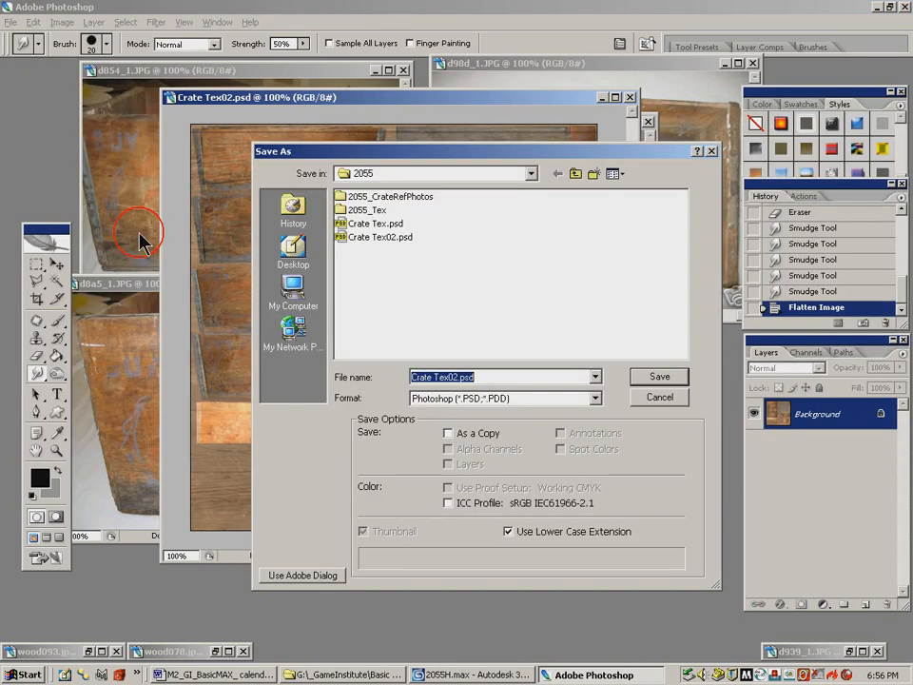
pyautogui.click(541, 397)
pyautogui.click(599, 454)
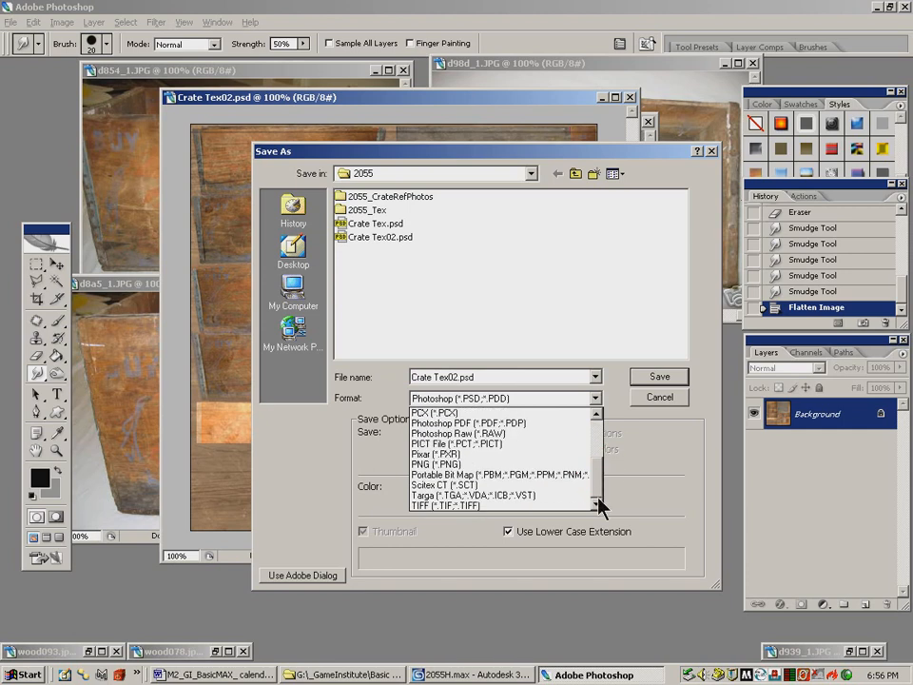
pyautogui.click(526, 495)
pyautogui.click(374, 238)
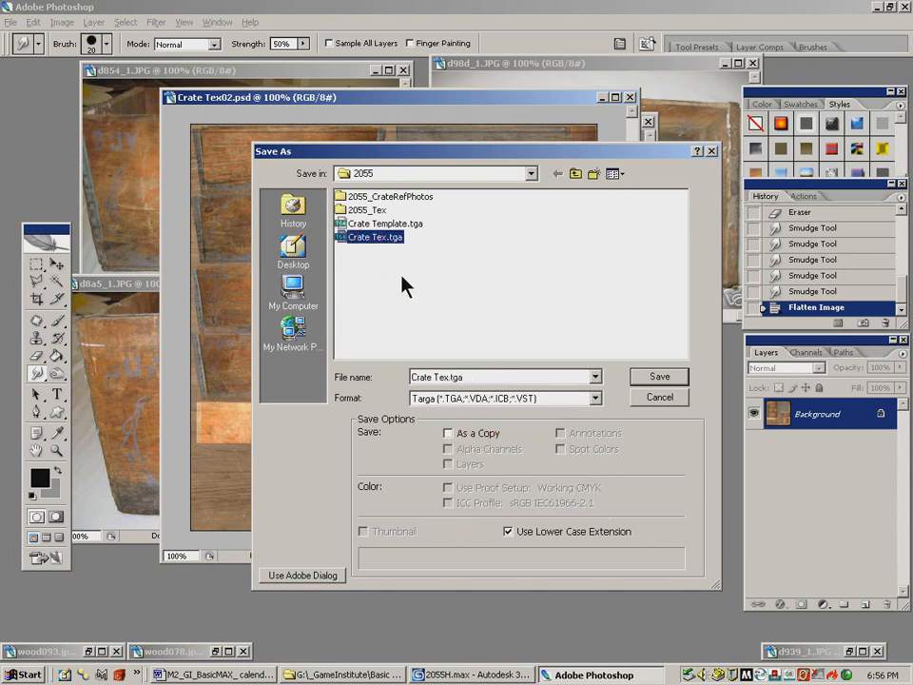
pyautogui.click(445, 377)
pyautogui.click(449, 378)
pyautogui.write('02')
pyautogui.click(658, 377)
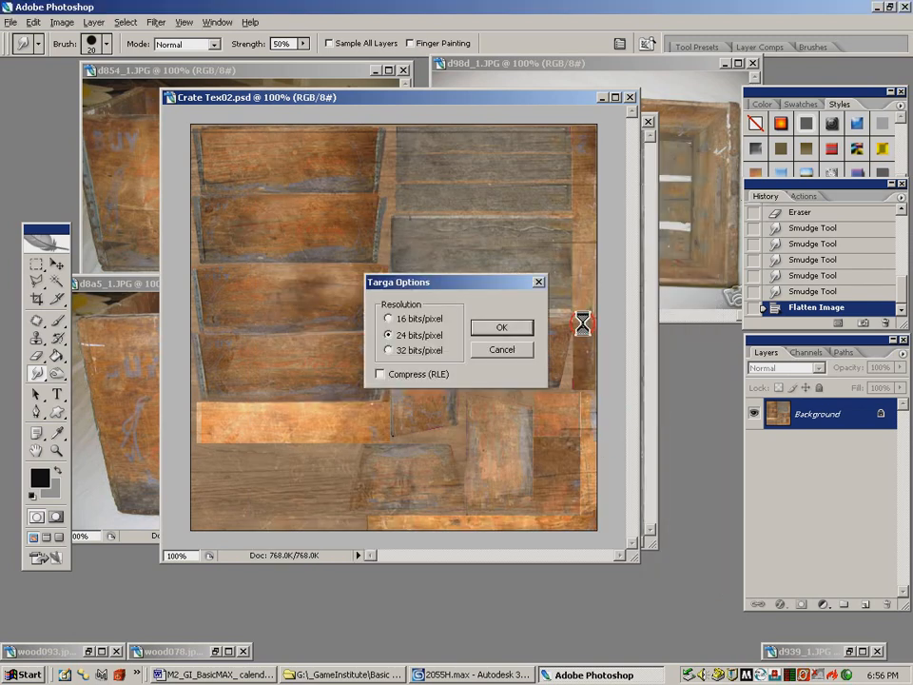
pyautogui.press('Return')
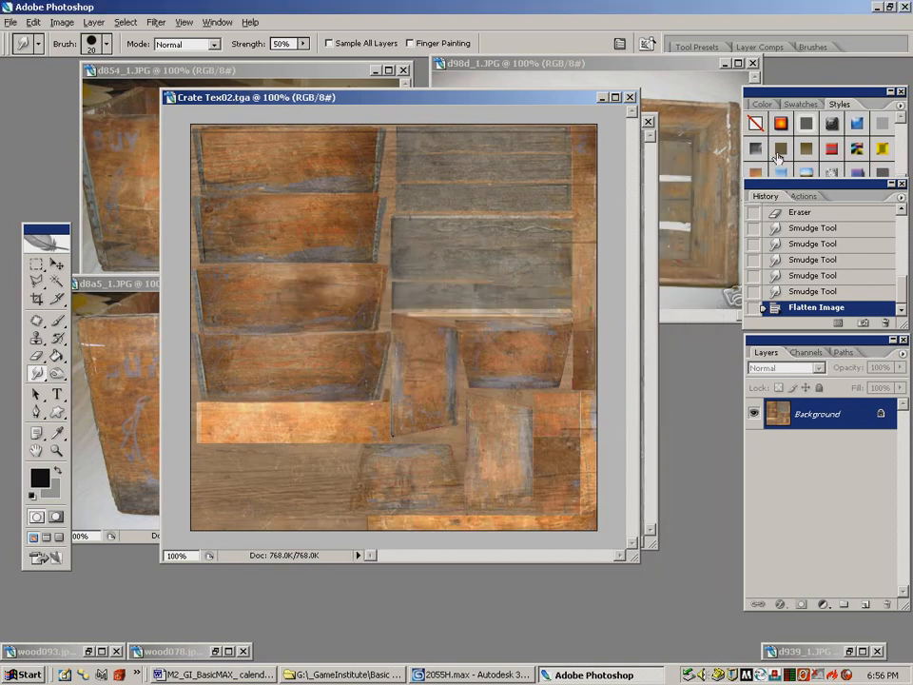
# Exit Photoshop without saving changes to the open crate reference photo d8a5_1.JPG
pyautogui.click(903, 7)
pyautogui.click(459, 260)
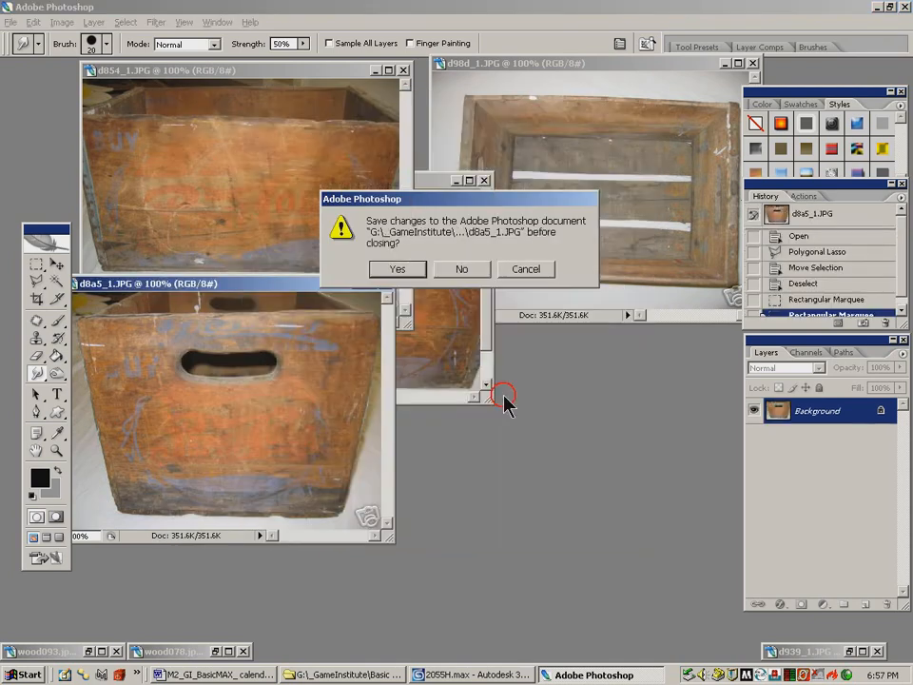
pyautogui.click(464, 269)
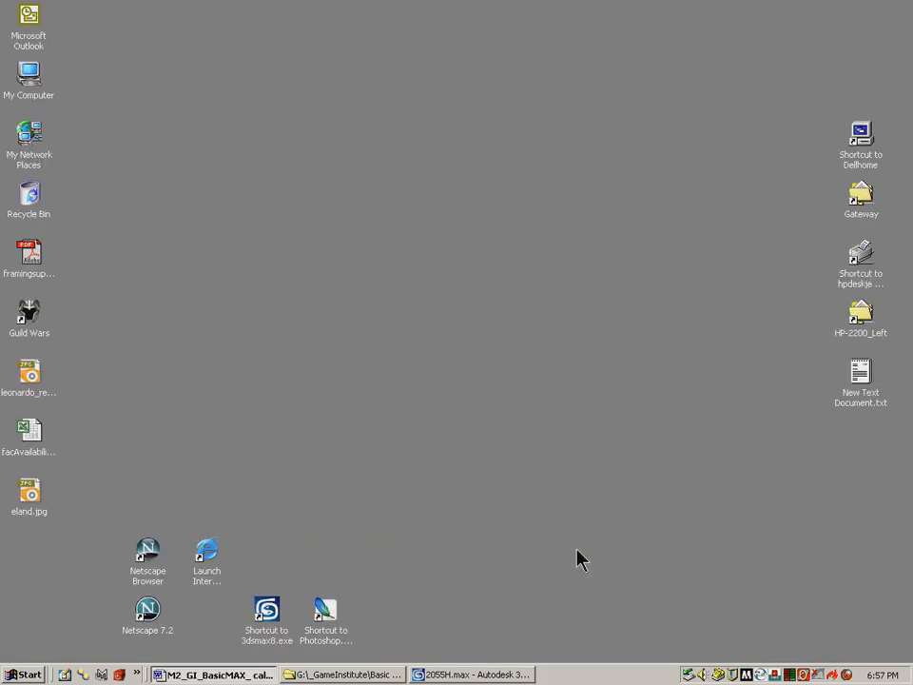
# Switch to 2055H.max in 3ds Max, close the Edit UVWs window and orbit to view the whole crate
pyautogui.click(471, 674)
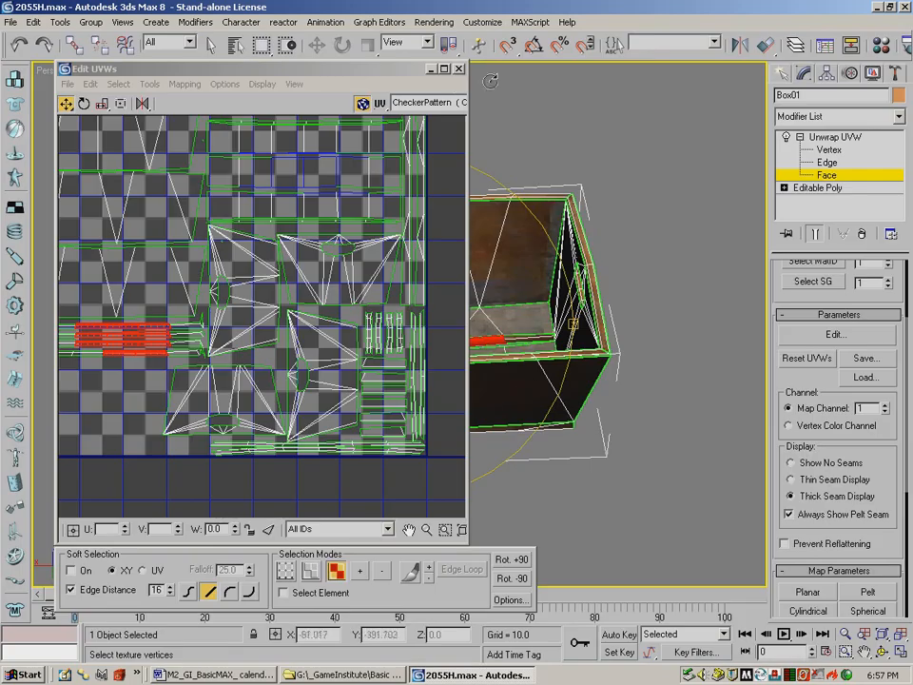
pyautogui.click(459, 69)
pyautogui.click(367, 281)
pyautogui.click(623, 466)
pyautogui.hotkey('ctrl', 'r')
pyautogui.moveTo(439, 343); pyautogui.dragTo(668, 253)
pyautogui.moveTo(396, 228); pyautogui.dragTo(590, 228)
# Leave Face sub-object mode, reload the crate material's current bitmap in the Material Editor and view its image
pyautogui.click(882, 44)
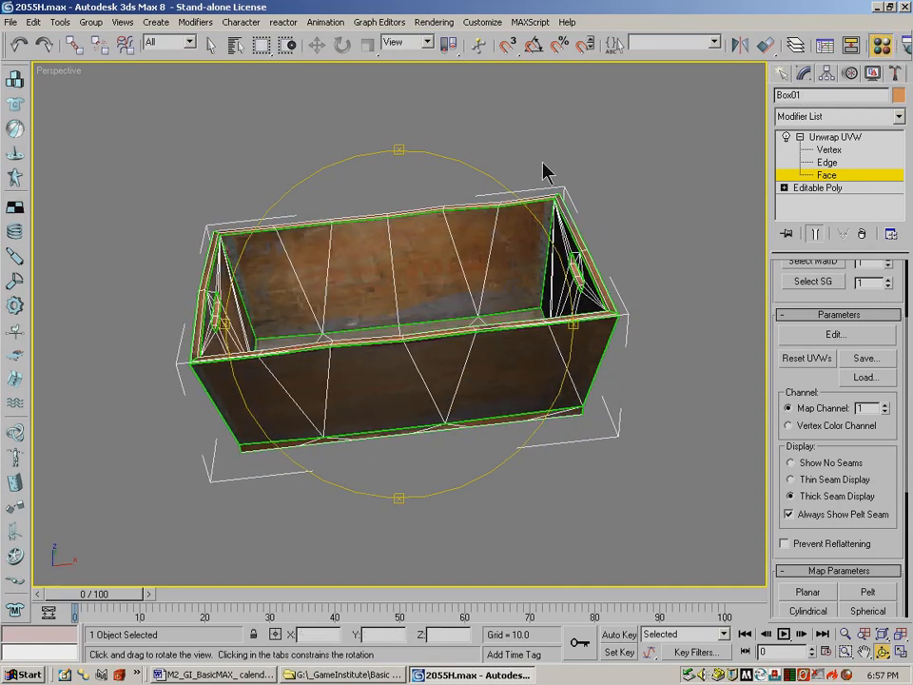
pyautogui.click(823, 175)
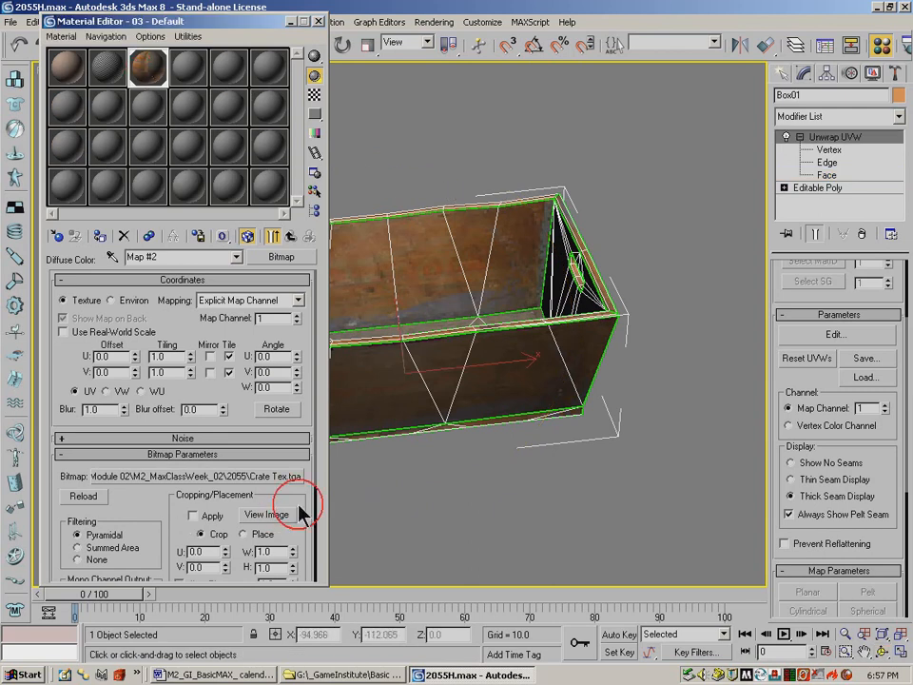
pyautogui.click(272, 514)
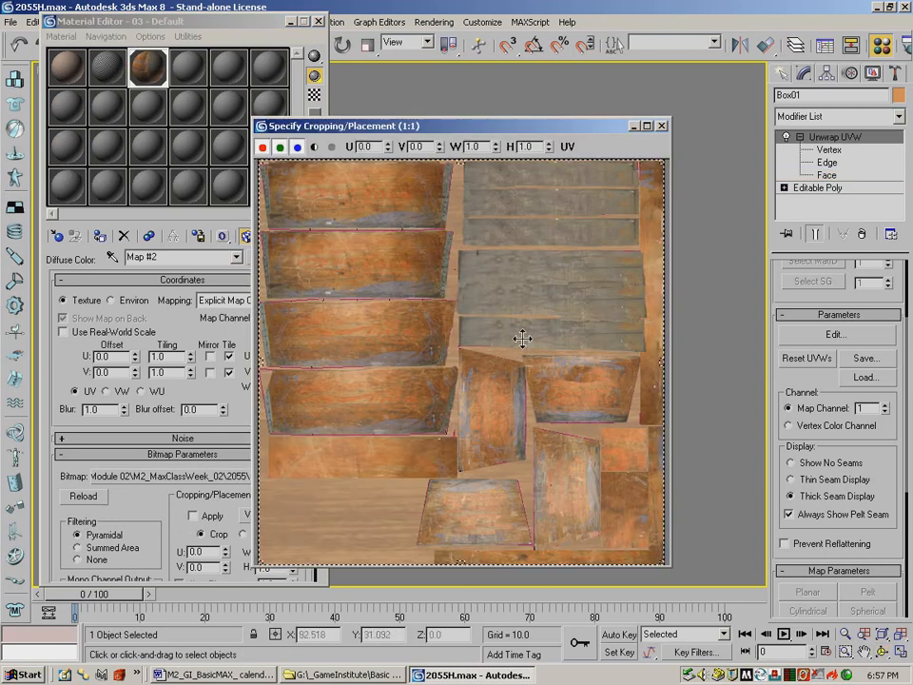
pyautogui.click(663, 126)
pyautogui.click(85, 494)
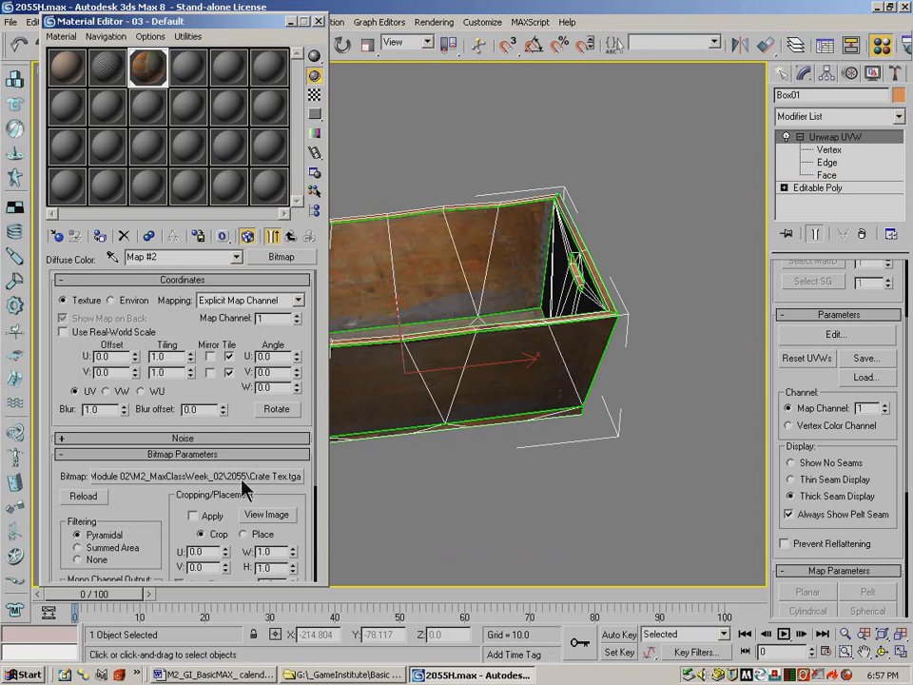
pyautogui.click(272, 515)
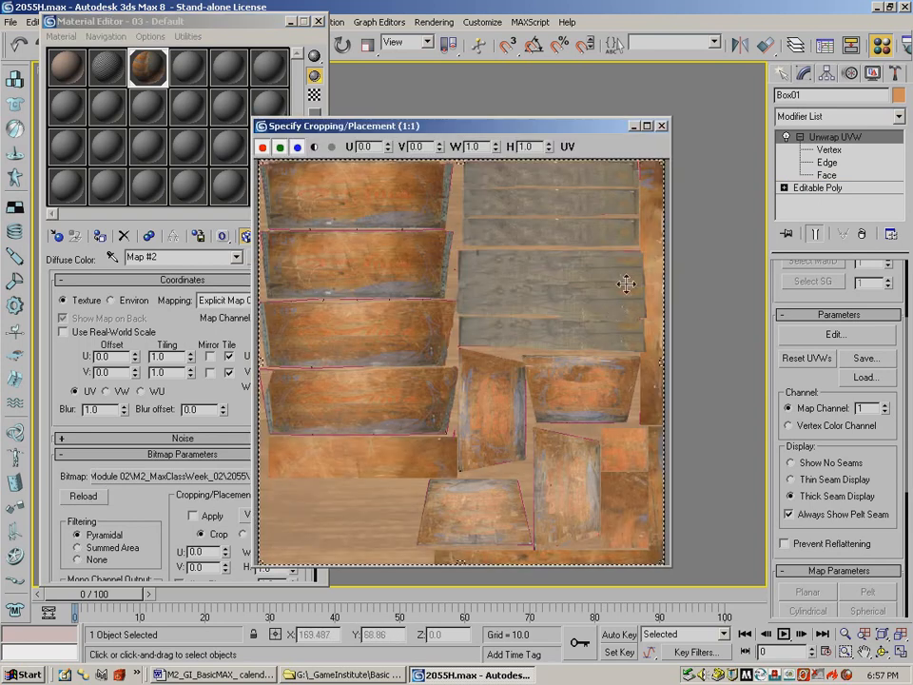
pyautogui.click(663, 126)
# Replace the crate material's bitmap with Crate Tex02.tga, check the new image and close the Material Editor
pyautogui.click(217, 477)
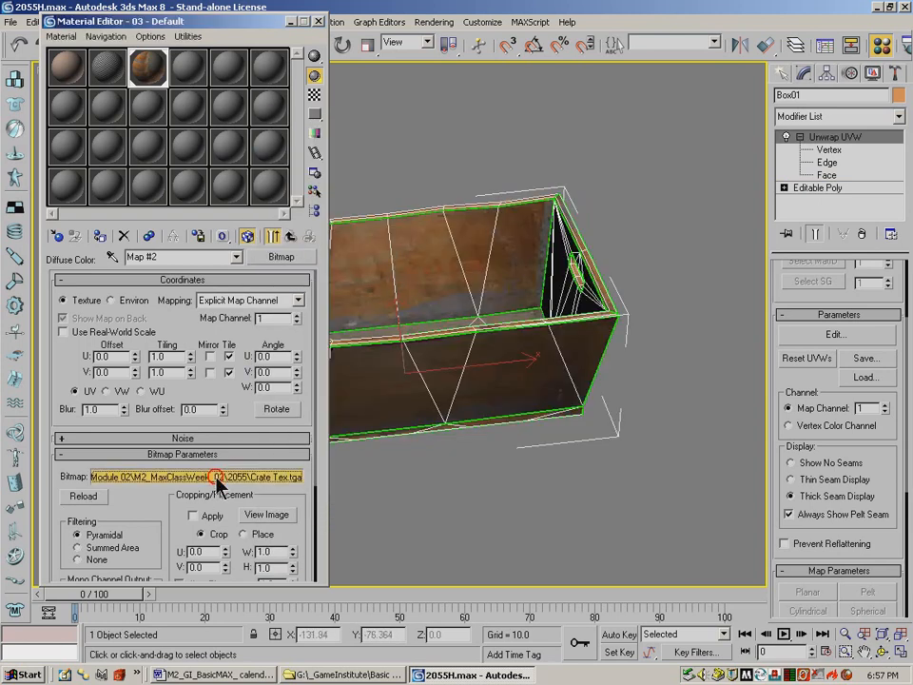
pyautogui.click(60, 164)
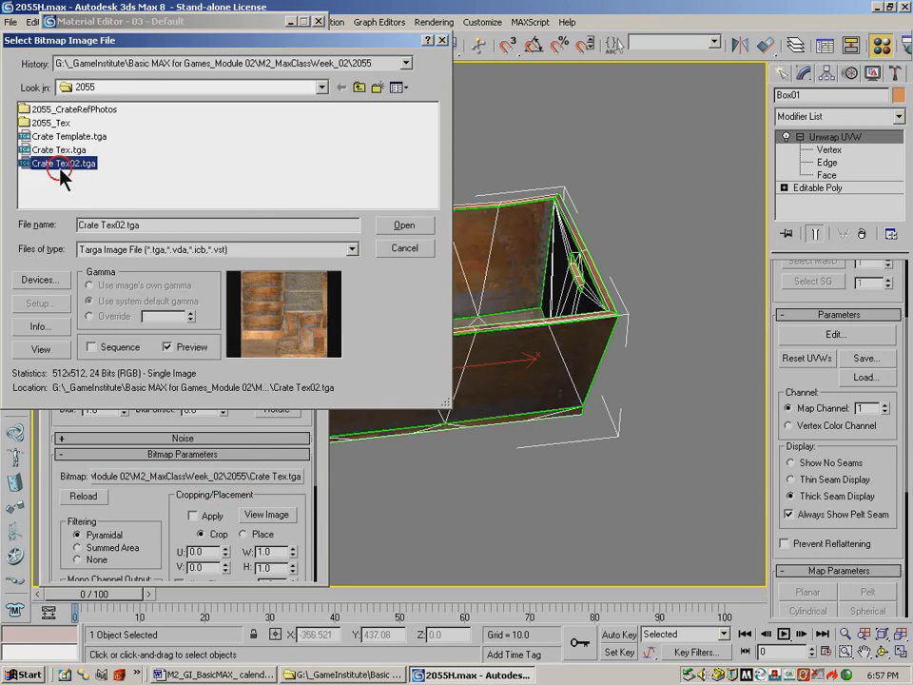
pyautogui.click(407, 226)
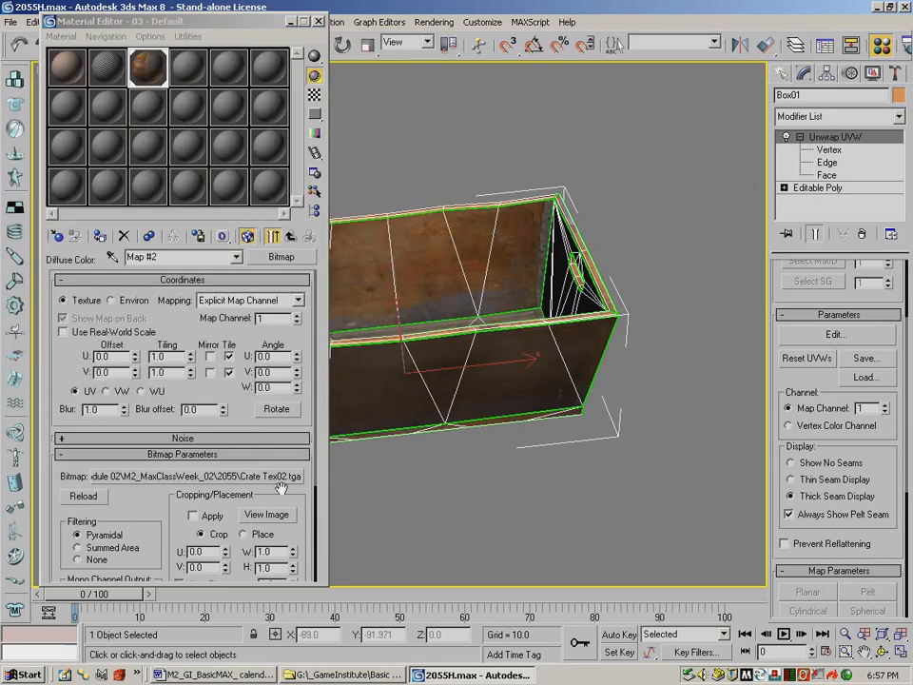
pyautogui.click(267, 514)
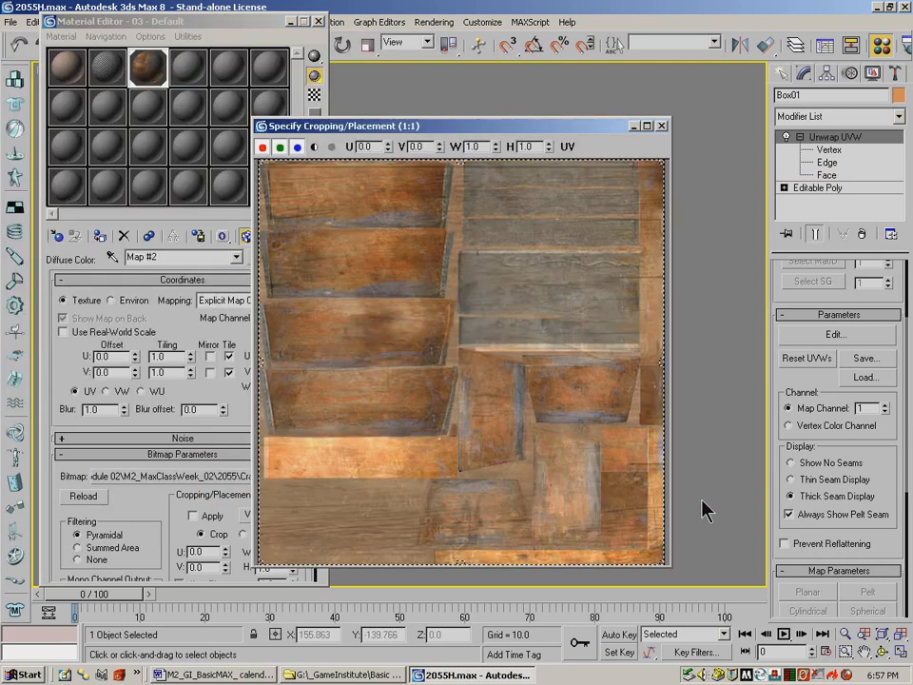
pyautogui.click(661, 126)
pyautogui.click(340, 76)
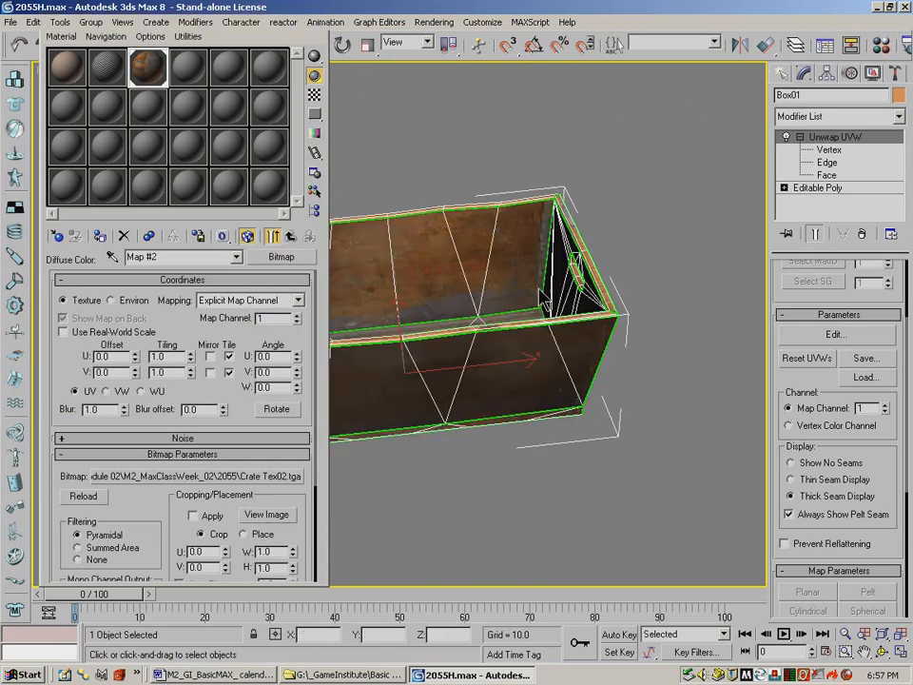
pyautogui.press('m')
# Render the Perspective view of the crate from above, looking into its interior and slatted floor
pyautogui.click(886, 655)
pyautogui.moveTo(494, 277); pyautogui.dragTo(416, 287)
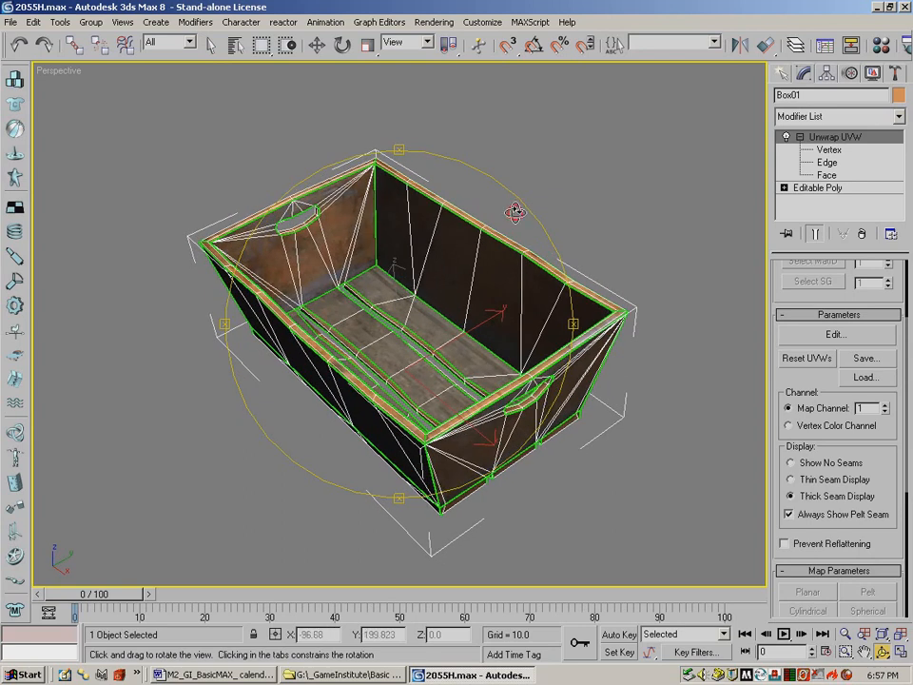
pyautogui.moveTo(513, 210); pyautogui.dragTo(571, 205)
pyautogui.moveTo(826, 58); pyautogui.dragTo(553, 61)
pyautogui.click(898, 47)
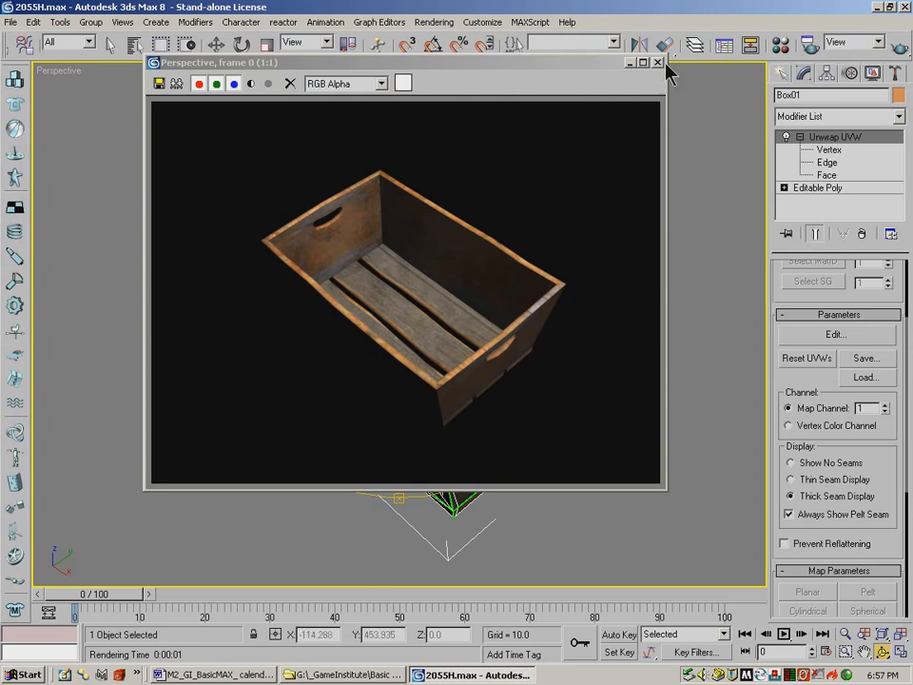
pyautogui.click(672, 116)
# Render the crate once facing a long outer side and once from a low corner angle
pyautogui.moveTo(383, 357); pyautogui.dragTo(511, 287)
pyautogui.click(898, 42)
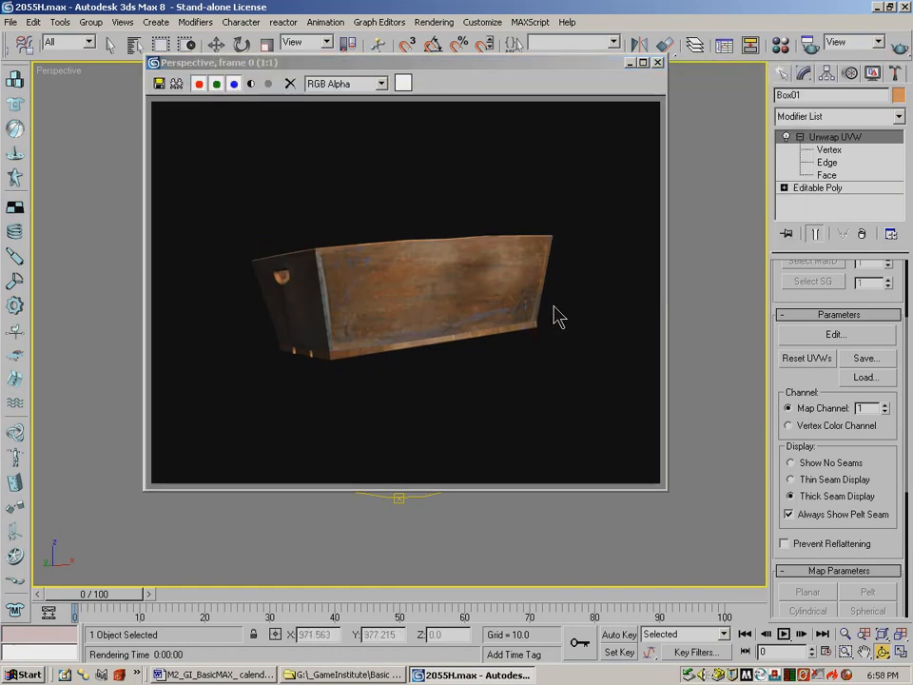
pyautogui.click(656, 62)
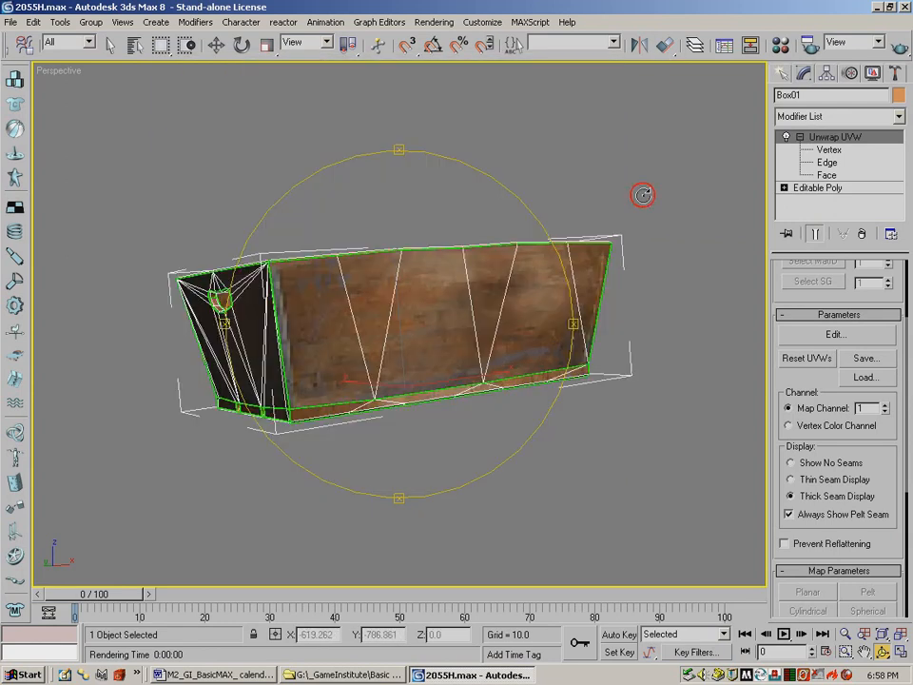
pyautogui.moveTo(356, 362); pyautogui.dragTo(373, 261)
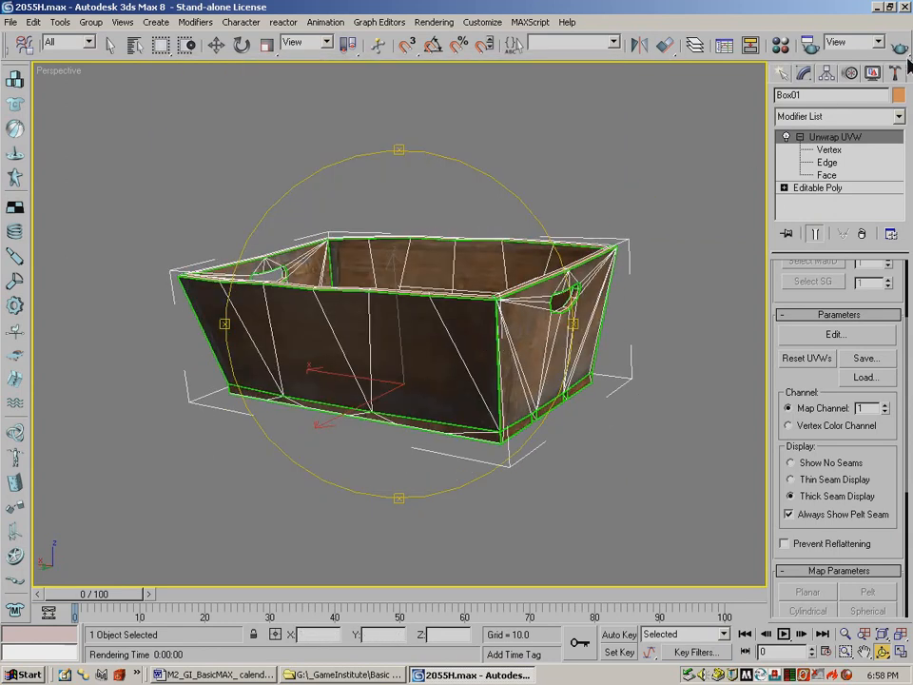
pyautogui.hotkey('shift', 'q')
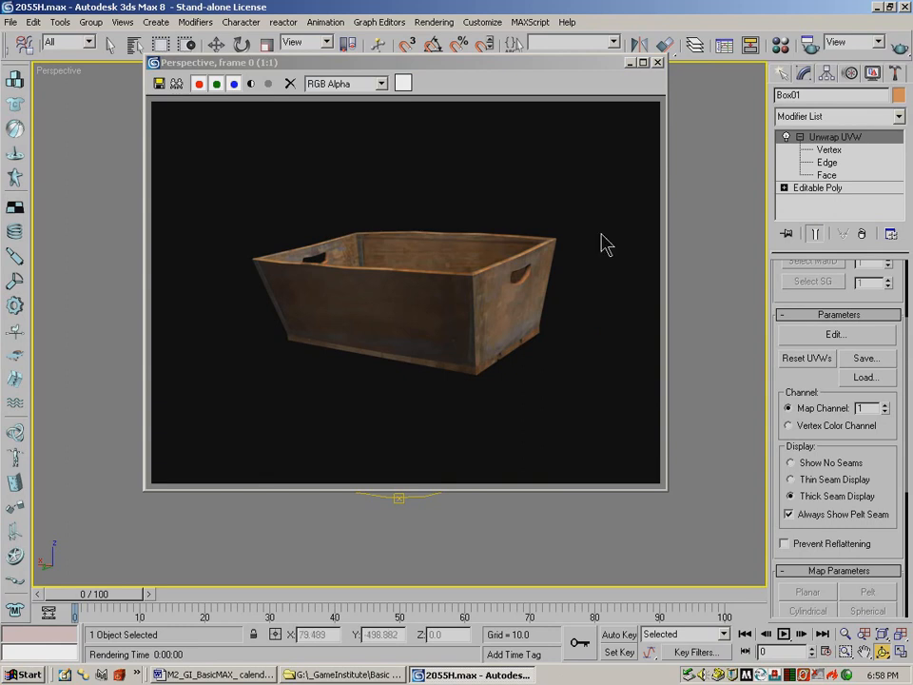
pyautogui.click(656, 62)
# Render the crate from a low angle at its short end and again from above that end
pyautogui.moveTo(400, 332); pyautogui.dragTo(446, 331)
pyautogui.click(896, 49)
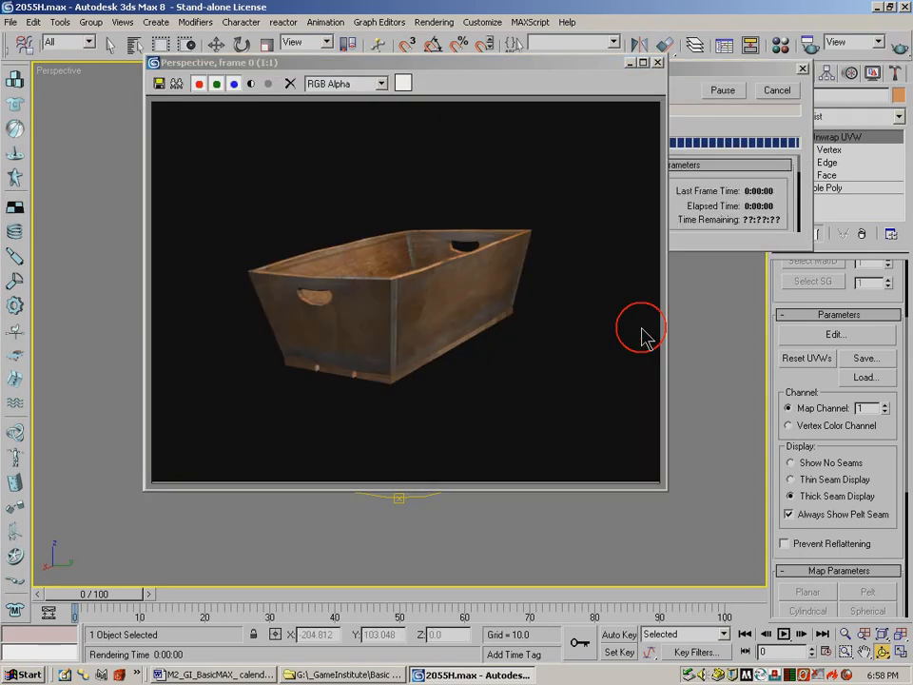
pyautogui.click(657, 62)
pyautogui.moveTo(418, 285); pyautogui.dragTo(475, 314)
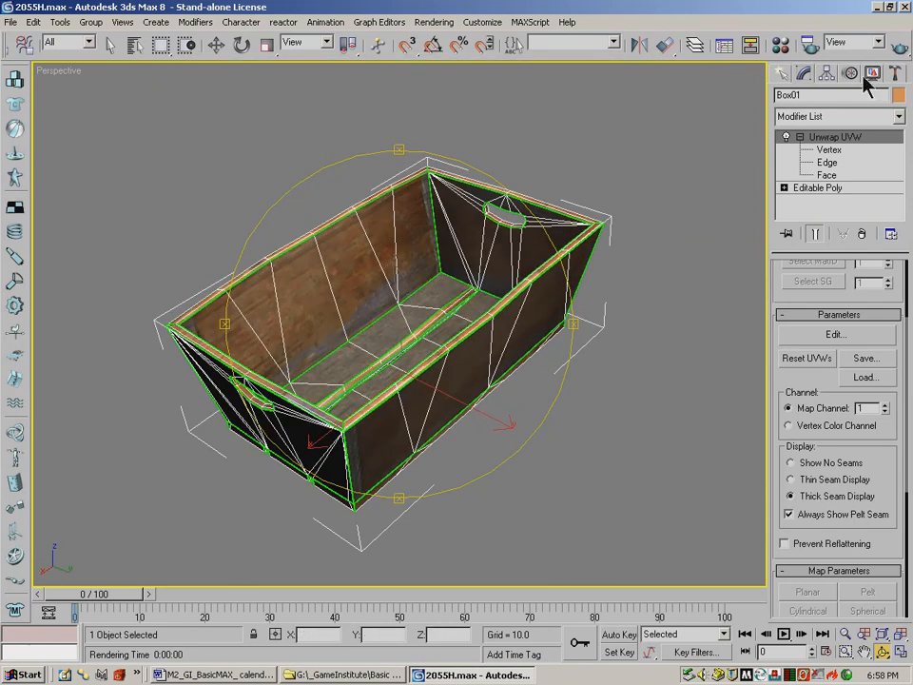
pyautogui.click(892, 49)
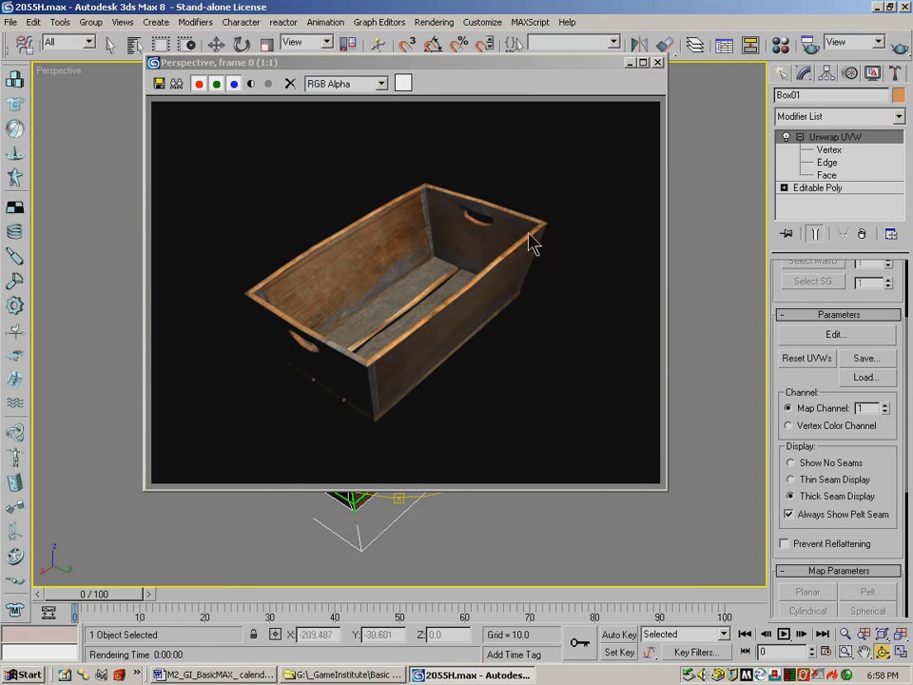
pyautogui.click(657, 63)
# Select the UV faces of the top rims on both short ends in Edit UVWs, then close the editor
pyautogui.click(831, 335)
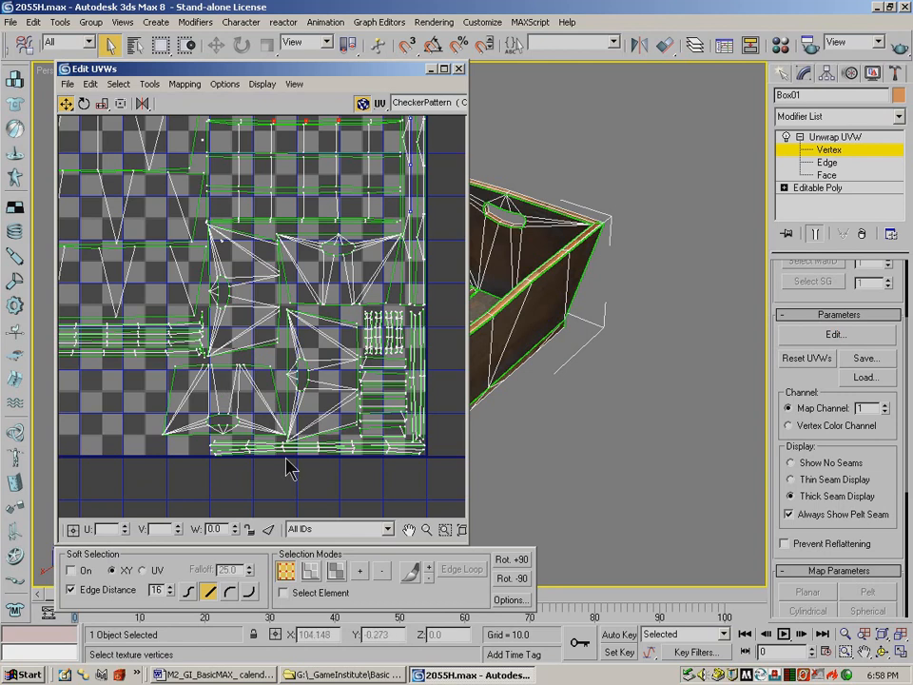
pyautogui.moveTo(442, 374); pyautogui.dragTo(409, 399)
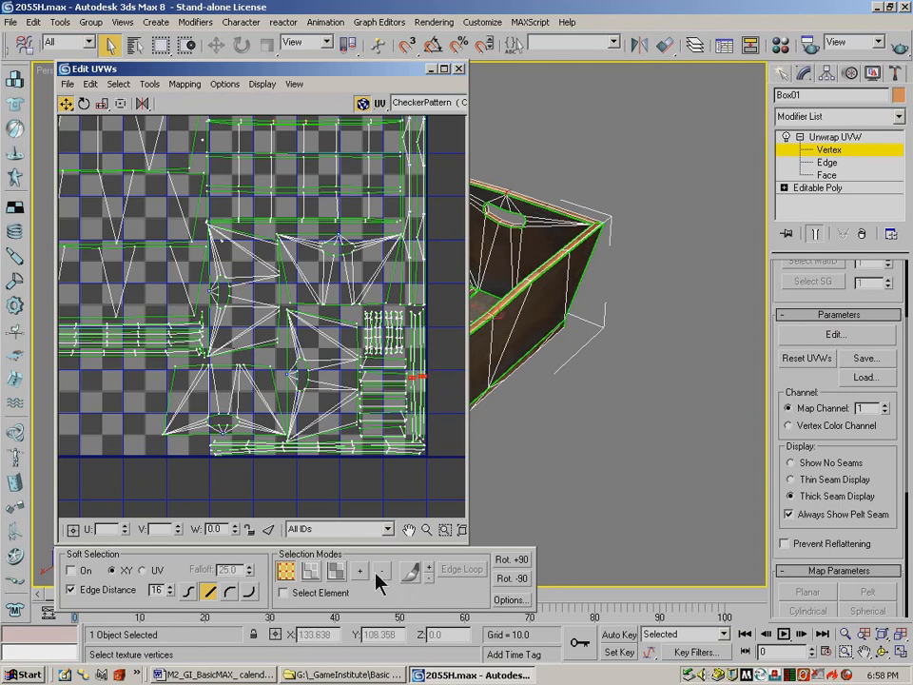
pyautogui.click(337, 570)
pyautogui.click(410, 398)
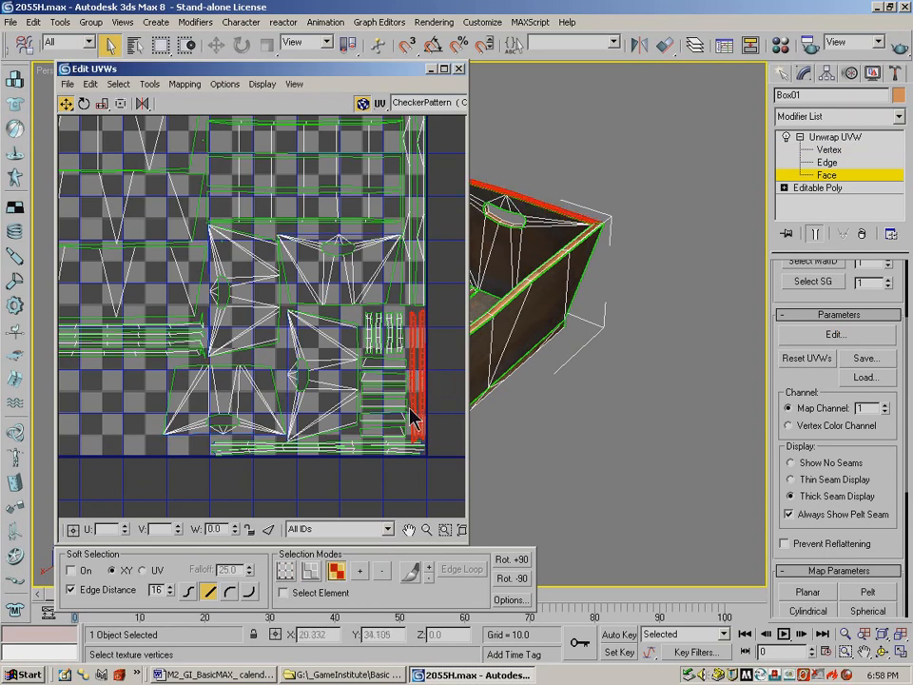
pyautogui.click(458, 69)
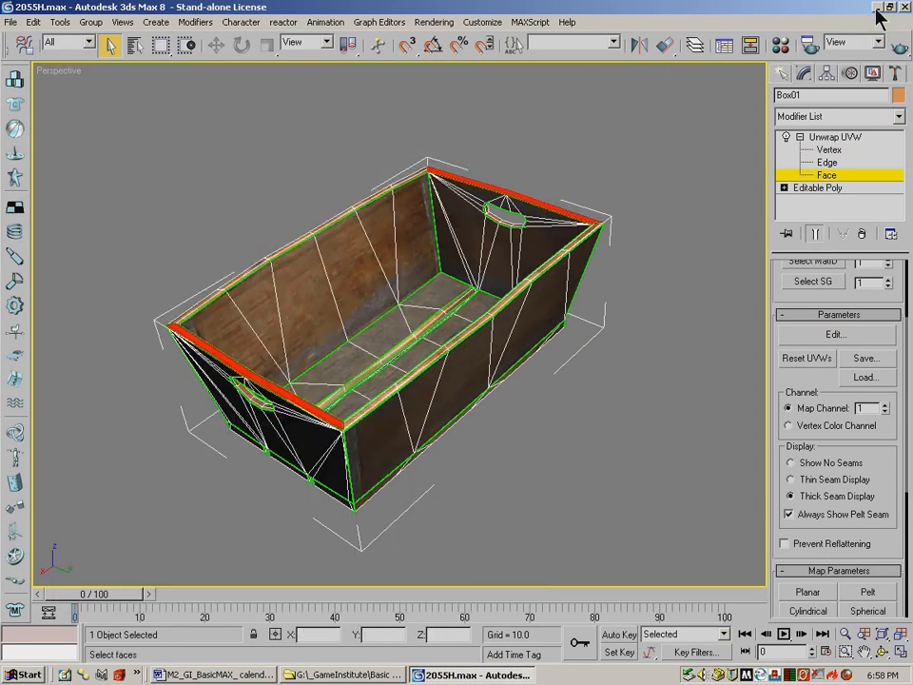
# Launch Photoshop from the desktop, then return to the 3ds Max scene and view the crate from other angles
pyautogui.click(421, 675)
pyautogui.doubleClick(321, 623)
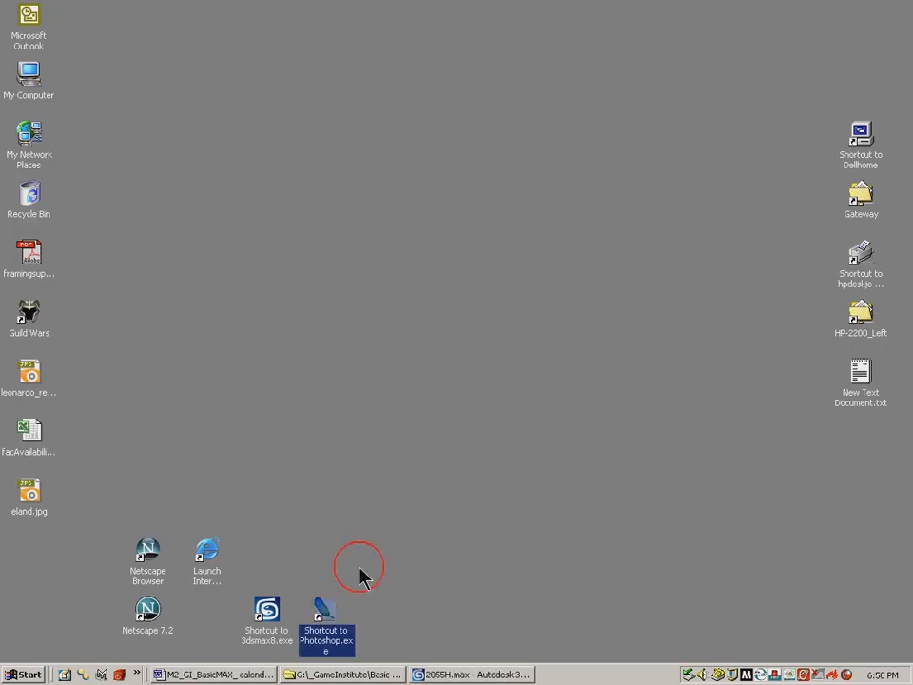
pyautogui.click(470, 675)
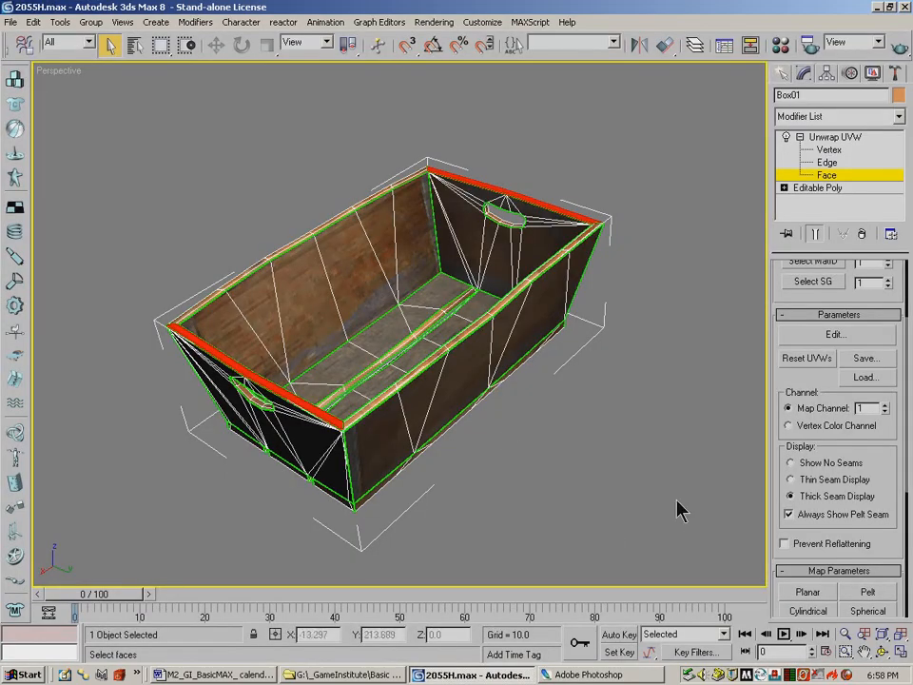
pyautogui.click(883, 652)
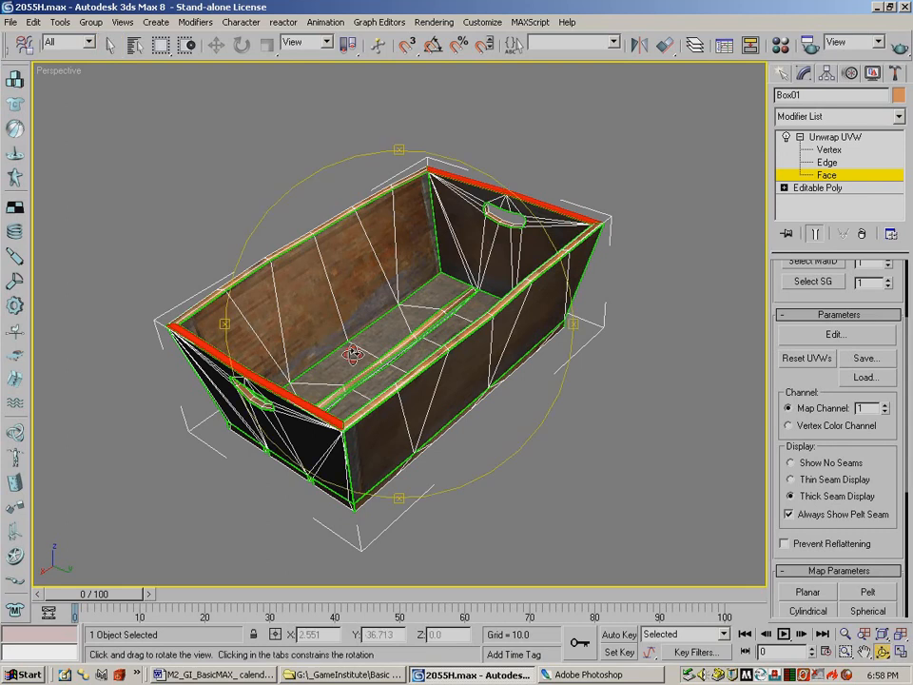
pyautogui.moveTo(353, 352); pyautogui.dragTo(319, 331)
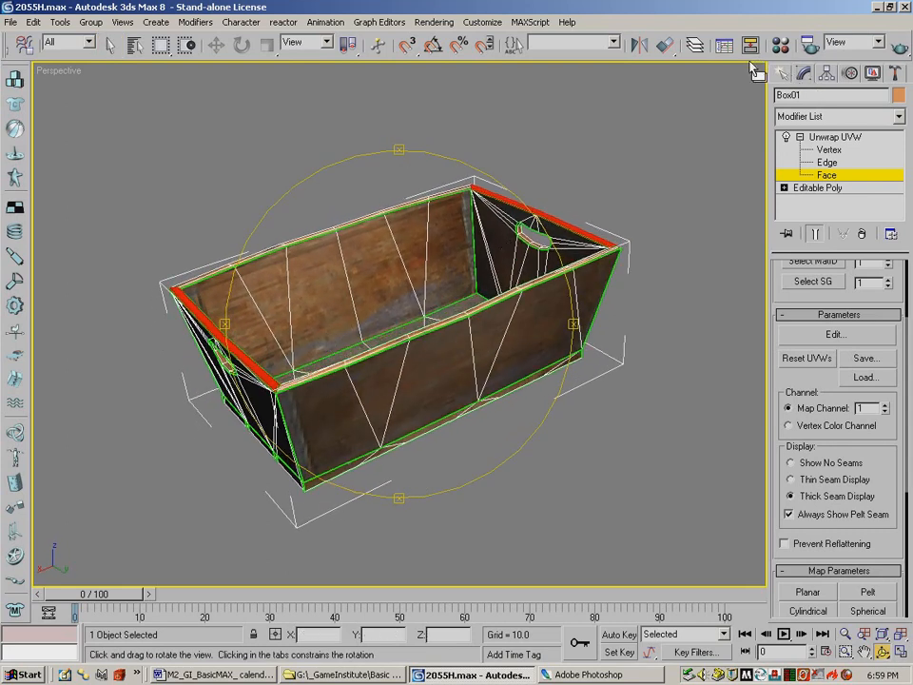
pyautogui.moveTo(328, 246); pyautogui.dragTo(433, 354)
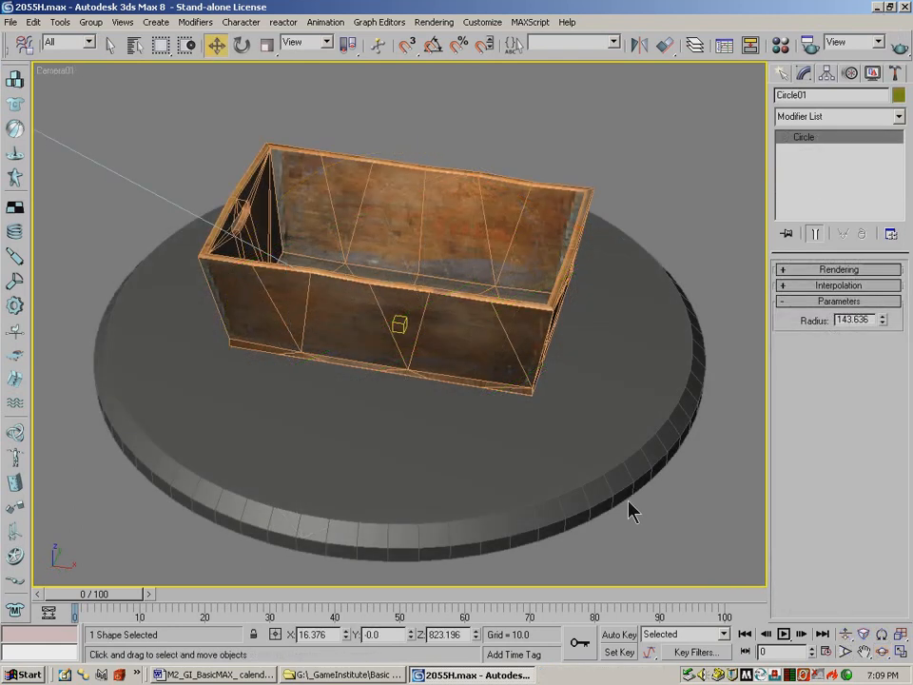
# Go to frame 30 and render the Camera01 view of the crate on its round base
pyautogui.moveTo(126, 597); pyautogui.dragTo(310, 610)
pyautogui.click(902, 50)
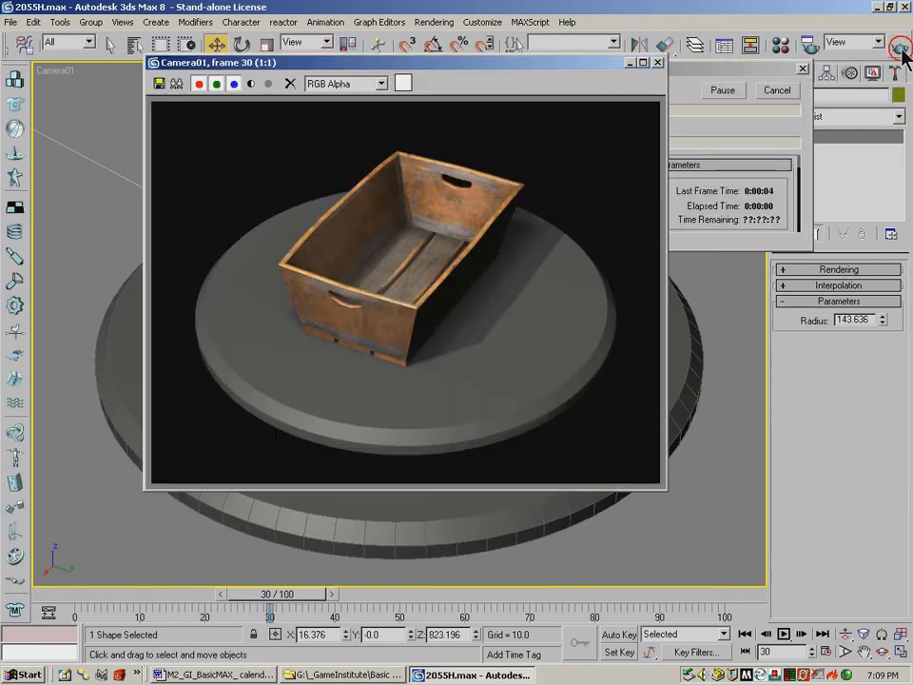